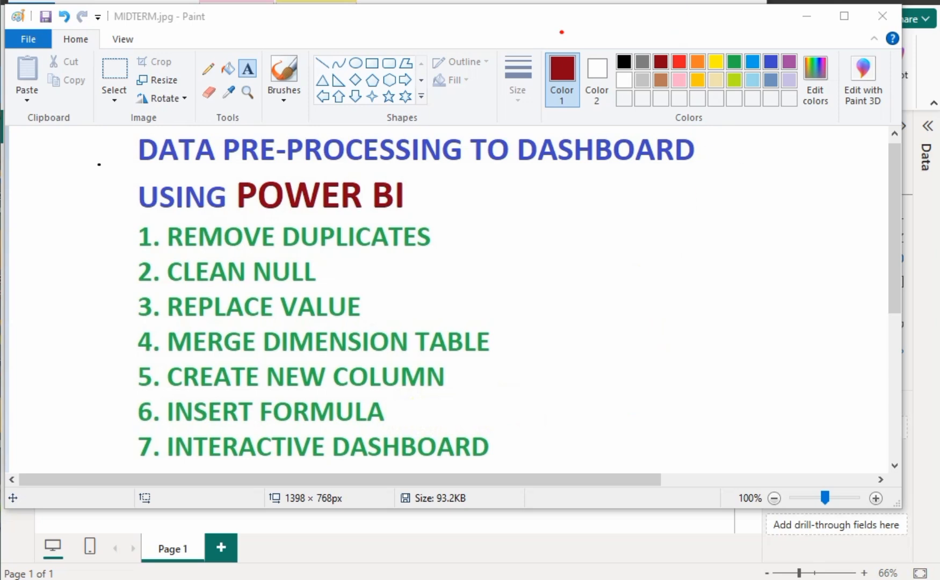
Switch from the topic outline in Paint to the blank report in Power BI Desktop
{"action": "key", "text": "alt+Tab"}
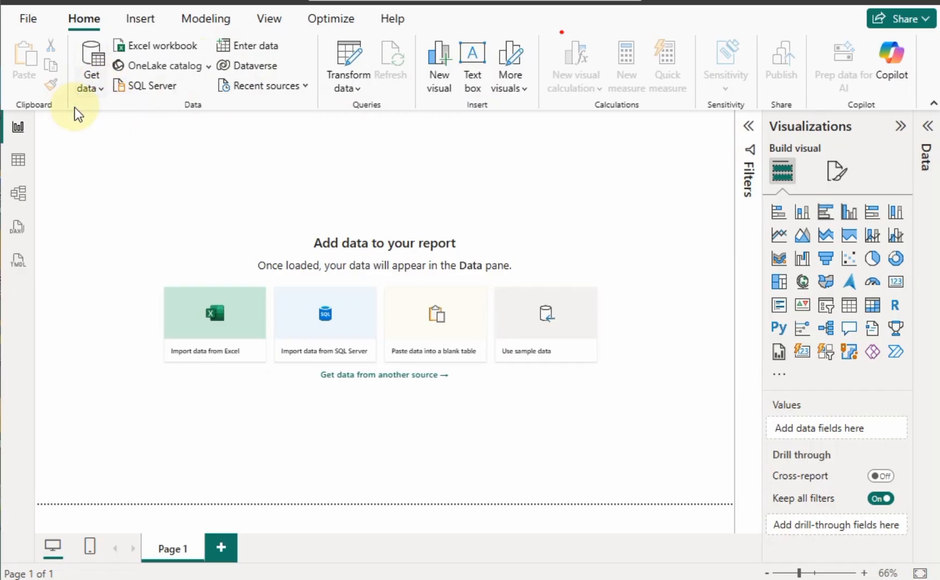
{"action": "left_click", "coordinate": [138, 143]}
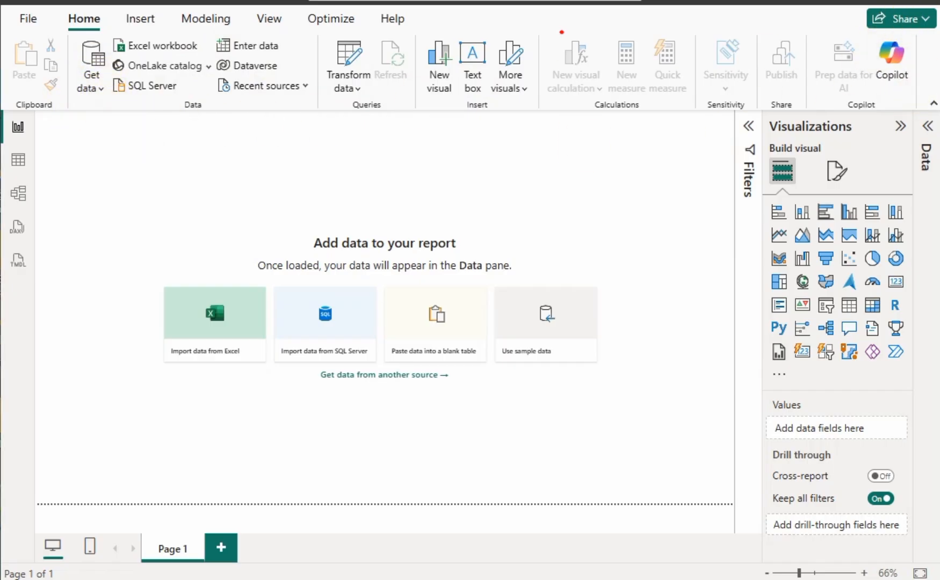
{"action": "mouse_move", "coordinate": [115, 140]}
{"action": "left_mouse_down"}
{"action": "mouse_move", "coordinate": [107, 109]}
{"action": "mouse_move", "coordinate": [95, 108]}
{"action": "mouse_move", "coordinate": [100, 100]}
{"action": "mouse_move", "coordinate": [119, 117]}
{"action": "left_mouse_up"}
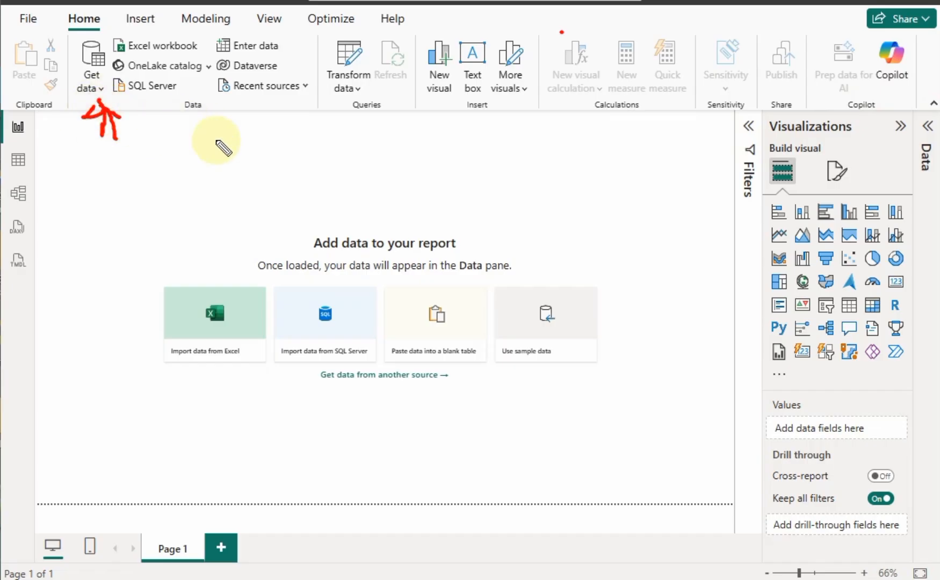
{"action": "mouse_move", "coordinate": [98, 37]}
{"action": "left_mouse_down"}
{"action": "mouse_move", "coordinate": [70, 86]}
{"action": "mouse_move", "coordinate": [123, 81]}
{"action": "mouse_move", "coordinate": [95, 36]}
{"action": "left_mouse_up"}
{"action": "mouse_move", "coordinate": [180, 36]}
{"action": "left_mouse_down"}
{"action": "mouse_move", "coordinate": [98, 36]}
{"action": "mouse_move", "coordinate": [151, 54]}
{"action": "mouse_move", "coordinate": [211, 47]}
{"action": "mouse_move", "coordinate": [159, 31]}
{"action": "left_mouse_up"}
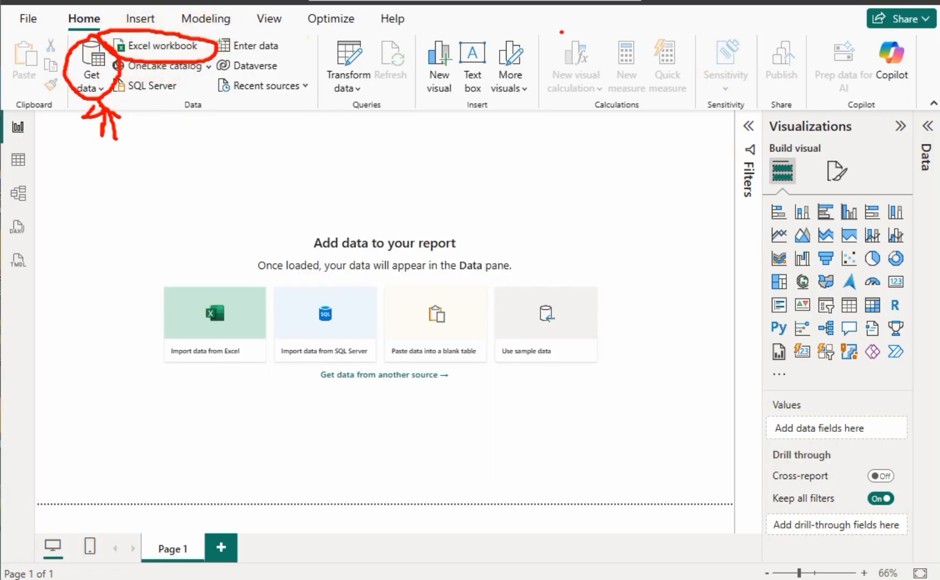
{"action": "left_click_drag", "start_coordinate": [46, 16], "coordinate": [249, 167]}
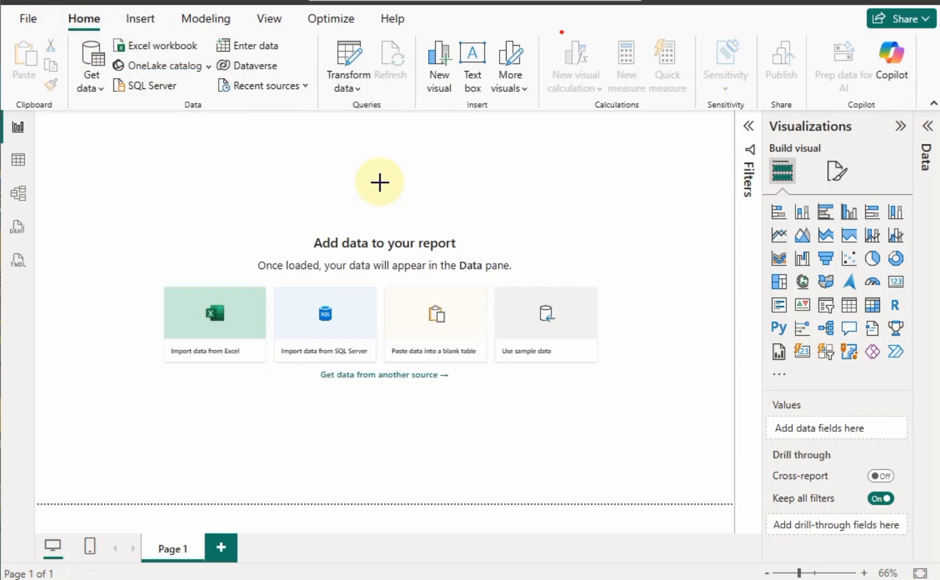
Connect to the Excel workbook sample_clinic.xlsx as the report's data source
{"action": "left_click", "coordinate": [90, 79]}
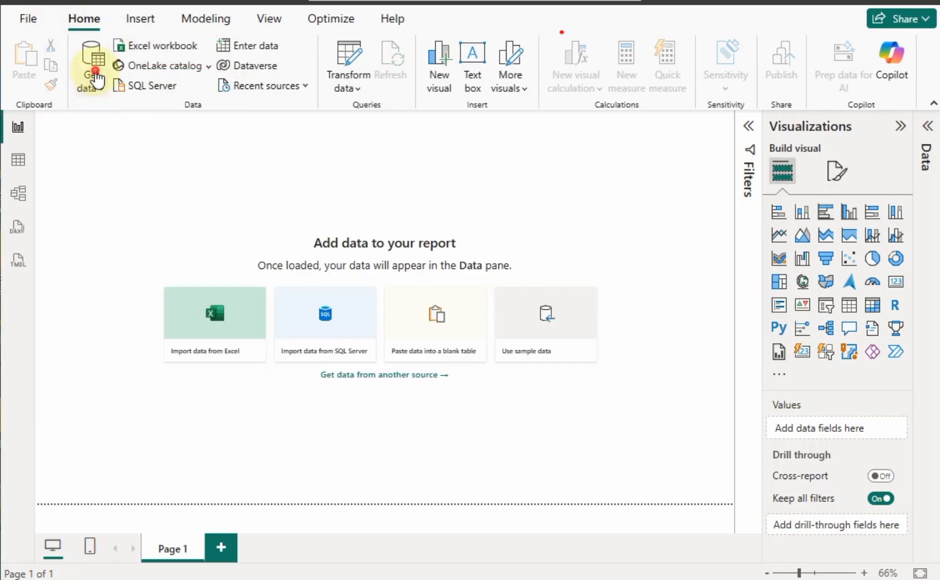
{"action": "left_click", "coordinate": [134, 143]}
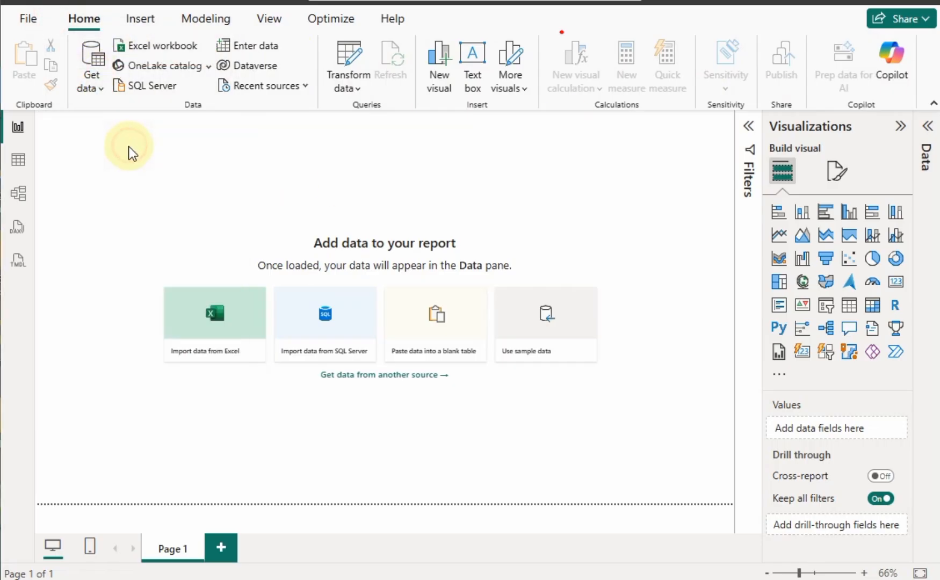
{"action": "scroll", "coordinate": [558, 242], "scroll_direction": "down", "scroll_amount": 1}
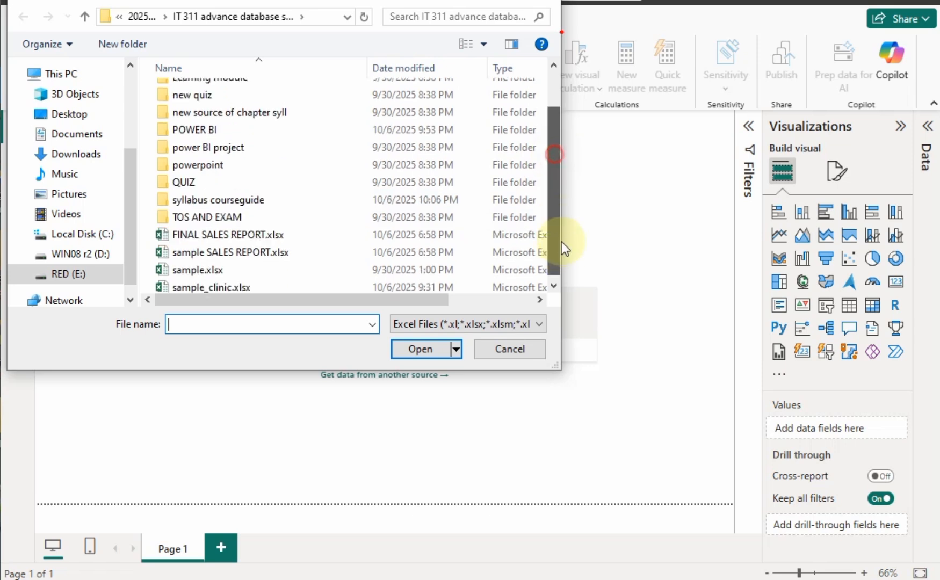
{"action": "left_click", "coordinate": [202, 287]}
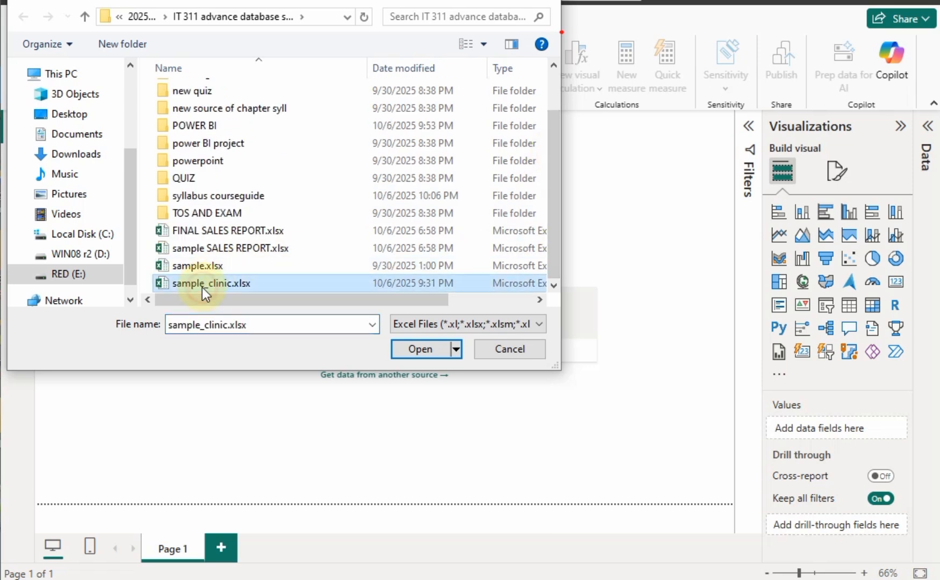
{"action": "left_click", "coordinate": [420, 350]}
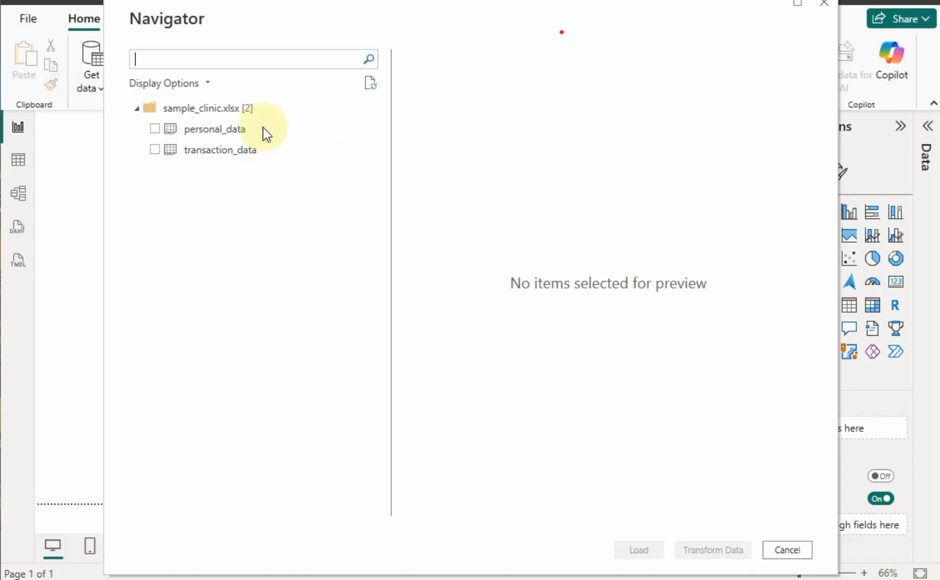
Select the personal_data and transaction_data sheets of the workbook and load both into the report
{"action": "left_click", "coordinate": [155, 128]}
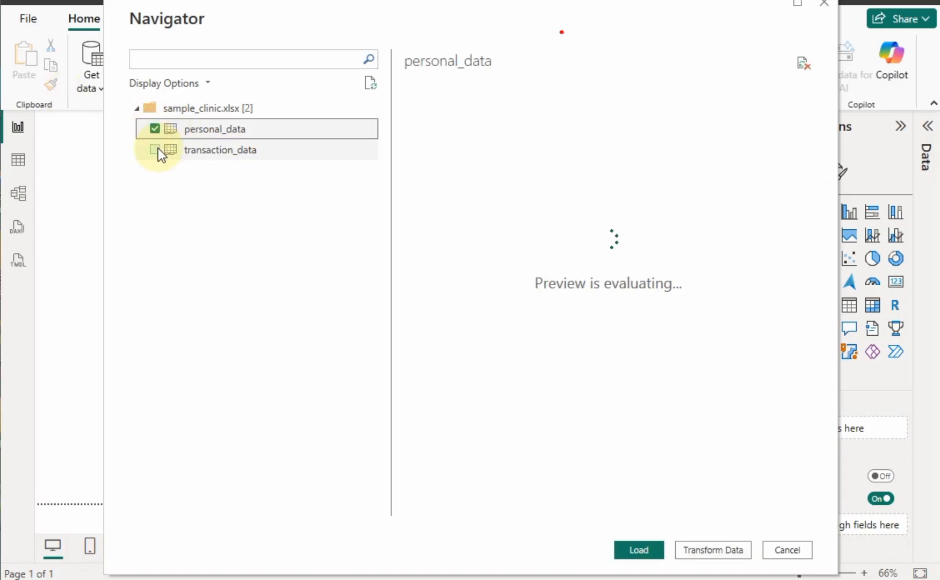
{"action": "left_click", "coordinate": [157, 148]}
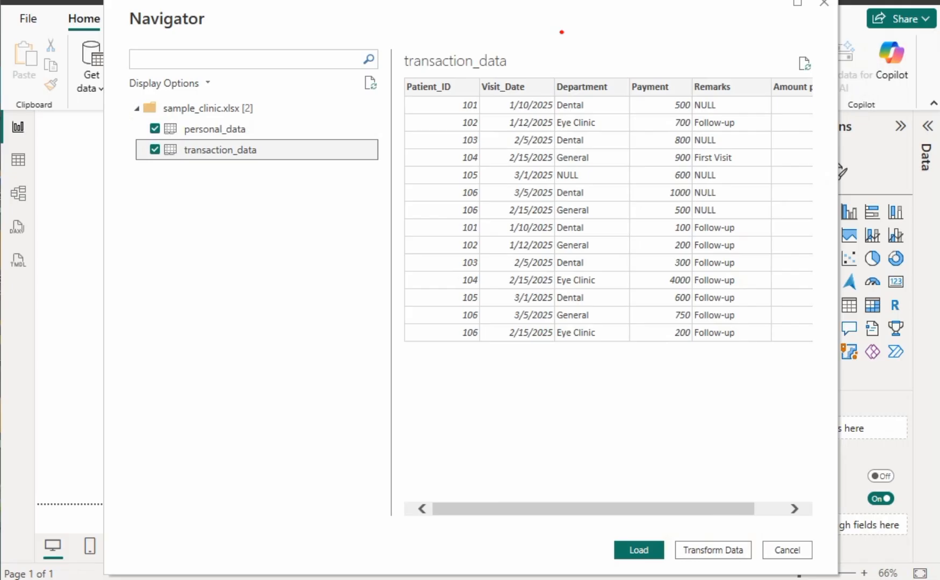
{"action": "mouse_move", "coordinate": [754, 527]}
{"action": "left_mouse_down"}
{"action": "mouse_move", "coordinate": [607, 528]}
{"action": "mouse_move", "coordinate": [642, 560]}
{"action": "mouse_move", "coordinate": [759, 566]}
{"action": "mouse_move", "coordinate": [765, 537]}
{"action": "mouse_move", "coordinate": [754, 528]}
{"action": "left_mouse_up"}
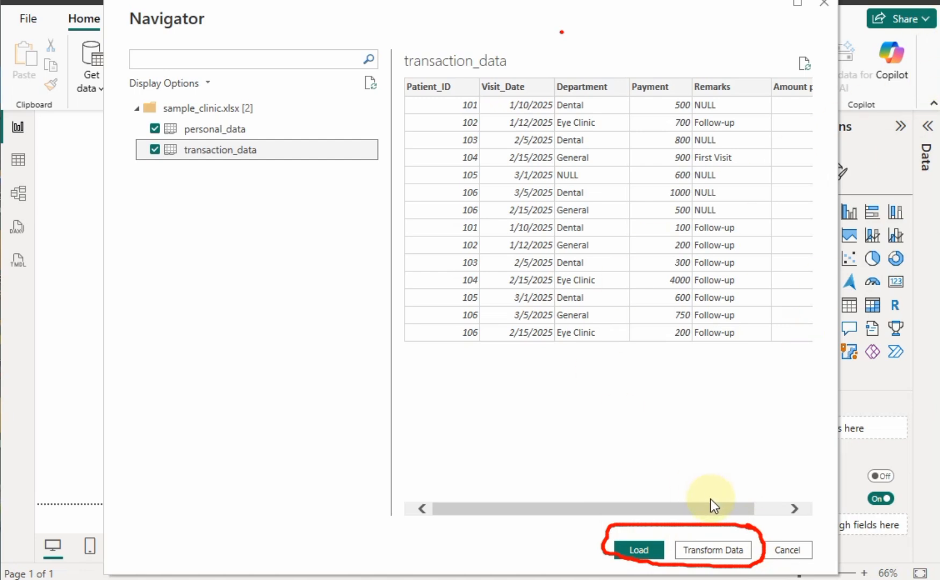
{"action": "left_click_drag", "start_coordinate": [582, 481], "coordinate": [874, 579]}
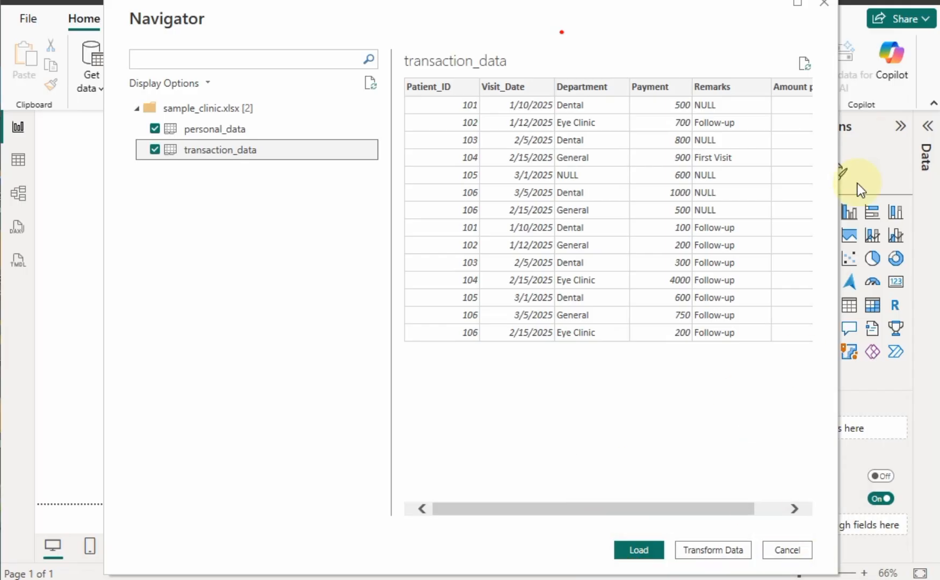
{"action": "left_click", "coordinate": [649, 548]}
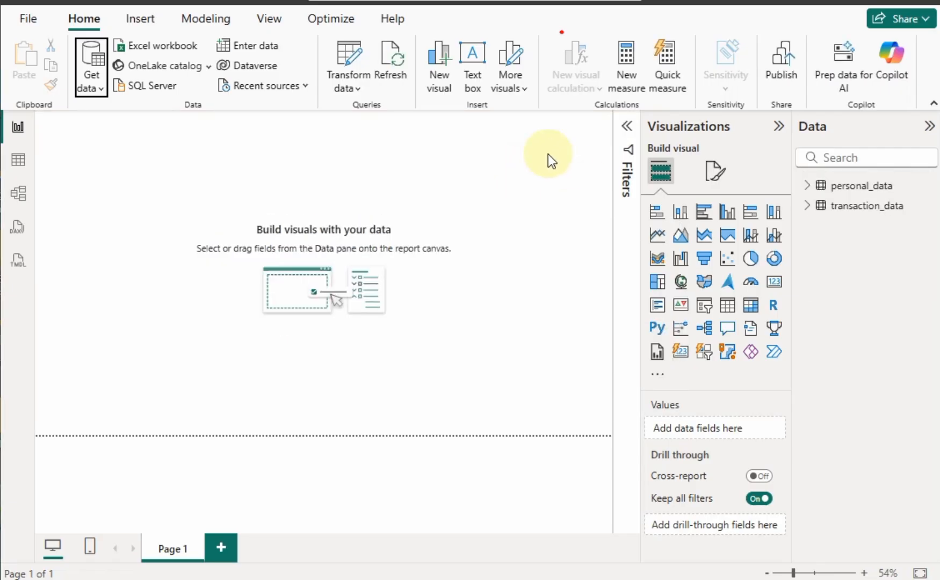
Examine the fields of the personal_data and transaction_data tables, leaving both tables collapsed
{"action": "left_click", "coordinate": [808, 185]}
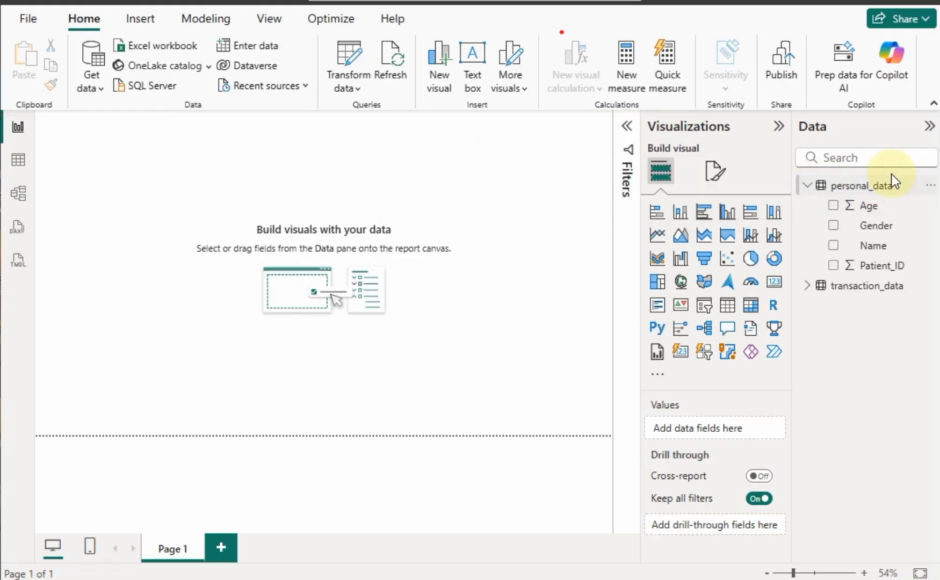
{"action": "left_click", "coordinate": [807, 286]}
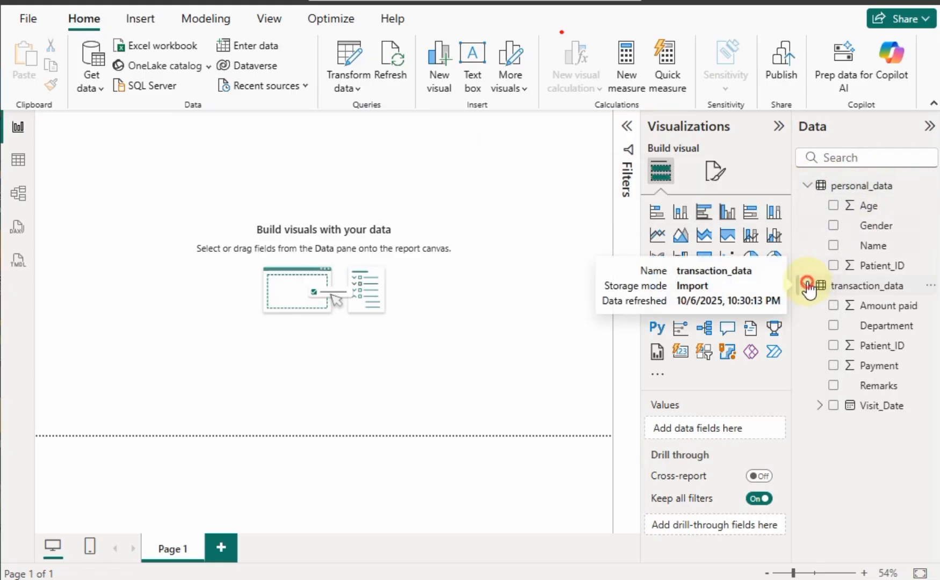
{"action": "left_click", "coordinate": [807, 285]}
{"action": "left_click", "coordinate": [806, 186]}
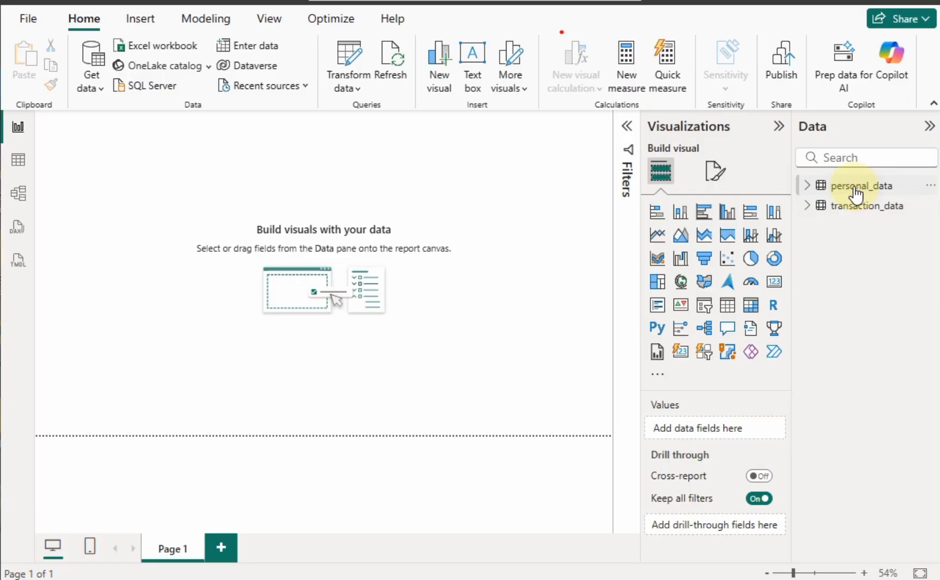
Open the personal_data table's query for editing in Power Query Editor and bring its window fully into view
{"action": "right_click", "coordinate": [854, 188]}
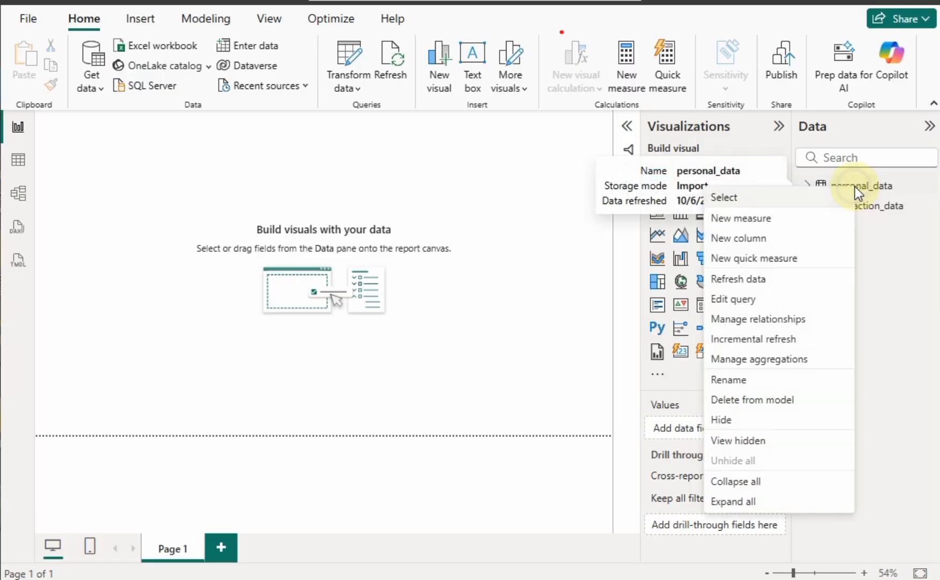
{"action": "left_click", "coordinate": [776, 299]}
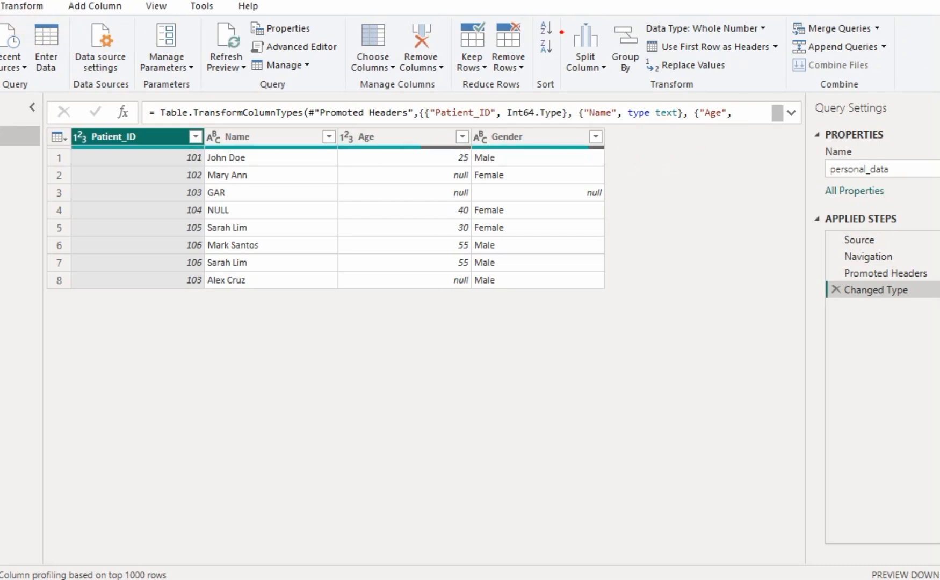
{"action": "left_click_drag", "start_coordinate": [0, 0], "coordinate": [83, 52]}
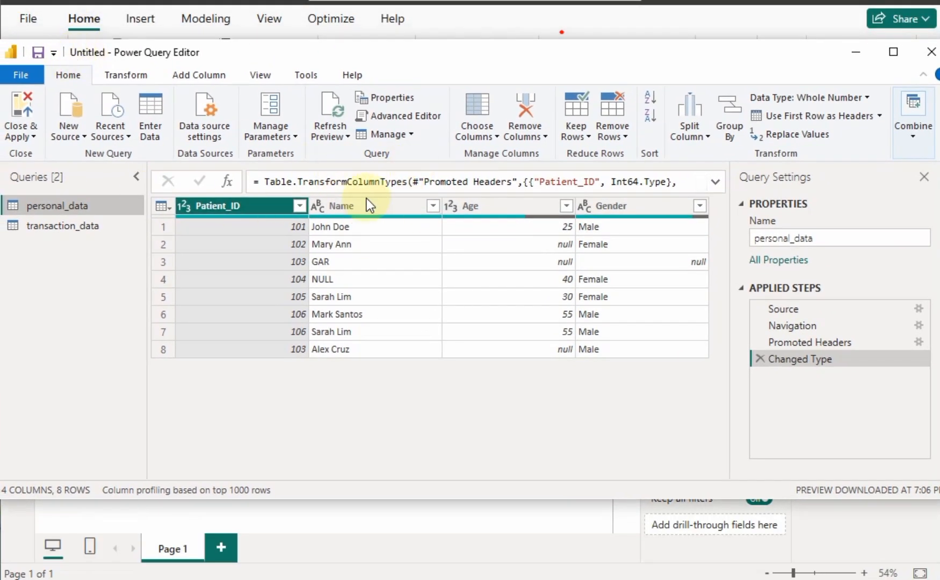
Inspect the Patient_ID entries of personal_data for repeated values
{"action": "left_click", "coordinate": [242, 337]}
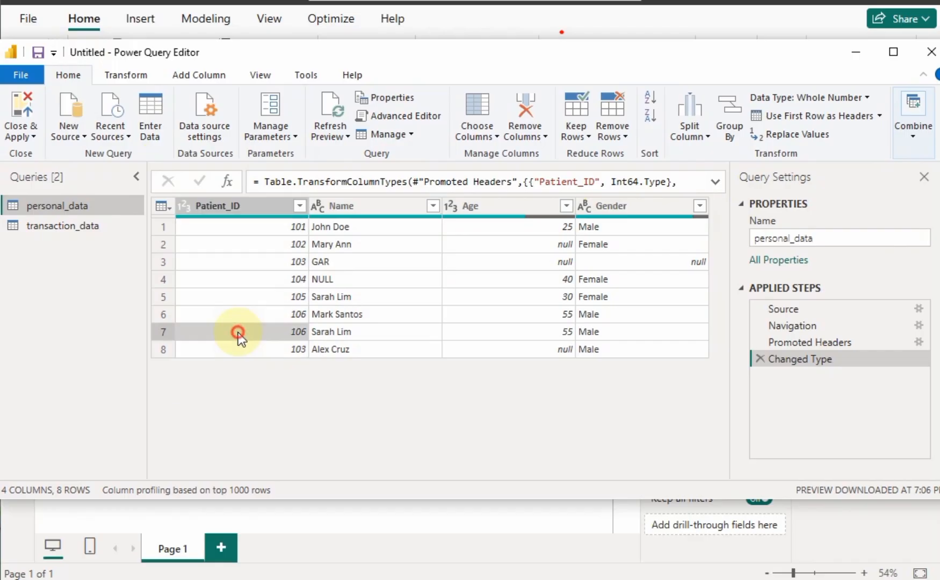
{"action": "left_click", "coordinate": [246, 314]}
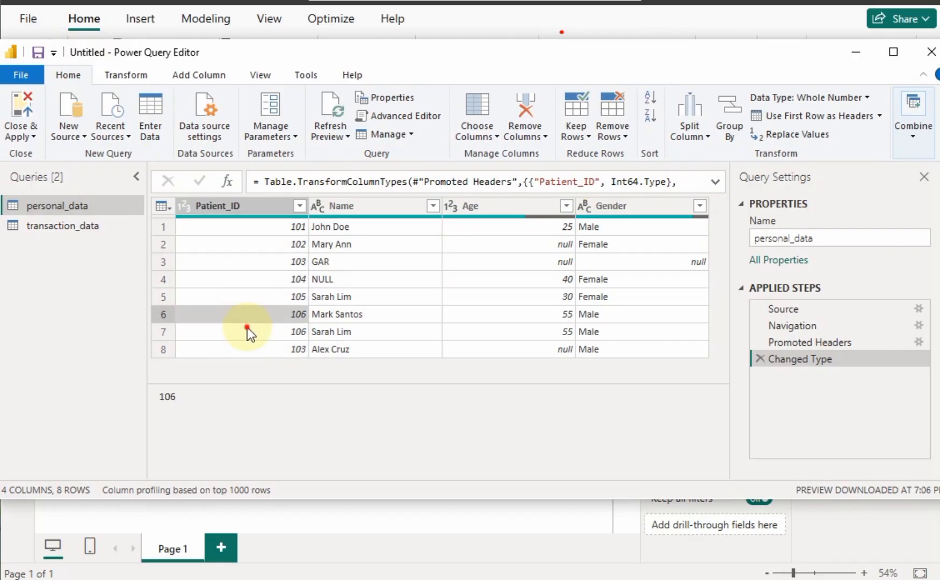
{"action": "left_click", "coordinate": [247, 328]}
{"action": "left_click", "coordinate": [247, 349]}
{"action": "left_click", "coordinate": [265, 259]}
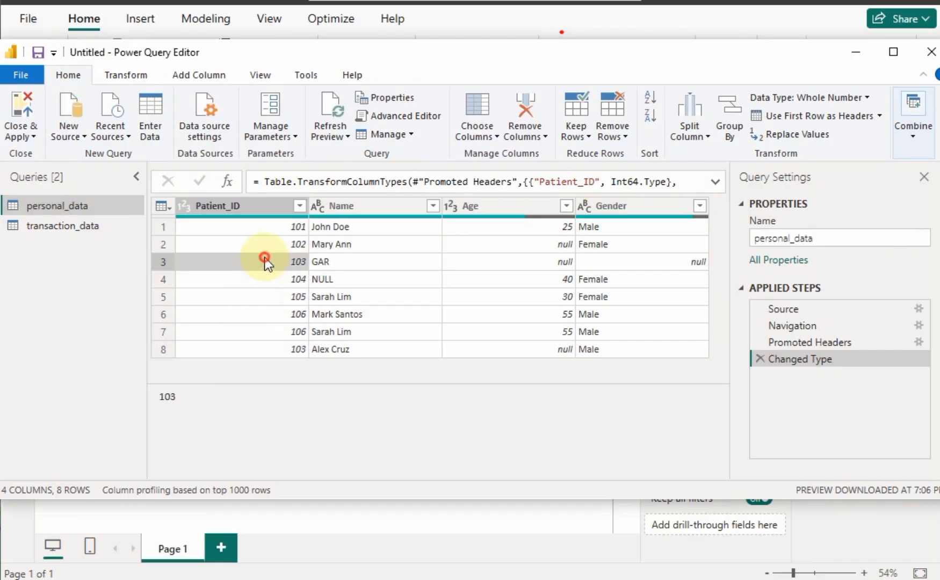
{"action": "left_click", "coordinate": [274, 352]}
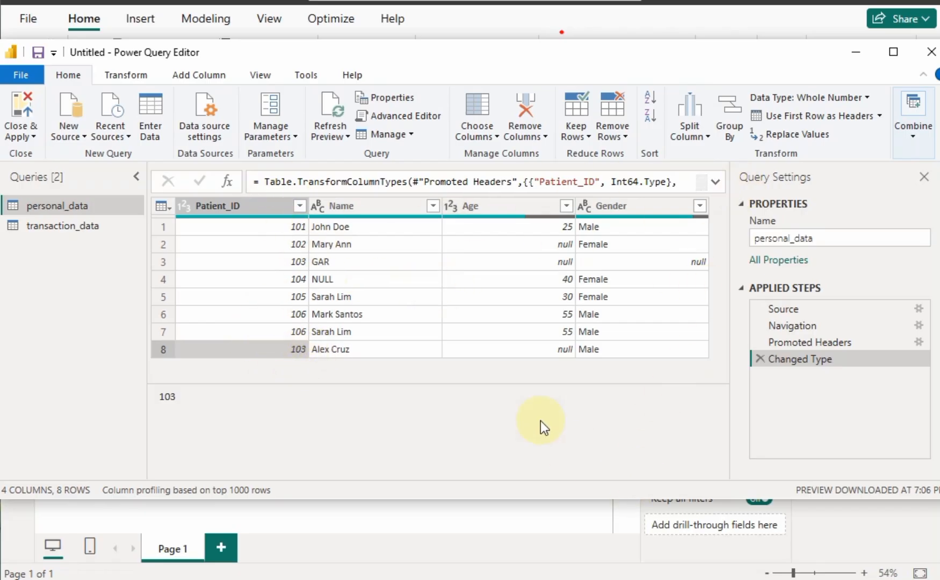
Remove duplicate rows from personal_data based on the Patient_ID column
{"action": "left_click", "coordinate": [264, 208]}
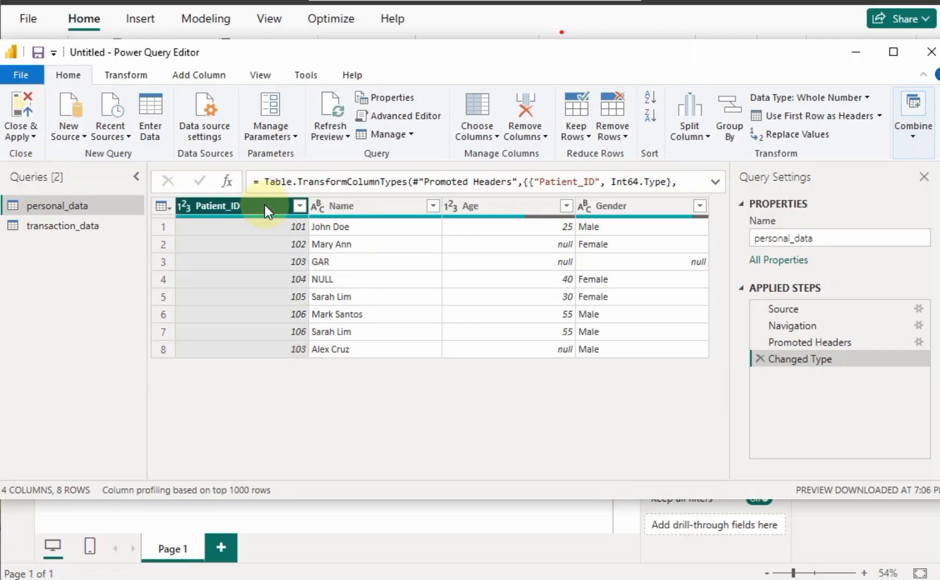
{"action": "left_click", "coordinate": [300, 207]}
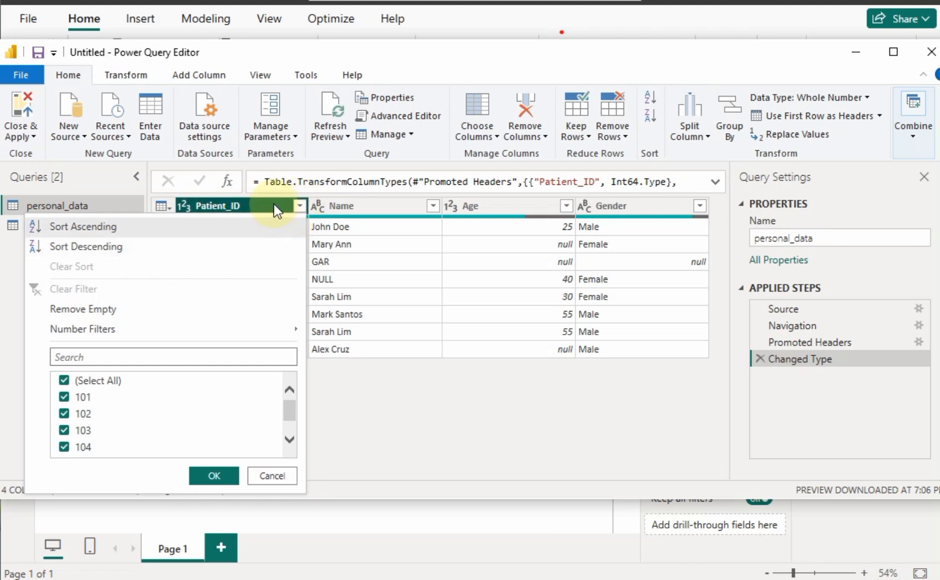
{"action": "right_click", "coordinate": [274, 202]}
{"action": "right_click", "coordinate": [276, 202]}
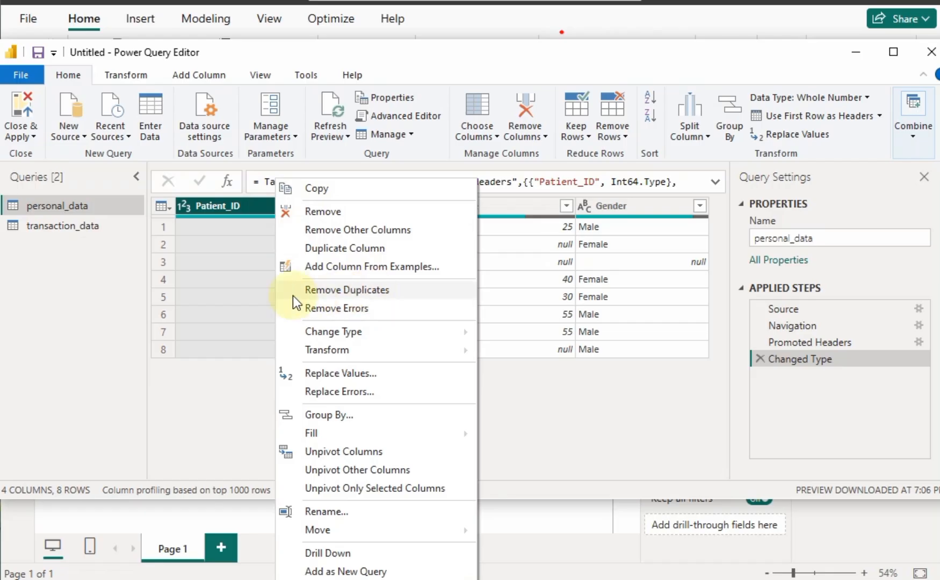
{"action": "left_click", "coordinate": [427, 289]}
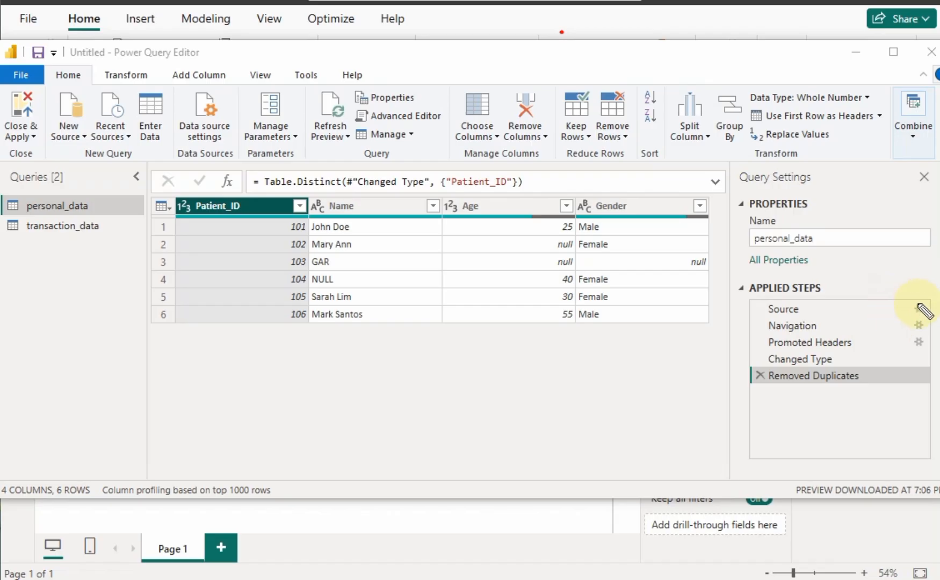
{"action": "mouse_move", "coordinate": [933, 286]}
{"action": "left_mouse_down"}
{"action": "mouse_move", "coordinate": [763, 280]}
{"action": "mouse_move", "coordinate": [725, 388]}
{"action": "mouse_move", "coordinate": [915, 424]}
{"action": "mouse_move", "coordinate": [934, 286]}
{"action": "left_mouse_up"}
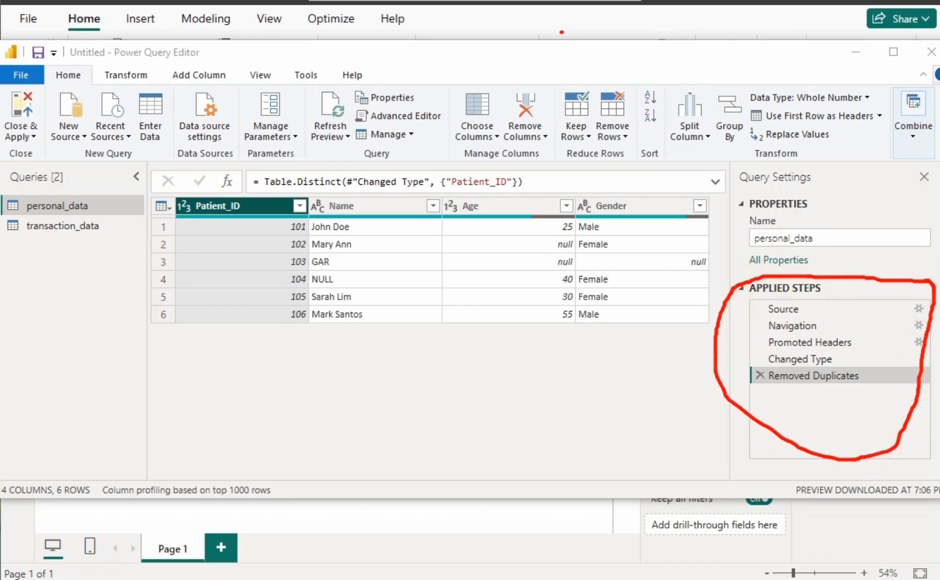
{"action": "left_click_drag", "start_coordinate": [699, 230], "coordinate": [938, 449]}
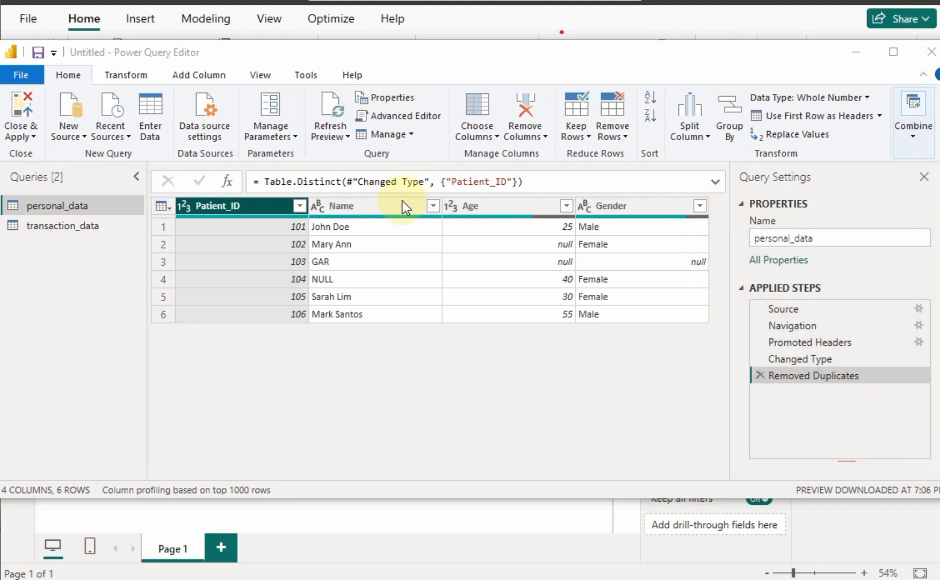
Inspect the Name, Age and Gender columns of personal_data for null entries
{"action": "left_click", "coordinate": [357, 282]}
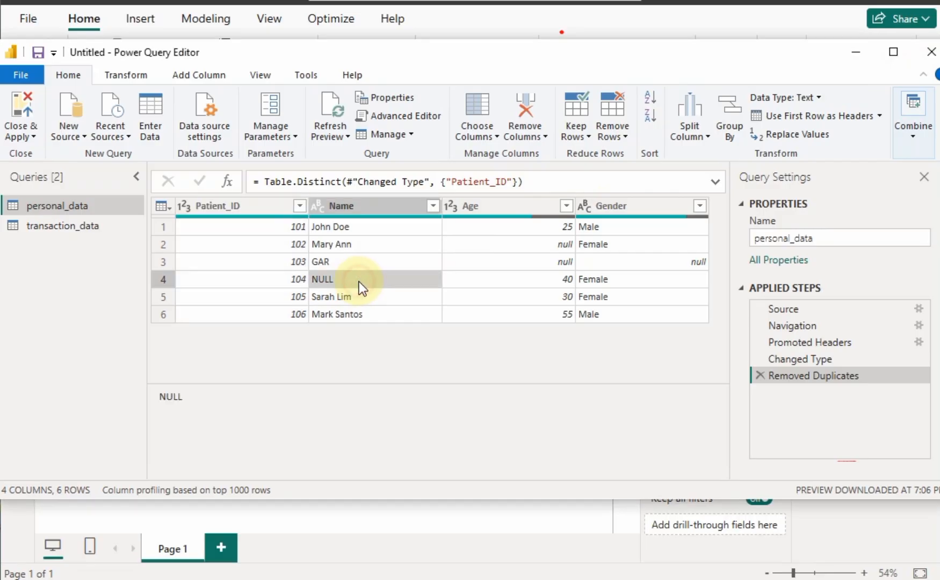
{"action": "left_click", "coordinate": [557, 264]}
{"action": "left_click", "coordinate": [552, 243]}
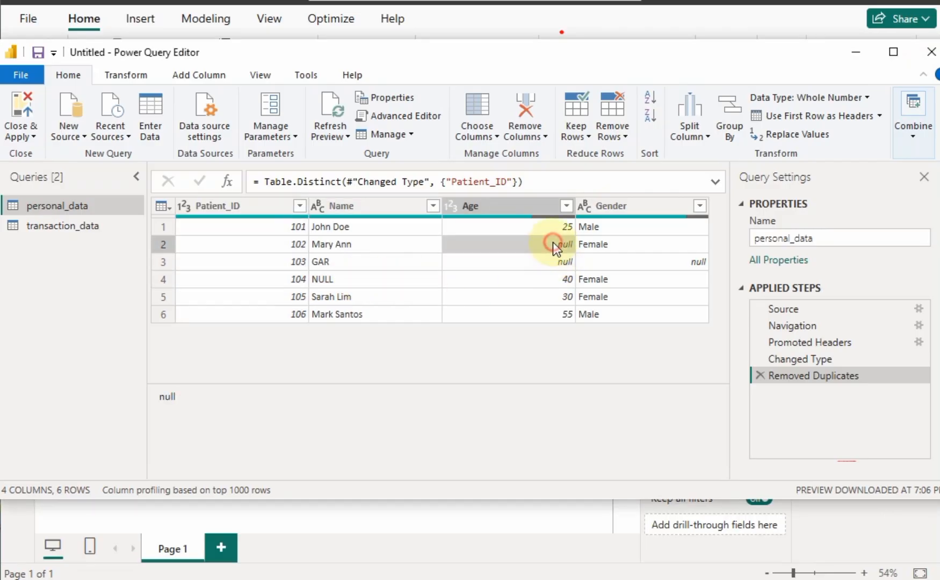
{"action": "left_click", "coordinate": [619, 261]}
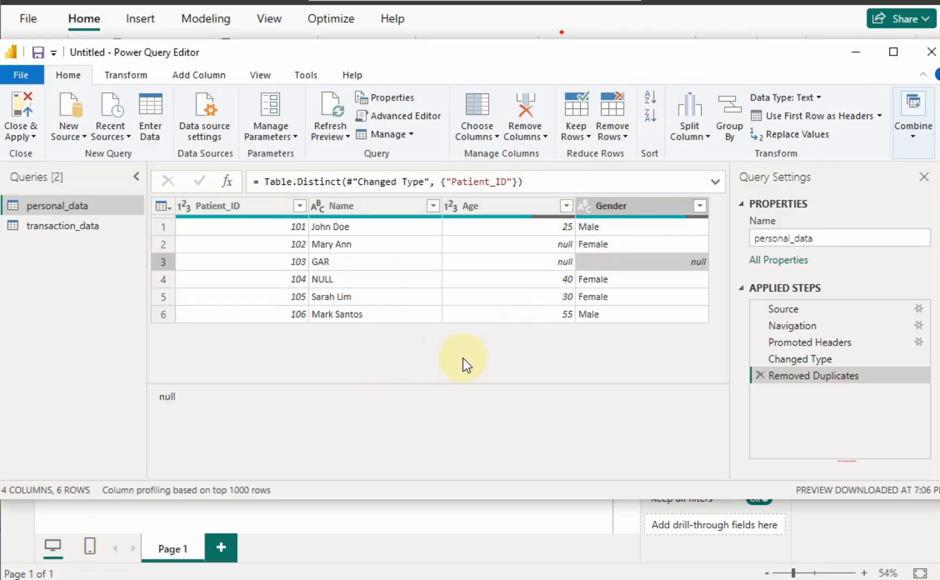
{"action": "left_click", "coordinate": [371, 264]}
{"action": "left_click", "coordinate": [367, 277]}
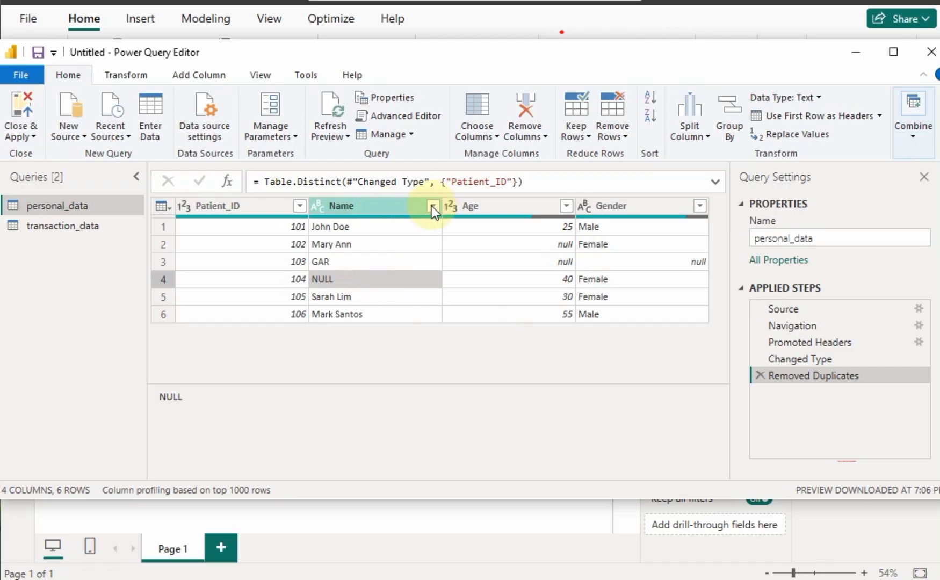
{"action": "left_click", "coordinate": [141, 79]}
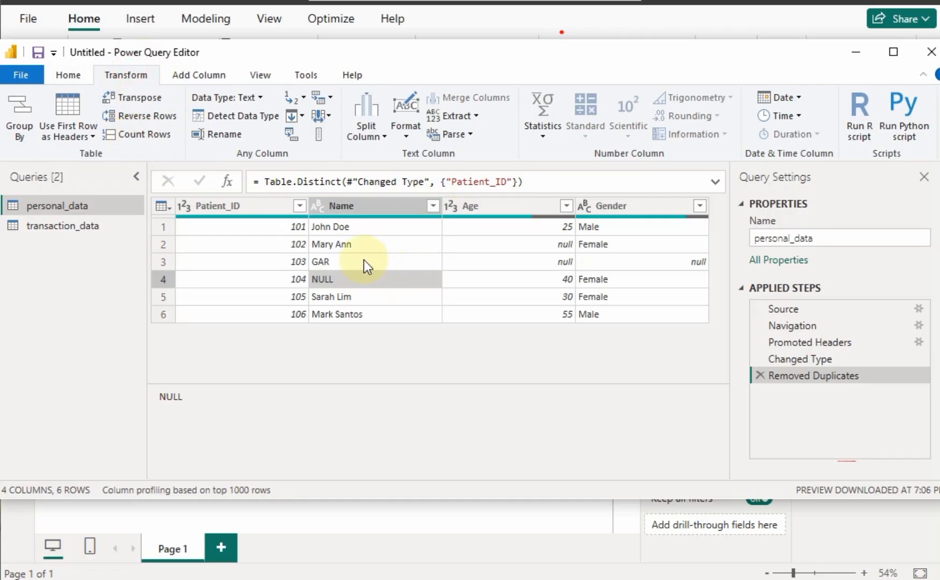
{"action": "left_click", "coordinate": [302, 98]}
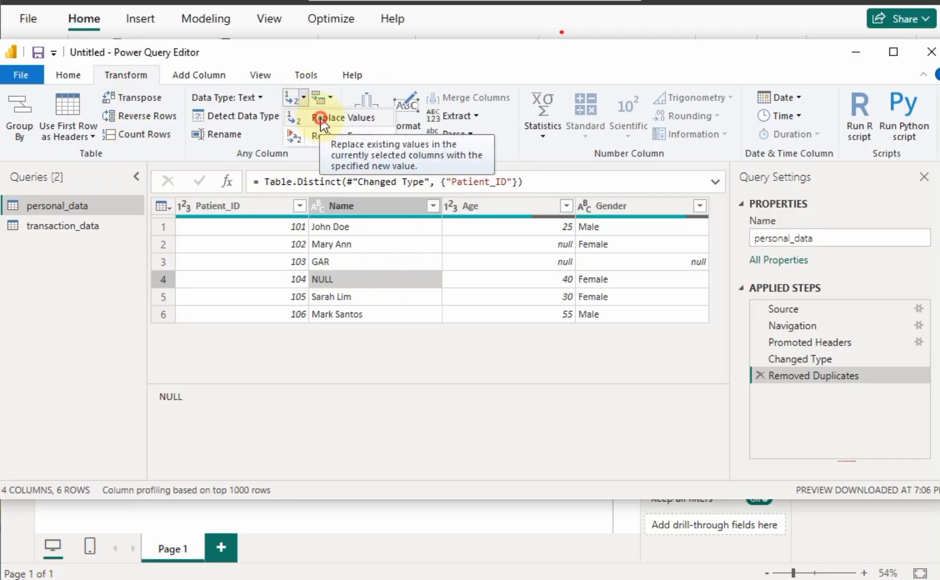
{"action": "left_click", "coordinate": [320, 118]}
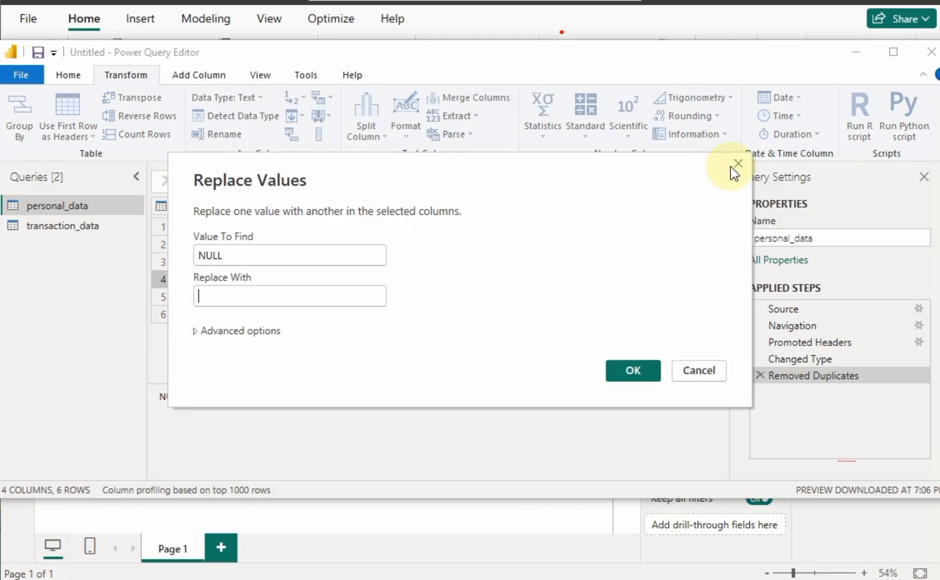
{"action": "left_click", "coordinate": [737, 164]}
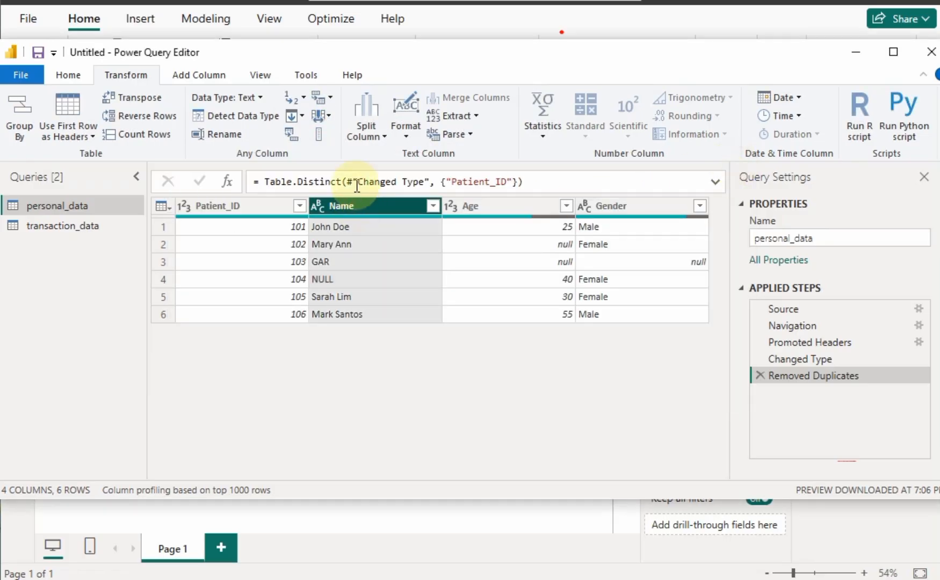
Replace the NULL entry in the Name column of personal_data with a patient's first name
{"action": "left_click", "coordinate": [302, 98]}
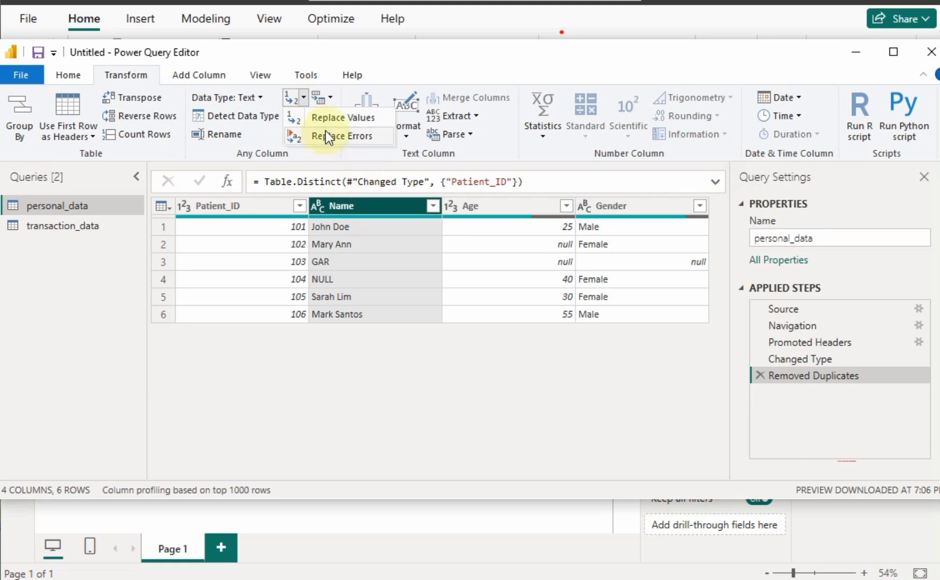
{"action": "left_click", "coordinate": [332, 117]}
{"action": "left_click_drag", "start_coordinate": [367, 163], "coordinate": [628, 182]}
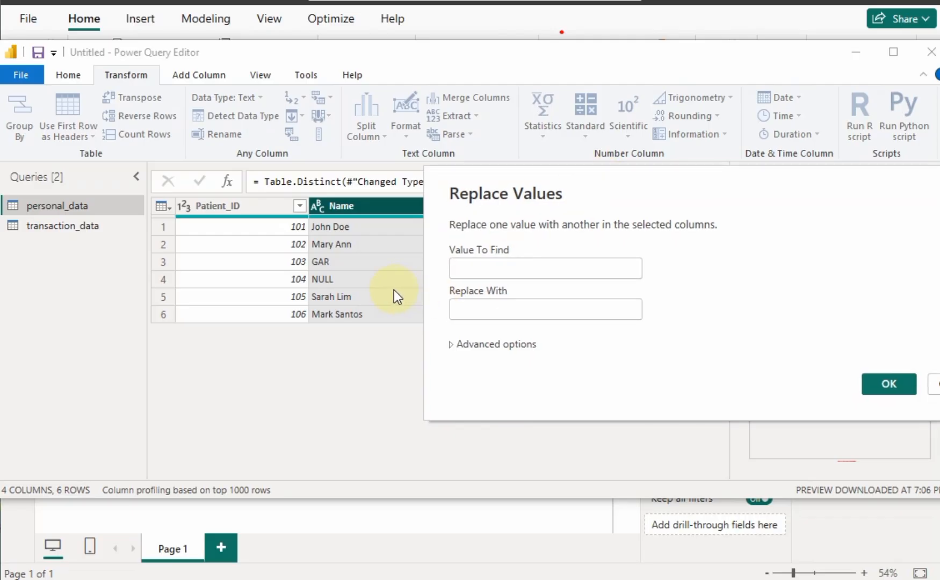
{"action": "left_click", "coordinate": [490, 271]}
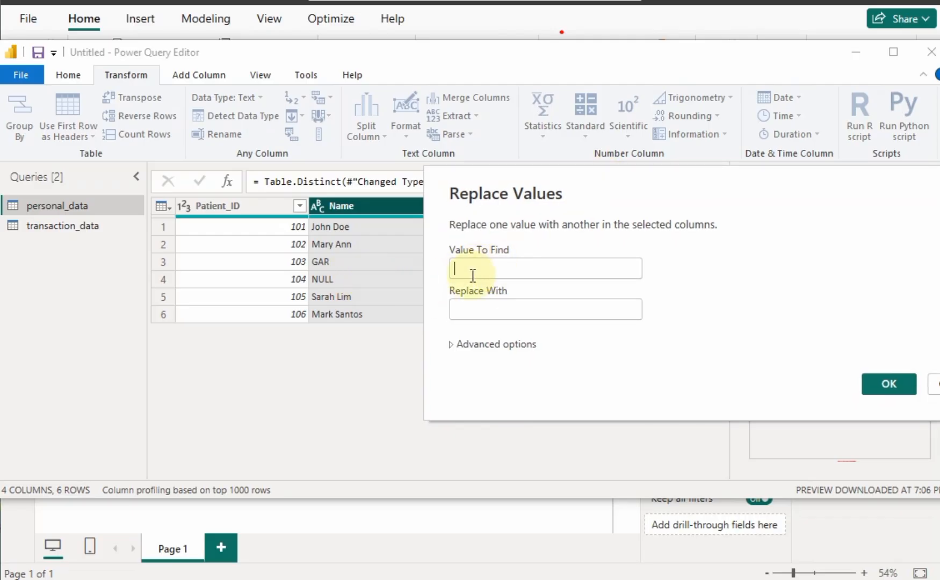
{"action": "left_click_drag", "start_coordinate": [703, 181], "coordinate": [708, 157]}
{"action": "left_click", "coordinate": [497, 239]}
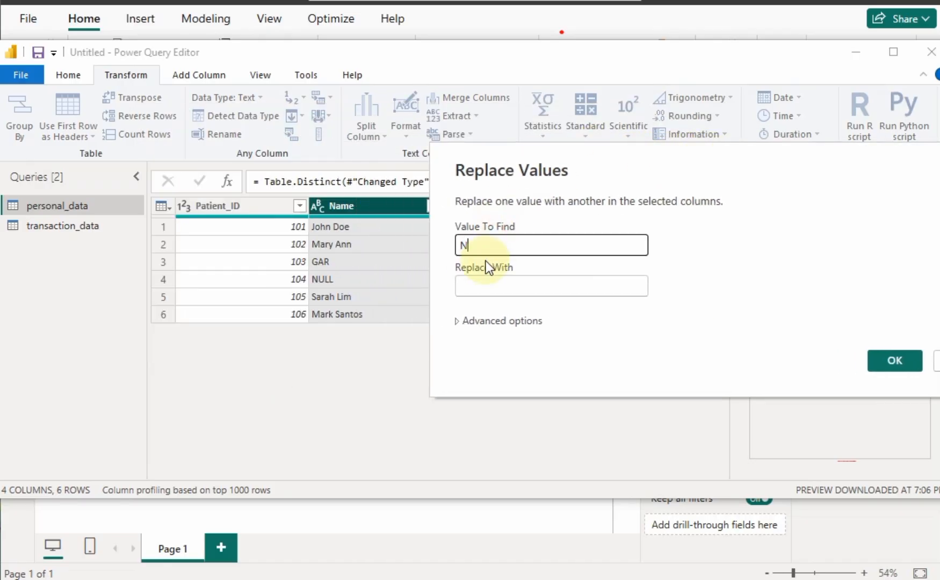
{"action": "left_click", "coordinate": [475, 286]}
{"action": "type", "text": "JUAN"}
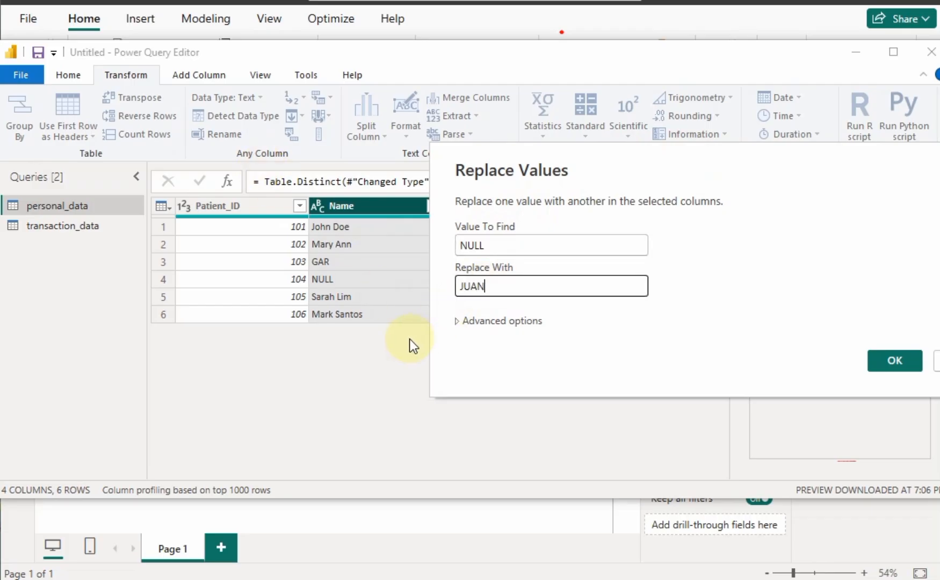
{"action": "left_click", "coordinate": [884, 360]}
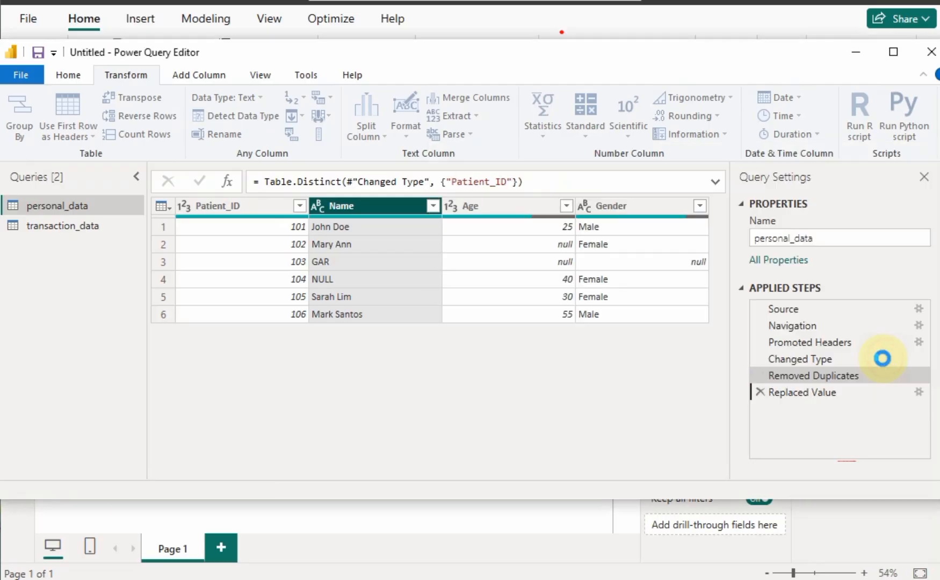
{"action": "left_click", "coordinate": [342, 279]}
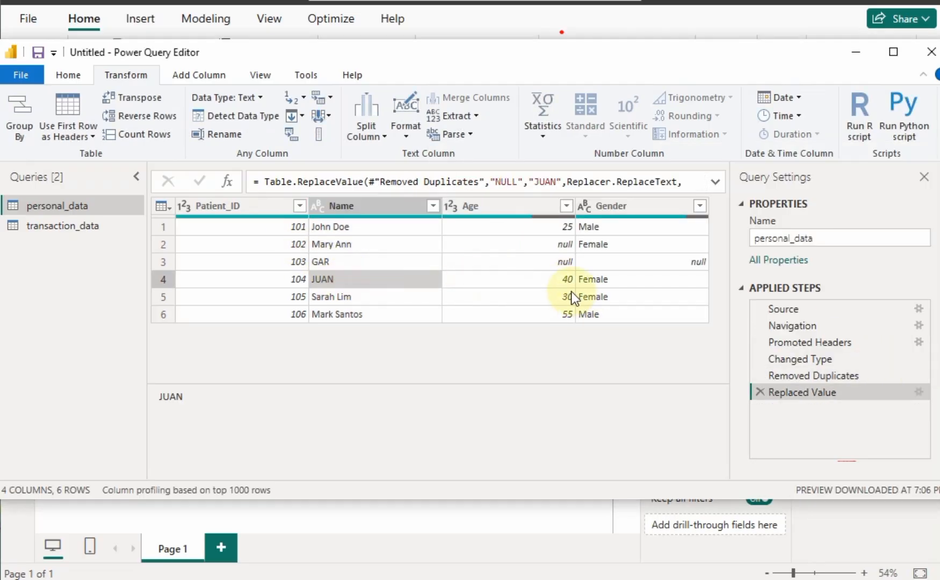
Replace the null values in the Age column of personal_data with 1
{"action": "left_click", "coordinate": [538, 207]}
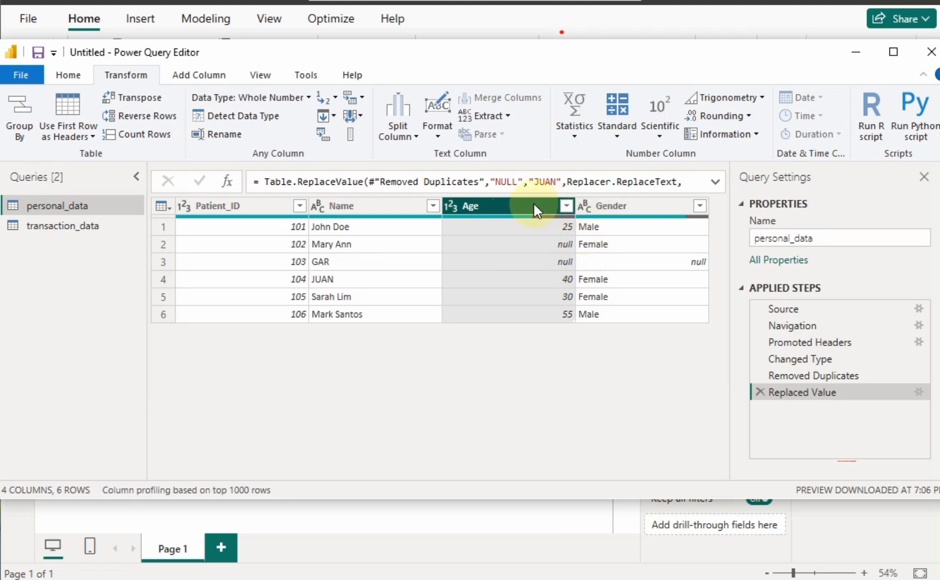
{"action": "left_click", "coordinate": [534, 243]}
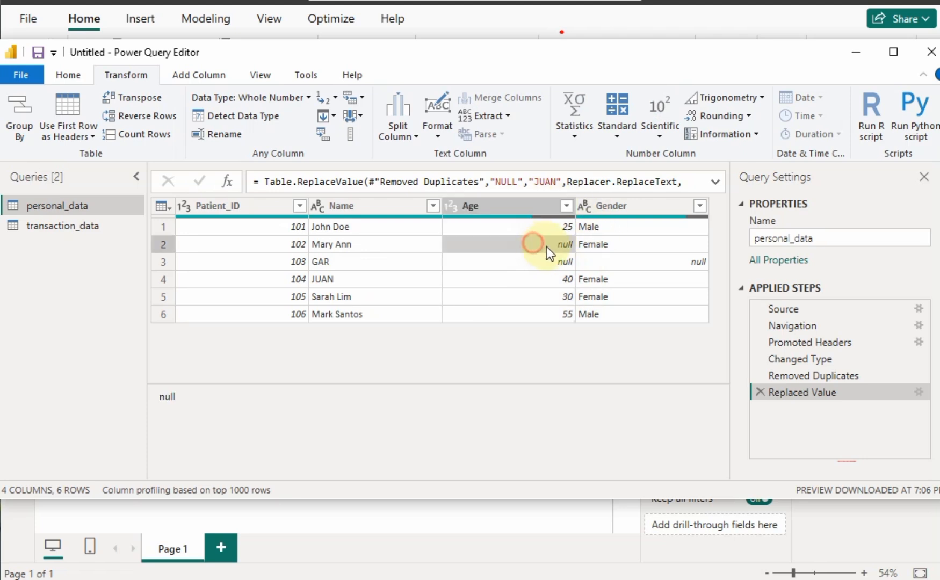
{"action": "left_click", "coordinate": [530, 208]}
{"action": "right_click", "coordinate": [515, 207]}
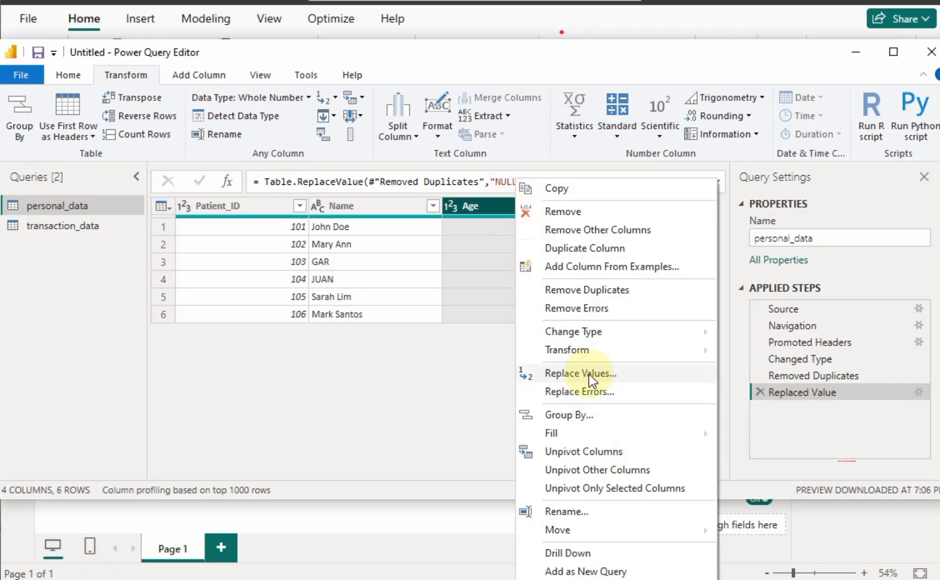
{"action": "left_click", "coordinate": [636, 373]}
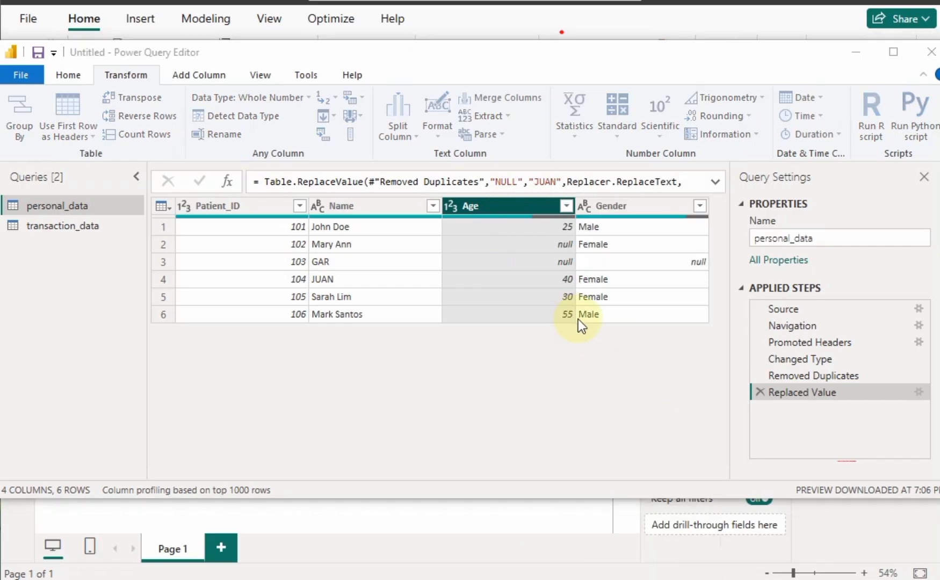
{"action": "left_click_drag", "start_coordinate": [464, 186], "coordinate": [539, 314]}
{"action": "left_click", "coordinate": [300, 411]}
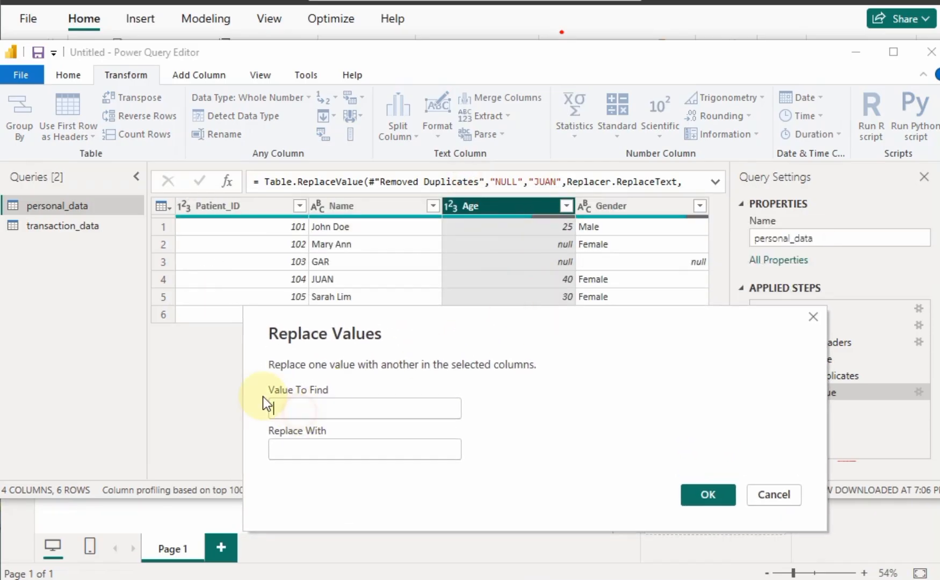
{"action": "type", "text": "NU"}
{"action": "key", "text": "BackSpace"}
{"action": "key", "text": "BackSpace"}
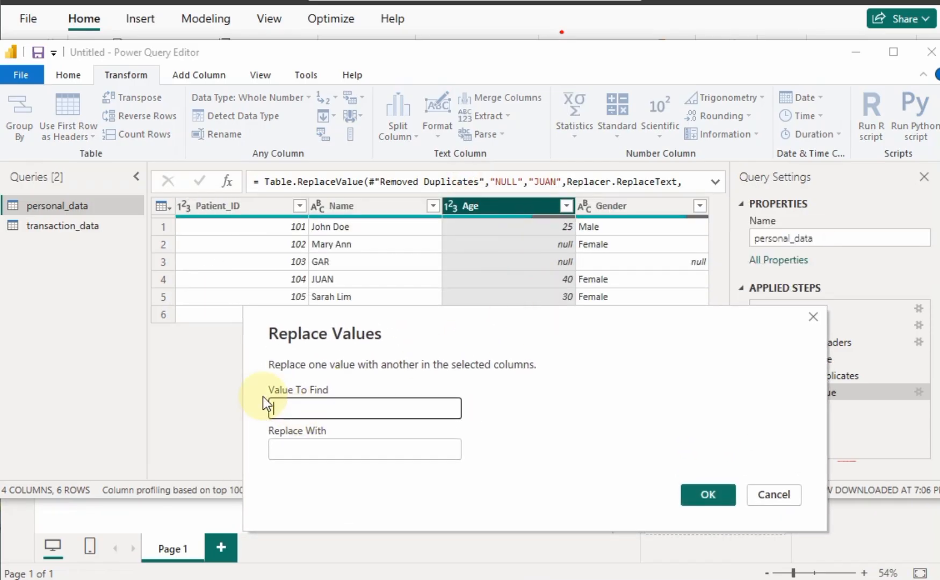
{"action": "type", "text": "null"}
{"action": "left_click", "coordinate": [316, 449]}
{"action": "type", "text": "1"}
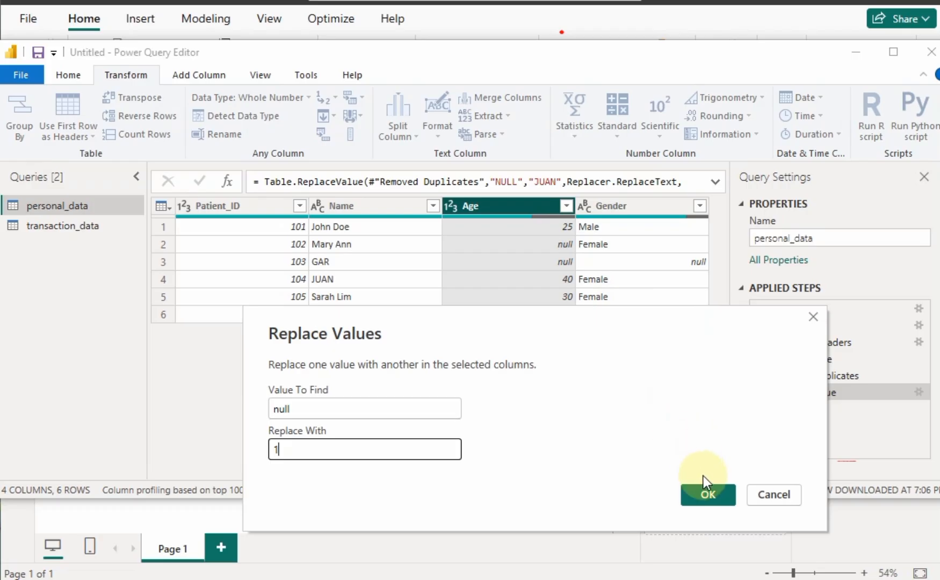
{"action": "left_click", "coordinate": [703, 492]}
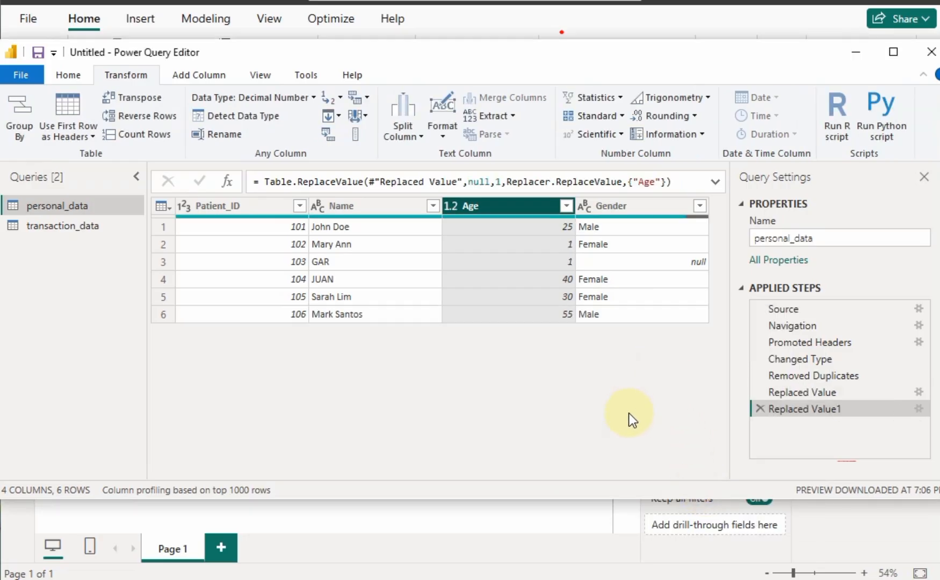
{"action": "left_click", "coordinate": [536, 242]}
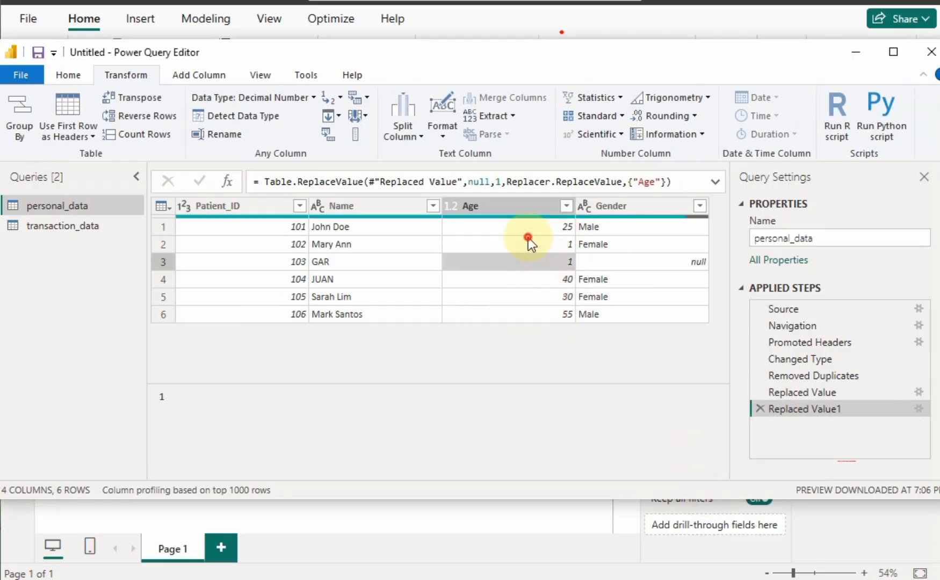
Try removing the rows with an empty Gender value from personal_data and delete the resulting filter from the applied steps
{"action": "left_click", "coordinate": [650, 208]}
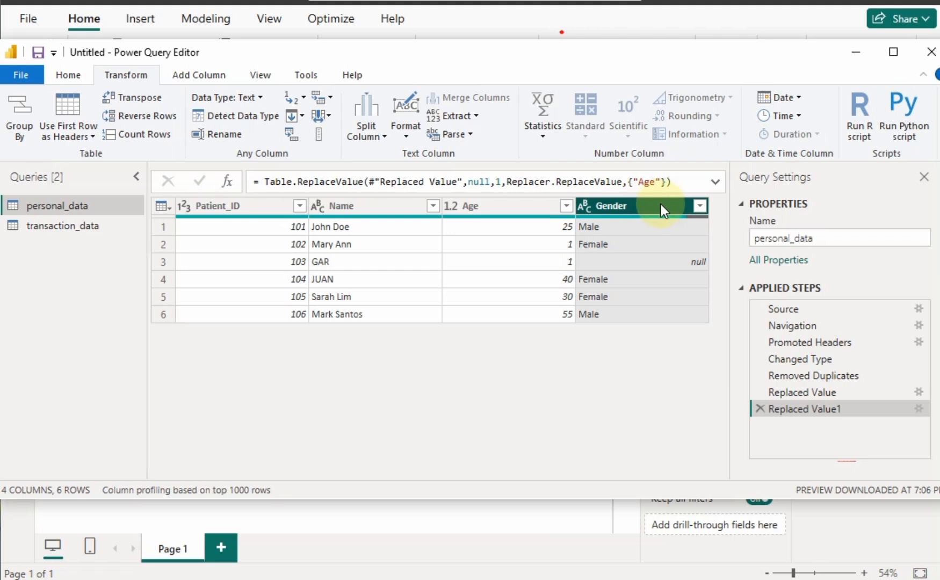
{"action": "right_click", "coordinate": [658, 209]}
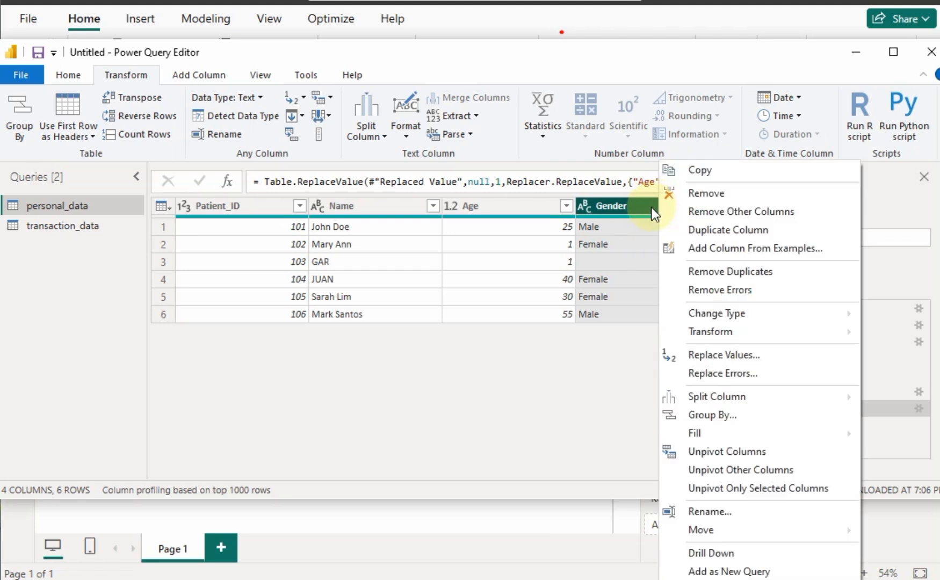
{"action": "left_click", "coordinate": [640, 208]}
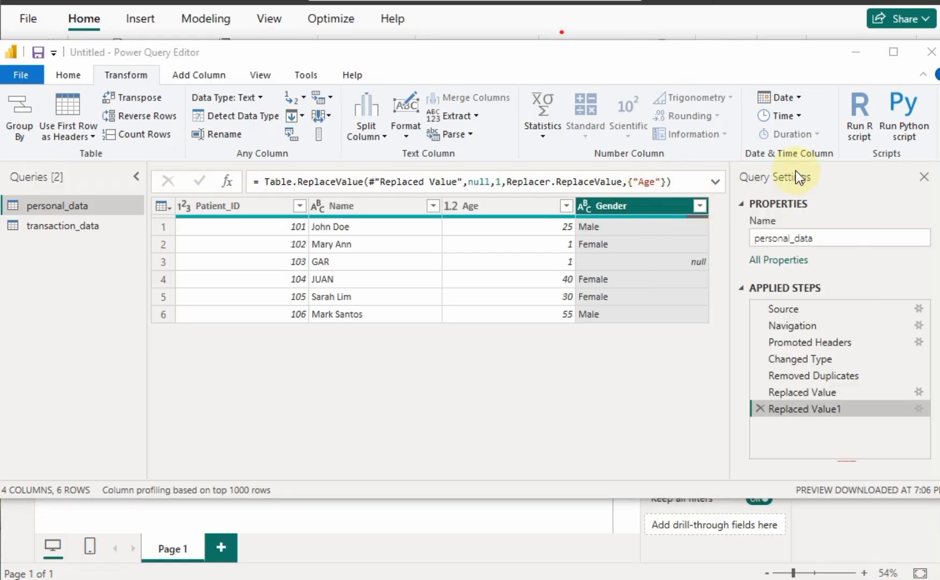
{"action": "left_click", "coordinate": [699, 206]}
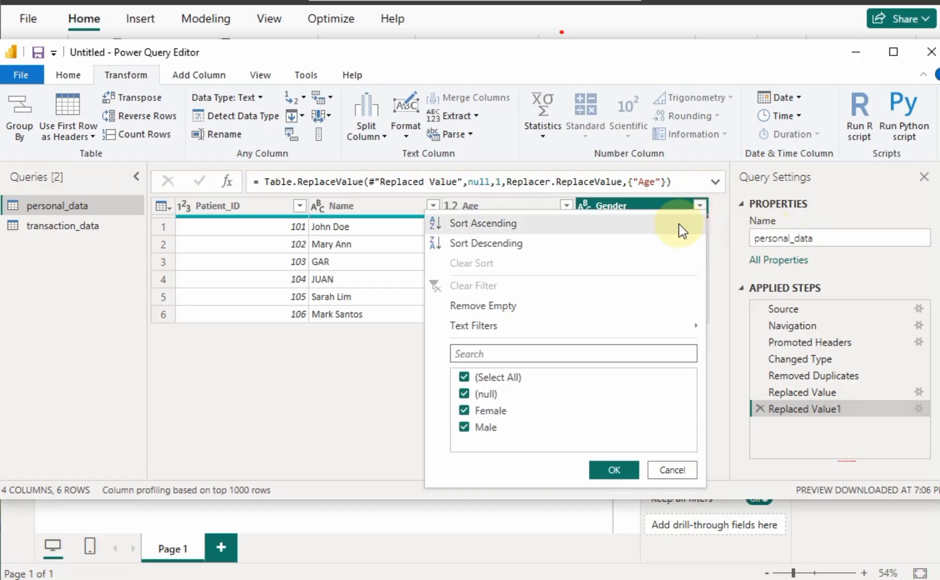
{"action": "left_click", "coordinate": [545, 307]}
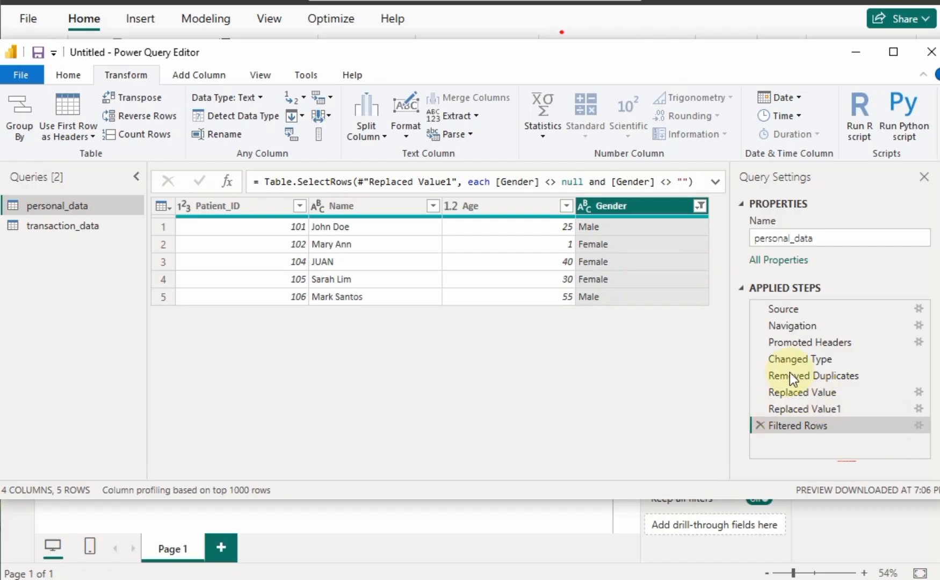
{"action": "left_click", "coordinate": [760, 426]}
Remove the rows of personal_data that have an empty Gender value
{"action": "left_click", "coordinate": [666, 262]}
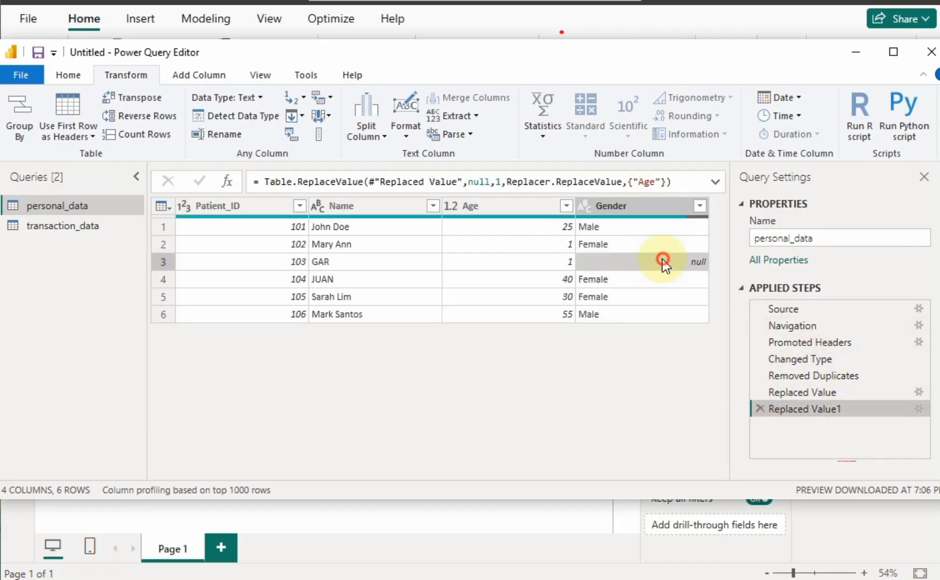
{"action": "left_click", "coordinate": [650, 202]}
{"action": "left_click", "coordinate": [701, 202]}
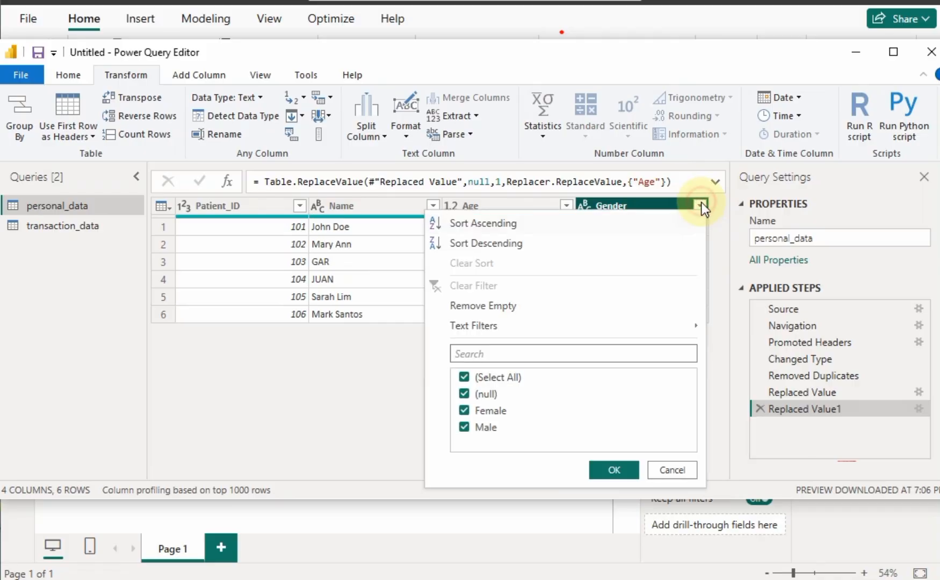
{"action": "left_click", "coordinate": [554, 306]}
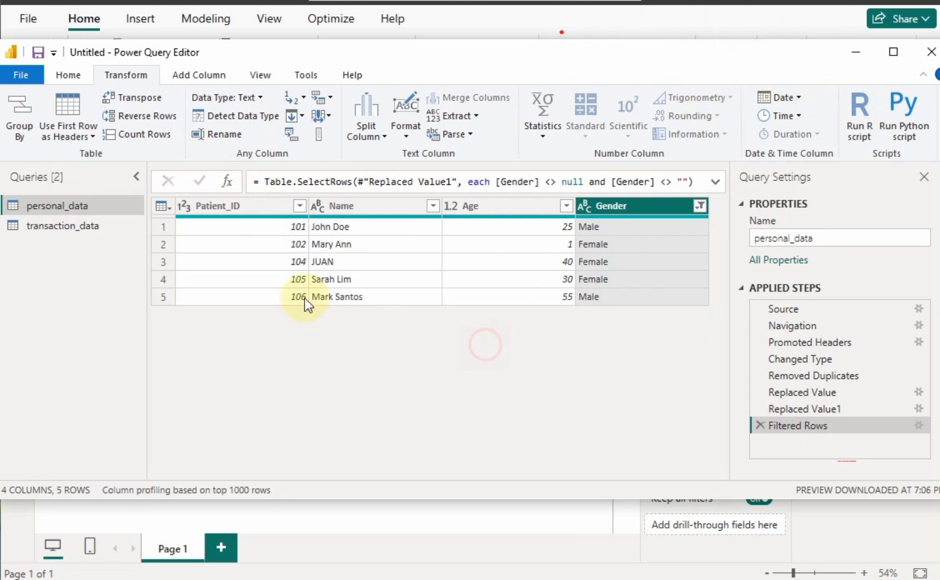
{"action": "left_click", "coordinate": [164, 206]}
{"action": "left_click", "coordinate": [522, 360]}
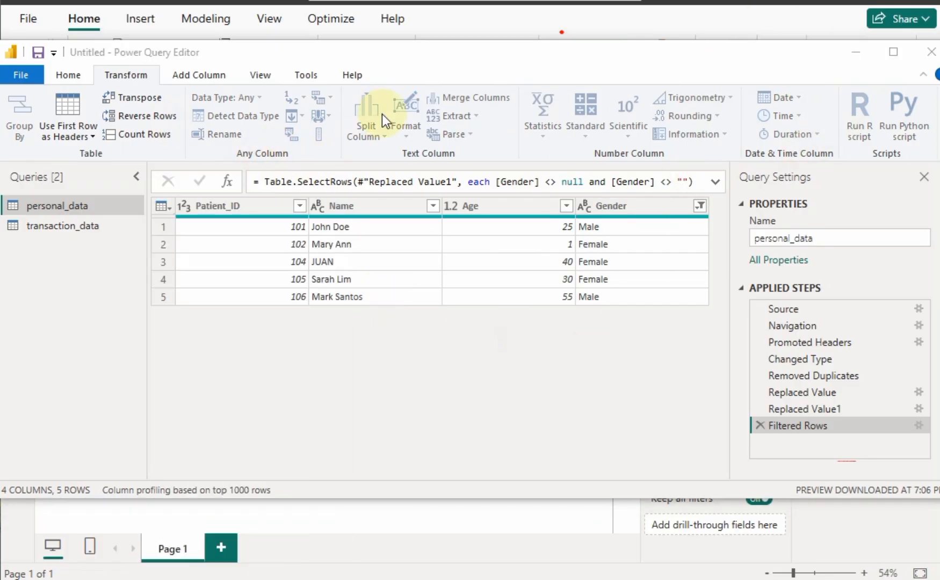
Start merging personal_data with another query and choose transaction_data as the second table
{"action": "left_click", "coordinate": [60, 74]}
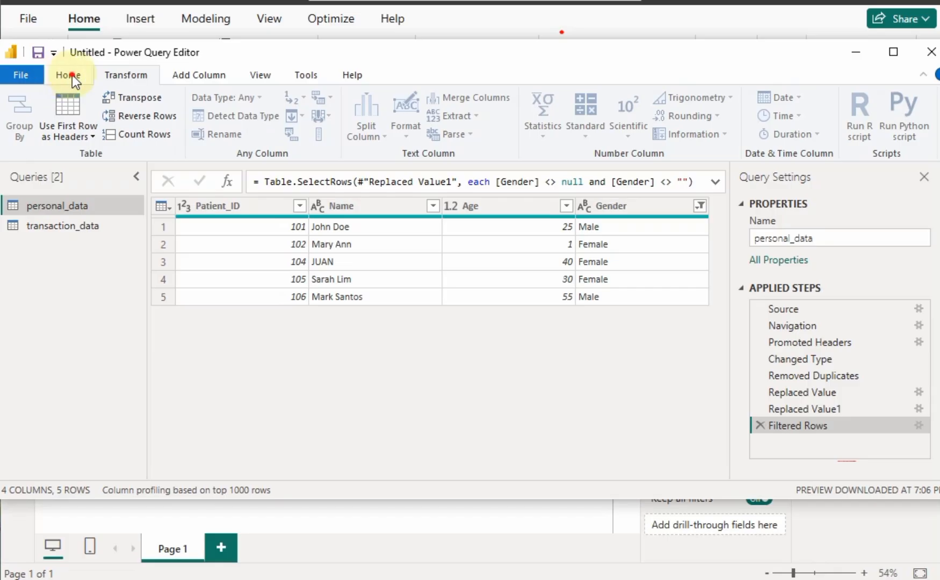
{"action": "left_click", "coordinate": [71, 76]}
{"action": "left_click", "coordinate": [911, 124]}
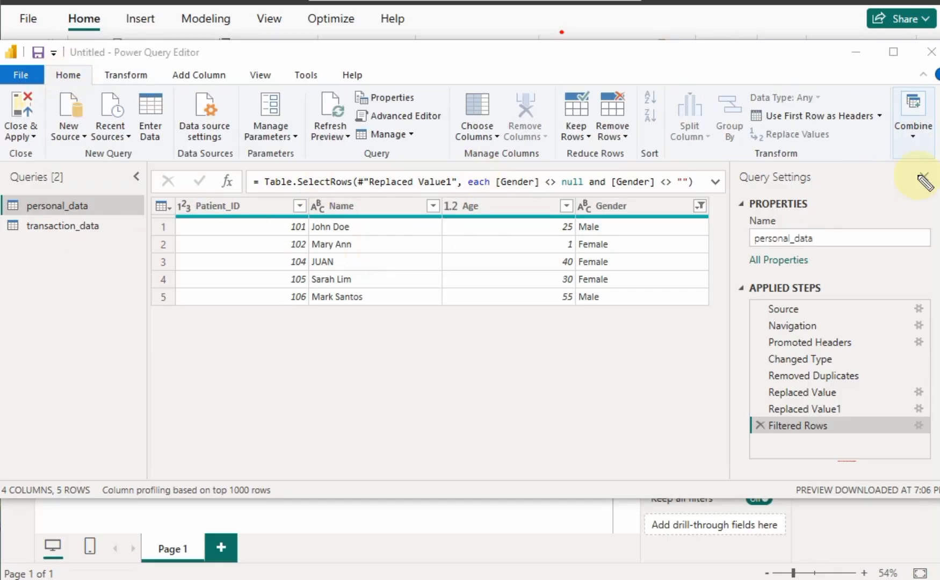
{"action": "mouse_move", "coordinate": [891, 205]}
{"action": "left_mouse_down"}
{"action": "mouse_move", "coordinate": [918, 162]}
{"action": "mouse_move", "coordinate": [934, 188]}
{"action": "left_mouse_up"}
{"action": "mouse_move", "coordinate": [925, 99]}
{"action": "left_mouse_down"}
{"action": "mouse_move", "coordinate": [894, 97]}
{"action": "mouse_move", "coordinate": [934, 150]}
{"action": "mouse_move", "coordinate": [931, 91]}
{"action": "left_mouse_up"}
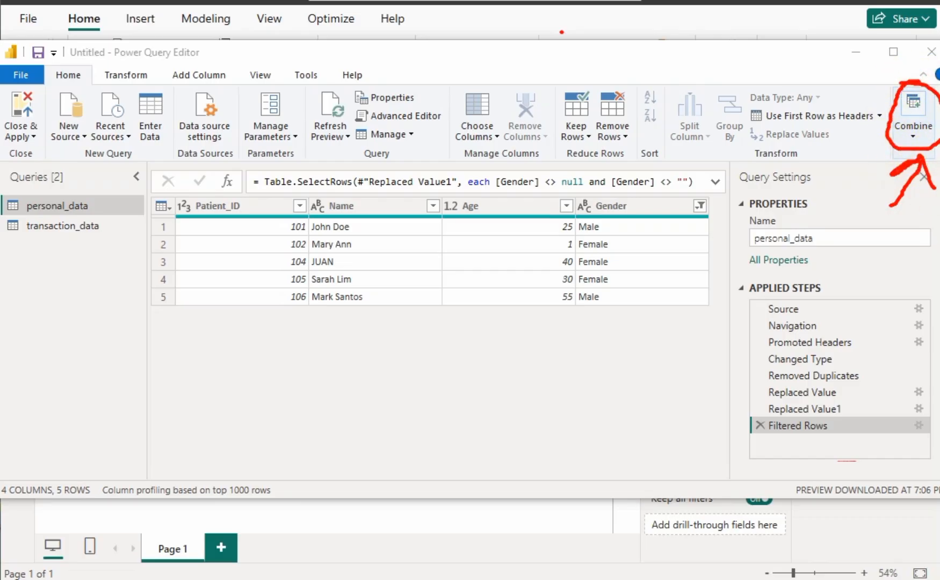
{"action": "key", "text": "Escape"}
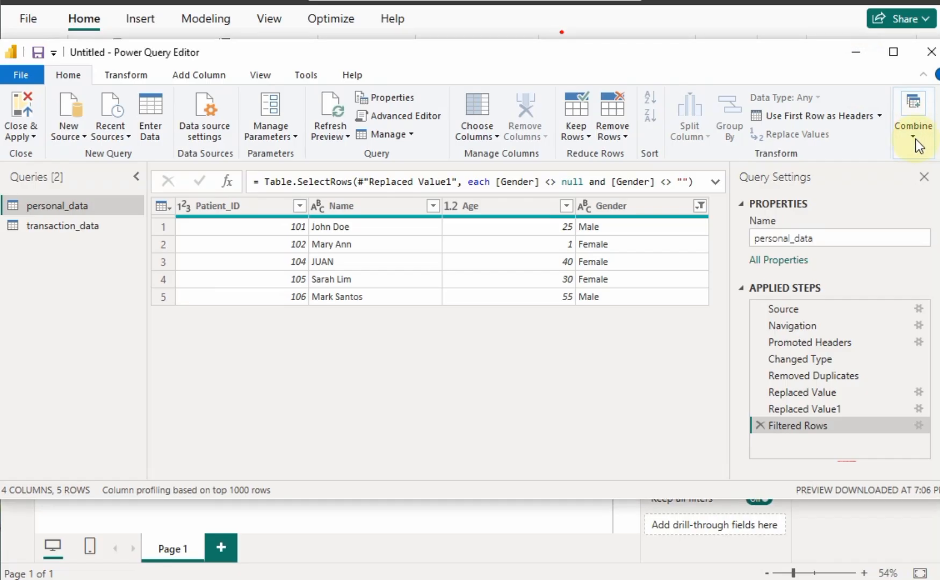
{"action": "left_click", "coordinate": [914, 139]}
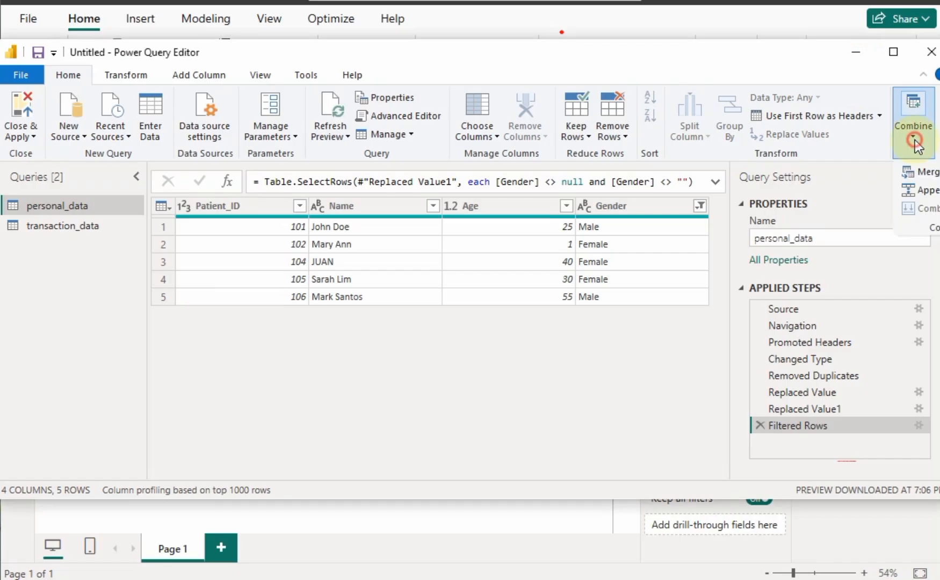
{"action": "left_click", "coordinate": [937, 173]}
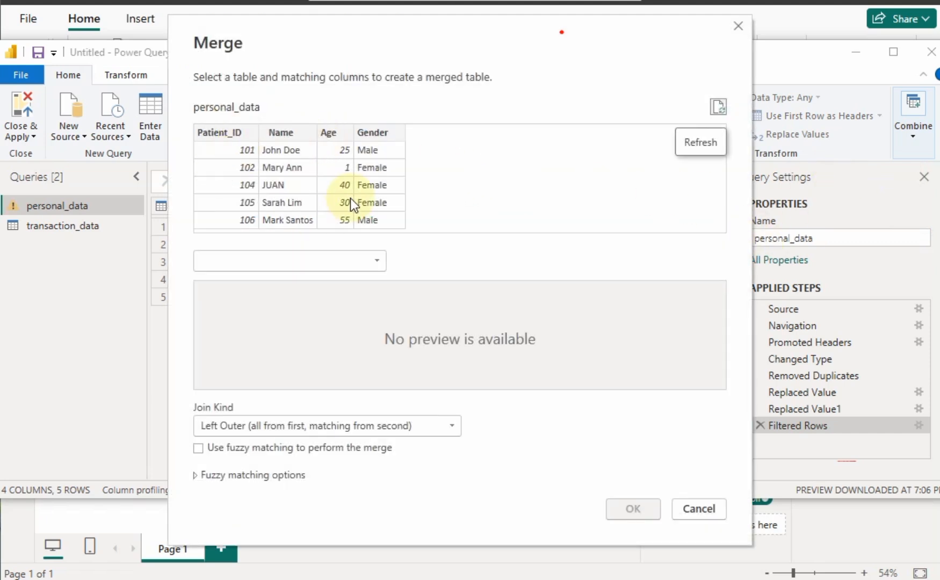
{"action": "left_click", "coordinate": [380, 263]}
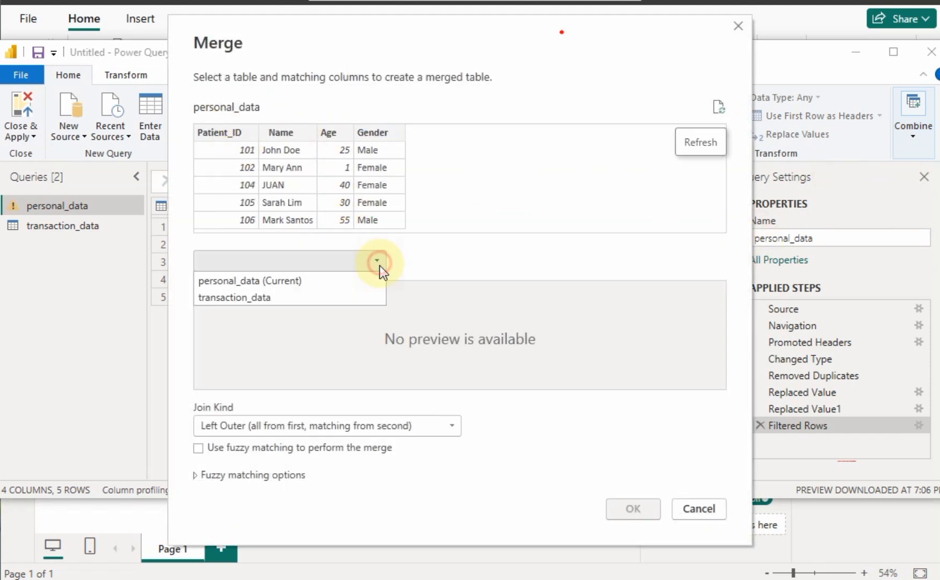
{"action": "left_click", "coordinate": [275, 299]}
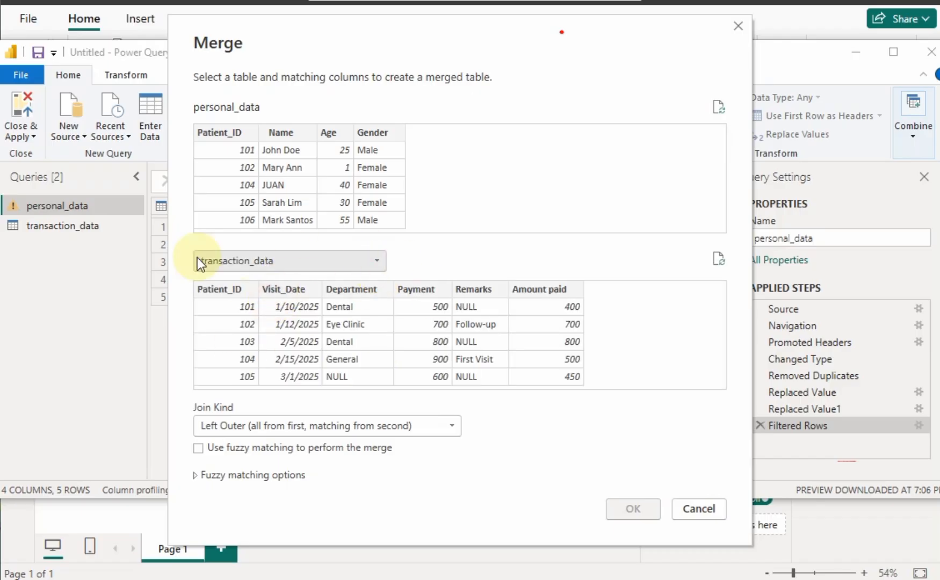
Match both tables on Patient_ID and complete the merge with a Left Outer join
{"action": "left_click", "coordinate": [227, 130]}
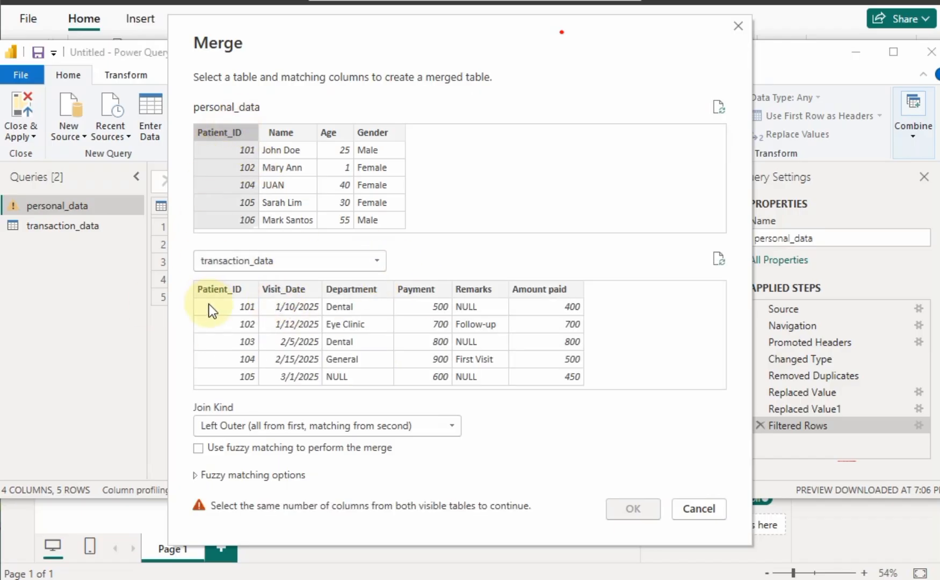
{"action": "left_click", "coordinate": [224, 287]}
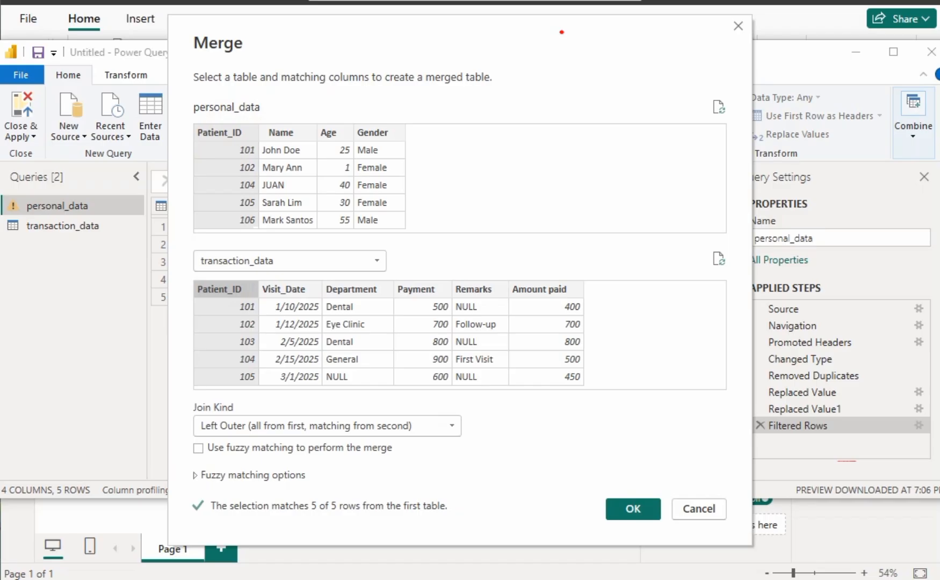
{"action": "mouse_move", "coordinate": [215, 100]}
{"action": "left_mouse_down"}
{"action": "mouse_move", "coordinate": [145, 284]}
{"action": "mouse_move", "coordinate": [158, 316]}
{"action": "left_mouse_up"}
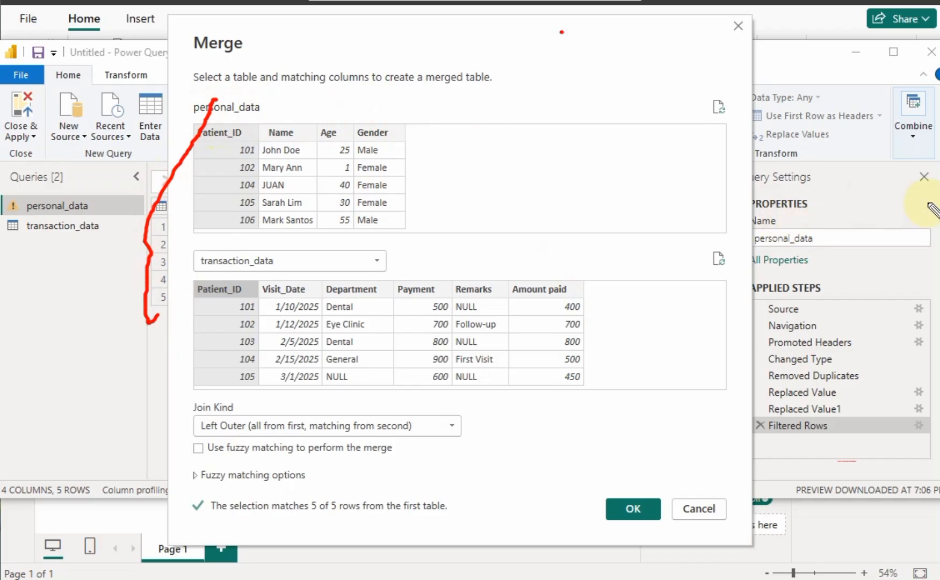
{"action": "left_click_drag", "start_coordinate": [120, 73], "coordinate": [294, 337]}
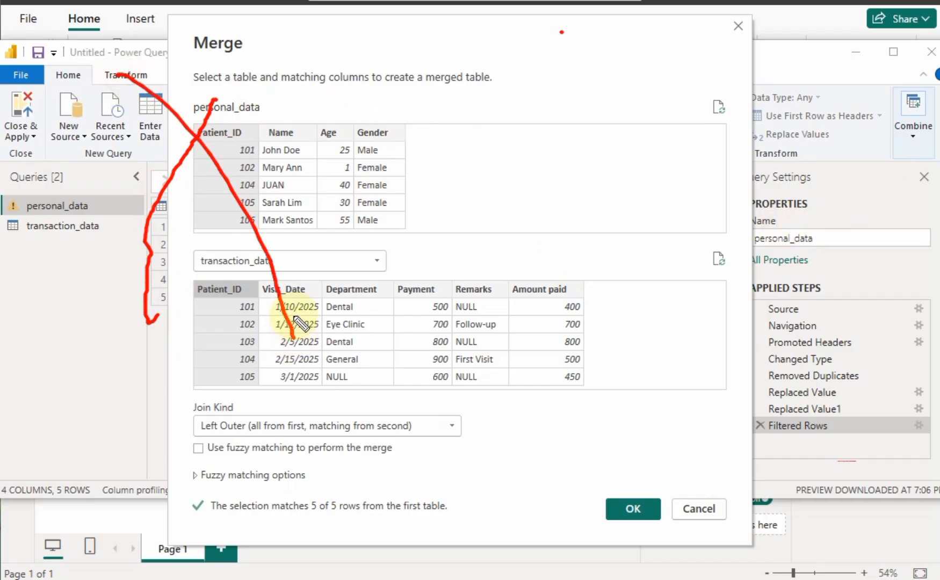
{"action": "left_click_drag", "start_coordinate": [87, 54], "coordinate": [345, 410]}
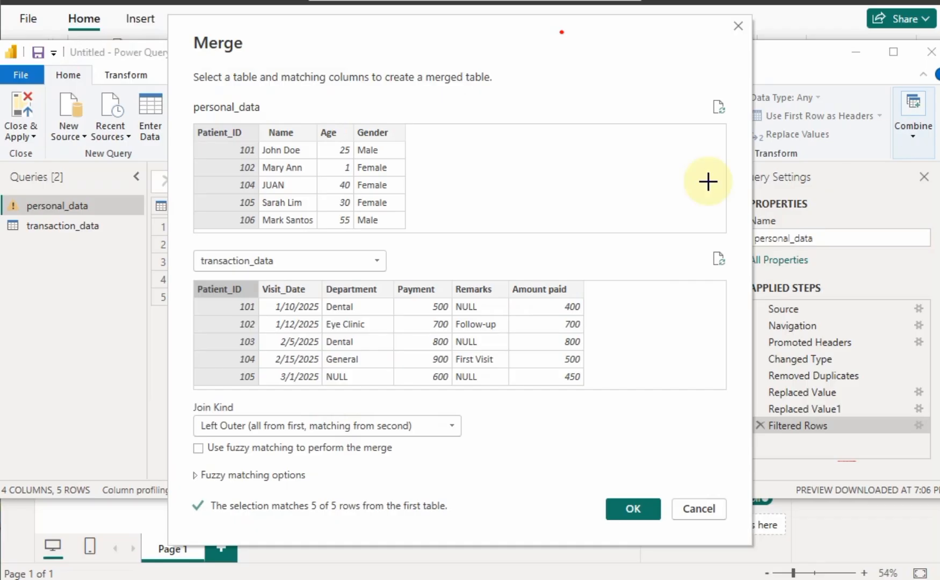
{"action": "mouse_move", "coordinate": [194, 111]}
{"action": "left_mouse_down"}
{"action": "mouse_move", "coordinate": [227, 167]}
{"action": "mouse_move", "coordinate": [229, 347]}
{"action": "mouse_move", "coordinate": [257, 392]}
{"action": "left_mouse_up"}
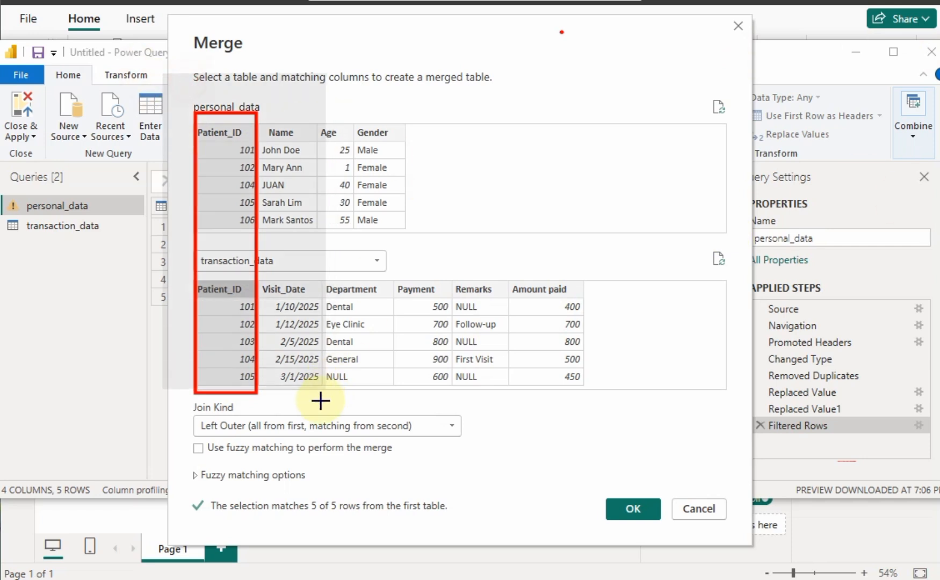
{"action": "left_click", "coordinate": [633, 508]}
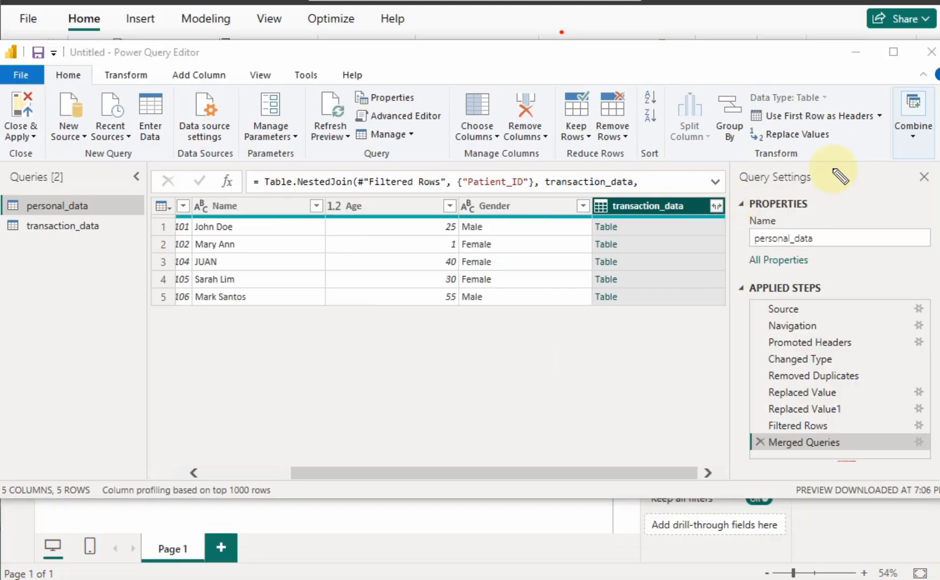
{"action": "mouse_move", "coordinate": [725, 215]}
{"action": "left_mouse_down"}
{"action": "mouse_move", "coordinate": [731, 230]}
{"action": "mouse_move", "coordinate": [741, 213]}
{"action": "left_mouse_up"}
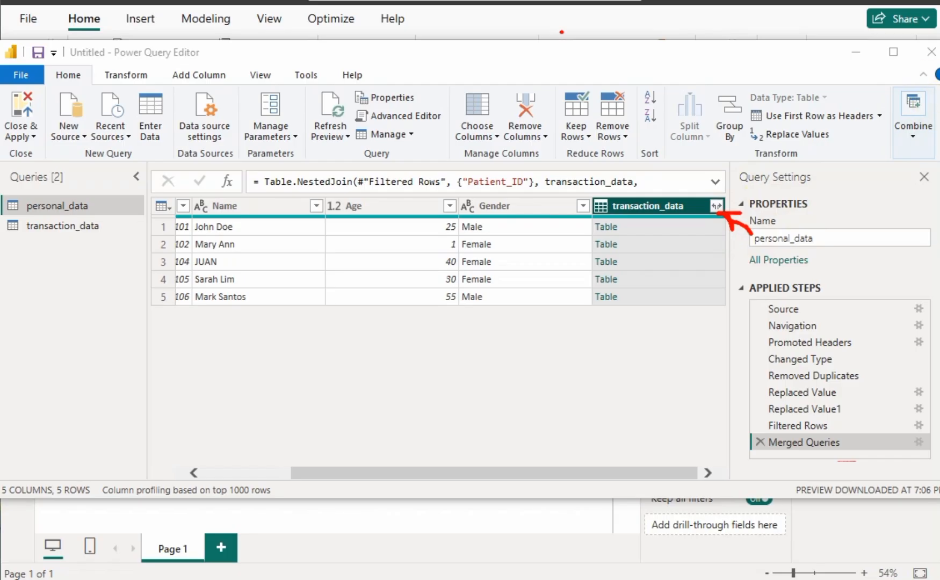
{"action": "left_click_drag", "start_coordinate": [694, 168], "coordinate": [814, 287]}
{"action": "left_click_drag", "start_coordinate": [705, 186], "coordinate": [739, 225]}
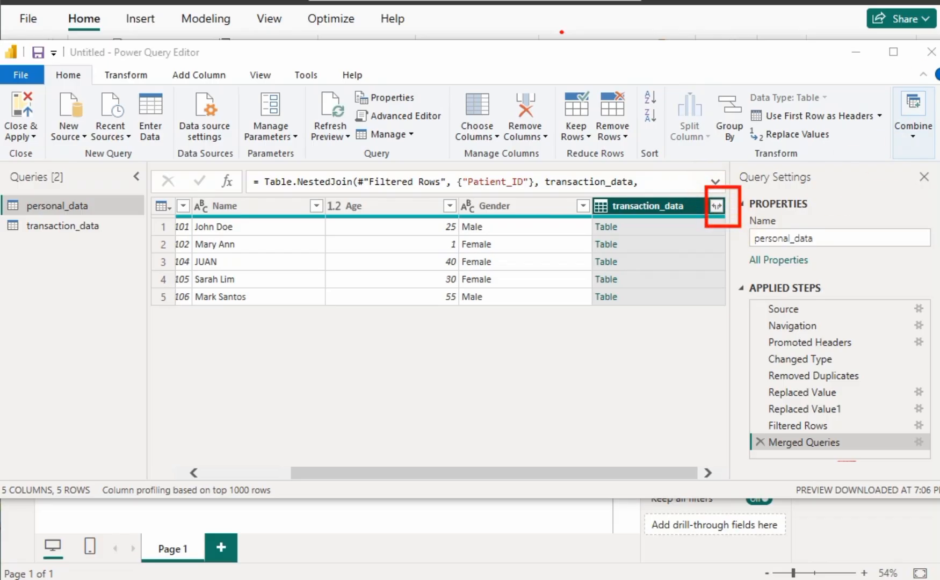
{"action": "left_click_drag", "start_coordinate": [674, 160], "coordinate": [787, 244]}
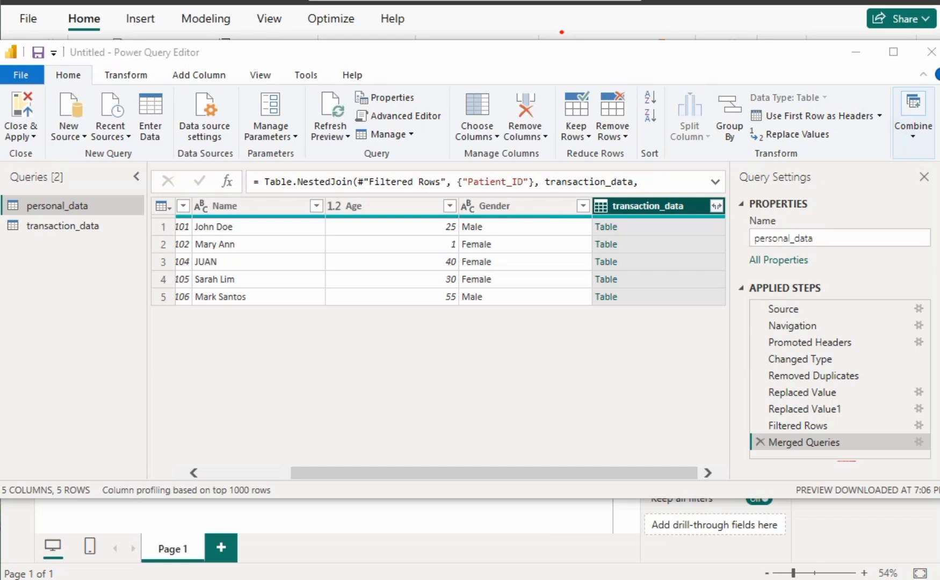
Expand the merged transaction_data column into all its fields except Patient_ID, keeping the original column name as prefix
{"action": "left_click", "coordinate": [716, 206]}
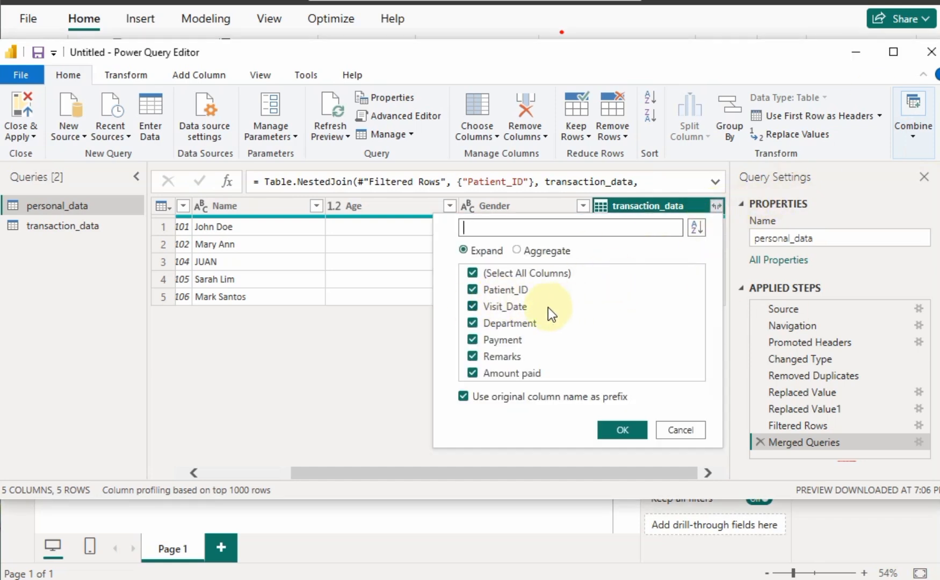
{"action": "left_click", "coordinate": [473, 290]}
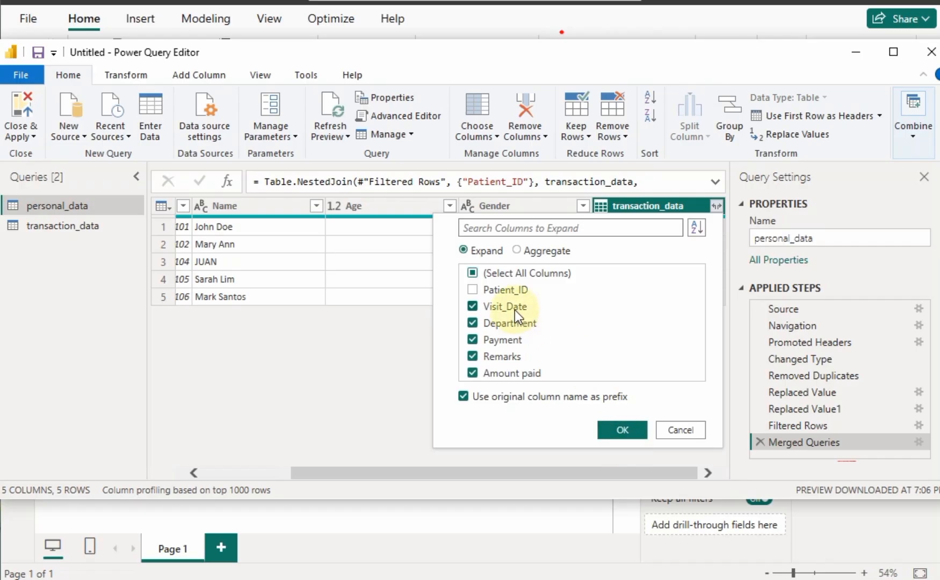
{"action": "left_click", "coordinate": [623, 430]}
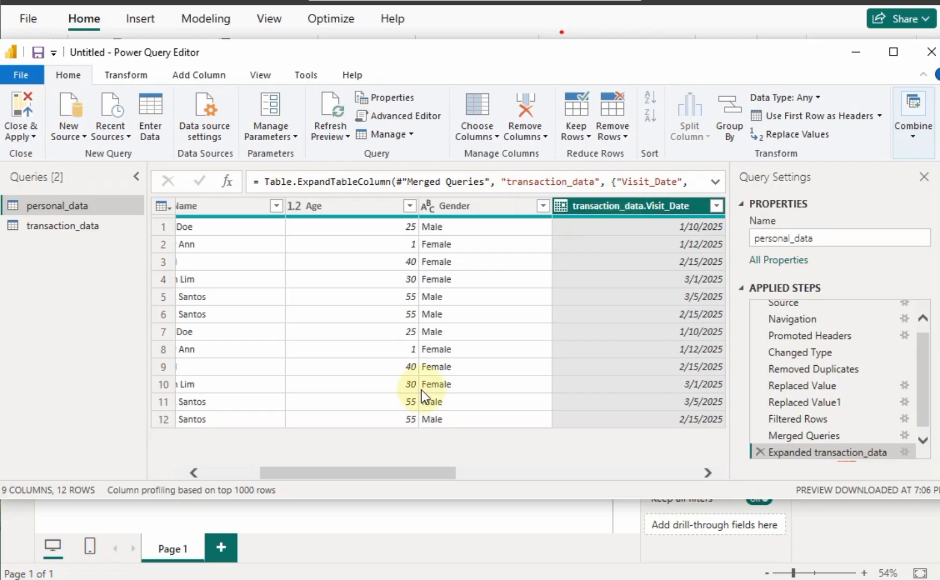
Examine the expanded visit date, department, payment, remarks and amount paid columns in the merged table
{"action": "left_click_drag", "start_coordinate": [417, 472], "coordinate": [545, 472]}
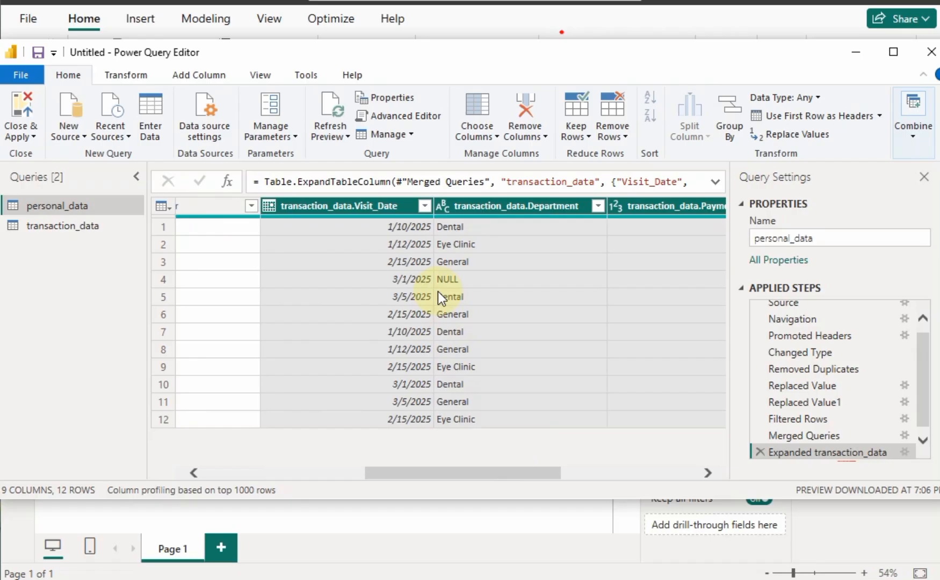
{"action": "left_click", "coordinate": [354, 203]}
{"action": "left_click", "coordinate": [514, 205]}
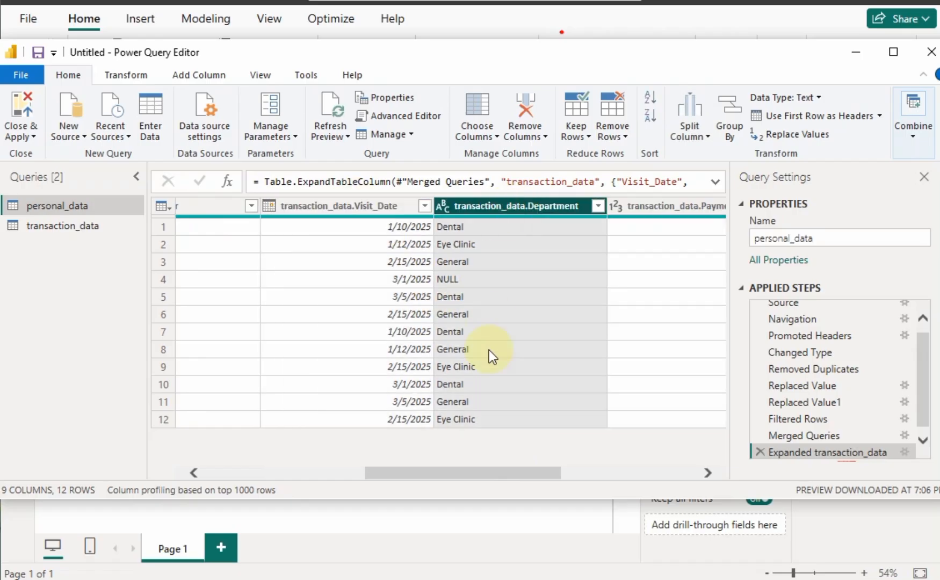
{"action": "left_click_drag", "start_coordinate": [484, 472], "coordinate": [568, 475]}
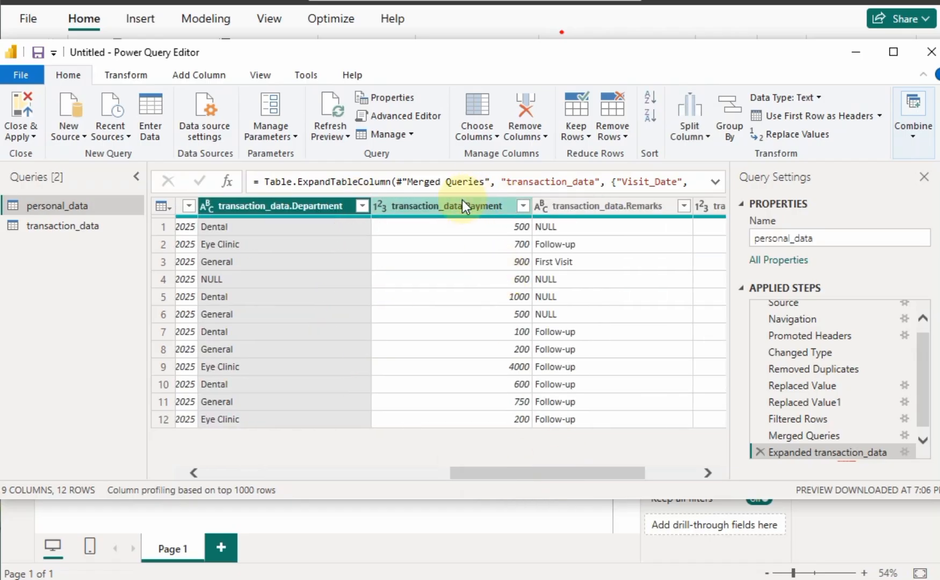
{"action": "left_click", "coordinate": [462, 200]}
{"action": "left_click", "coordinate": [598, 203]}
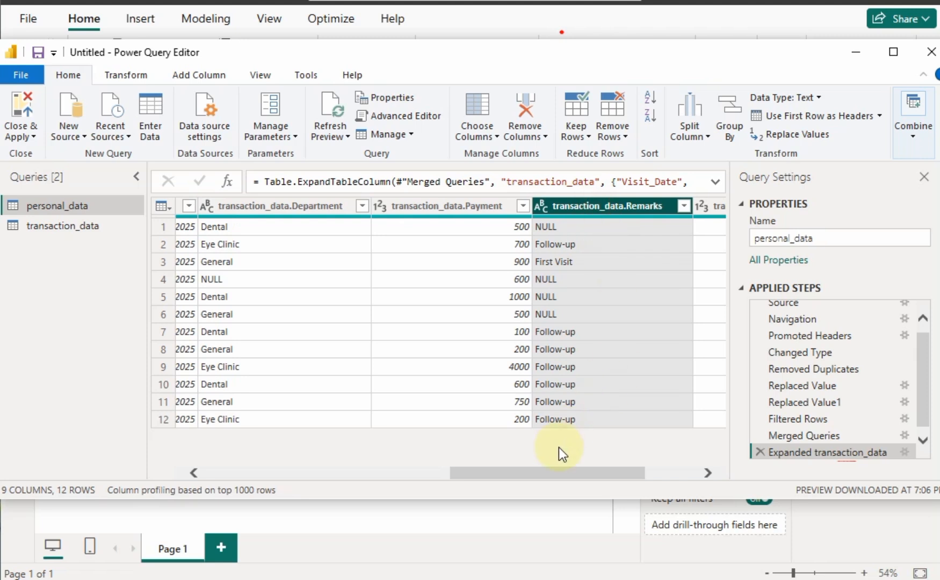
{"action": "left_click_drag", "start_coordinate": [554, 475], "coordinate": [624, 471]}
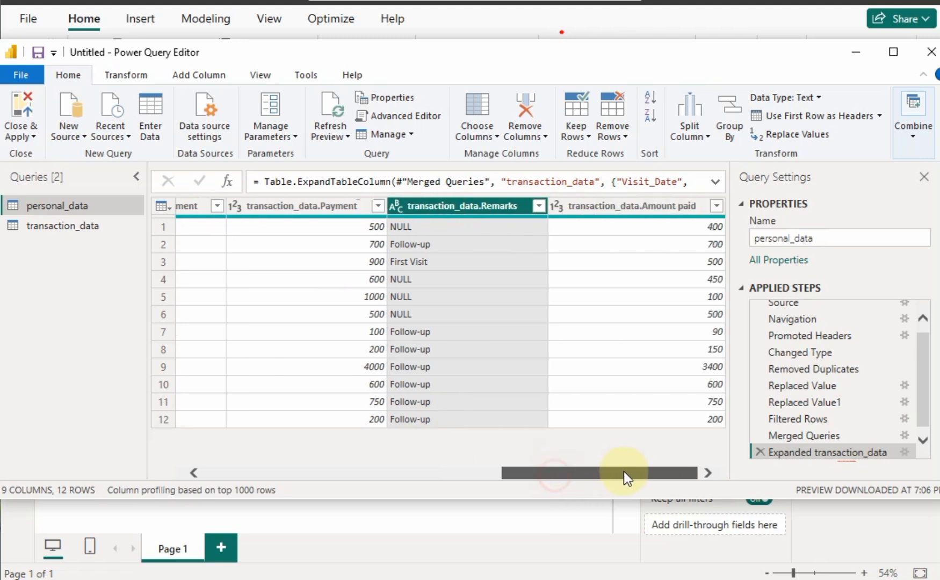
{"action": "left_click", "coordinate": [635, 208]}
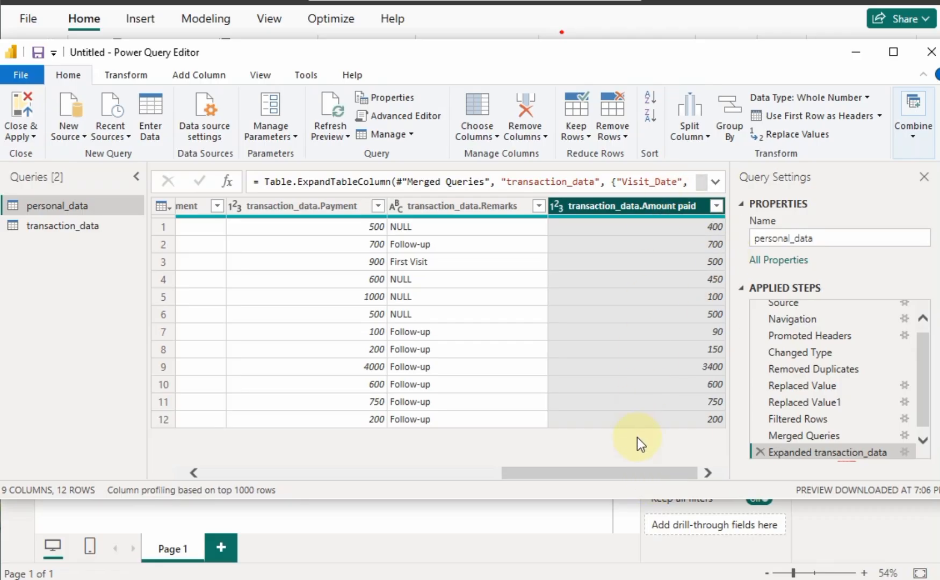
Try reducing the transaction_data.Visit_Date column to the year only and delete the extraction from the applied steps
{"action": "left_click_drag", "start_coordinate": [640, 476], "coordinate": [462, 475]}
{"action": "left_click", "coordinate": [456, 207]}
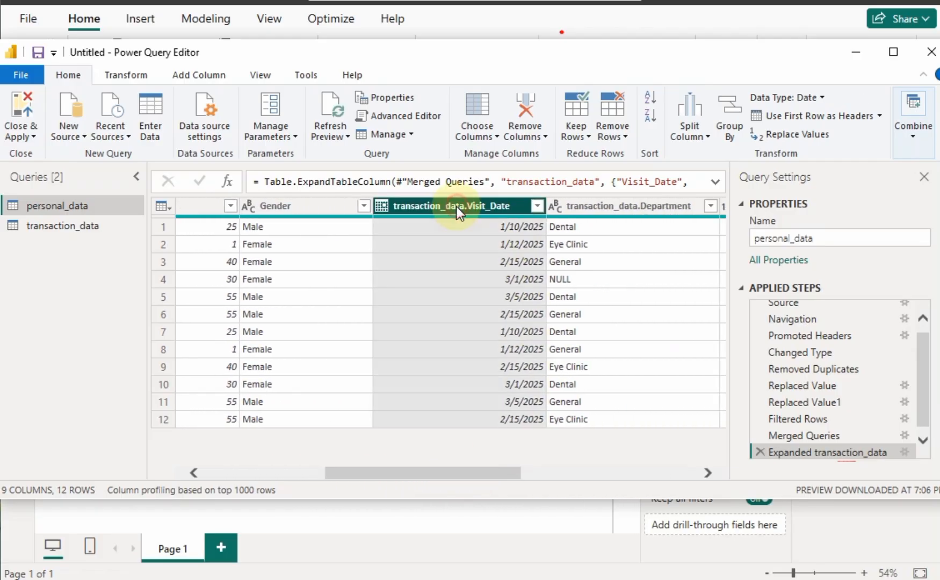
{"action": "left_click", "coordinate": [126, 75]}
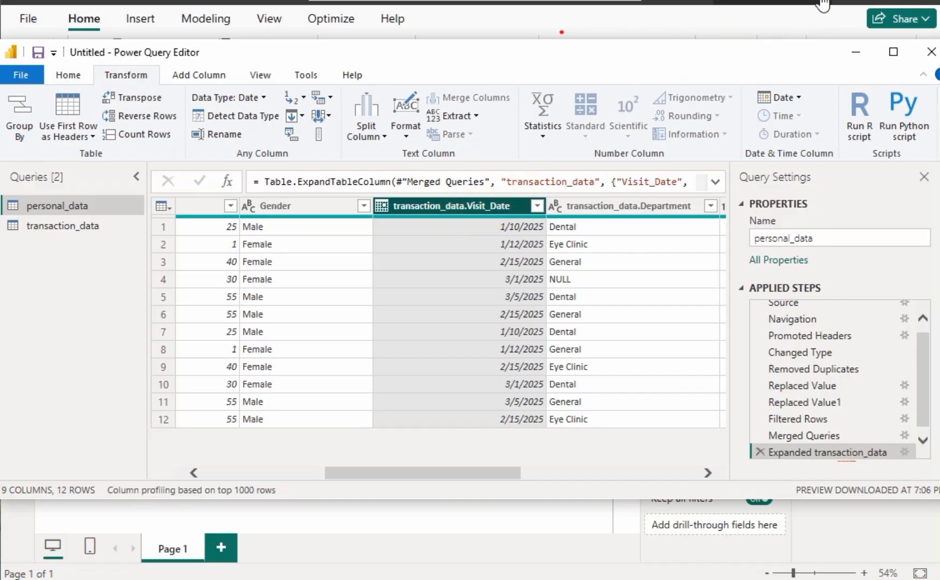
{"action": "left_click", "coordinate": [841, 1]}
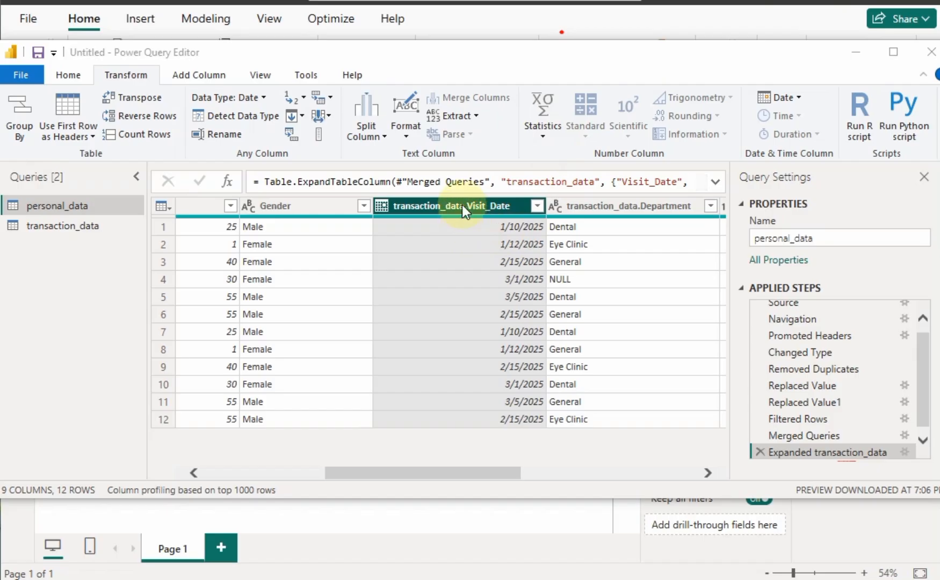
{"action": "left_click", "coordinate": [798, 98]}
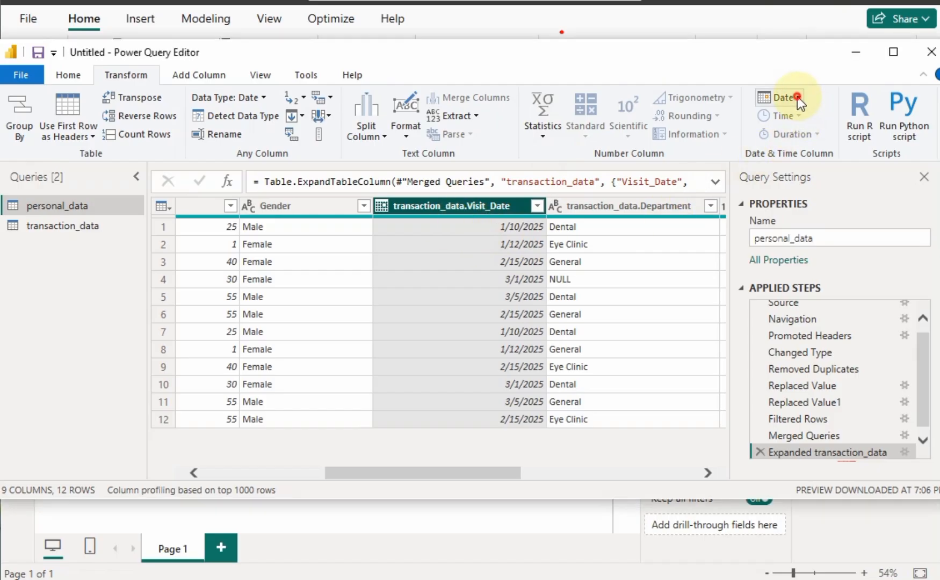
{"action": "mouse_move", "coordinate": [817, 177]}
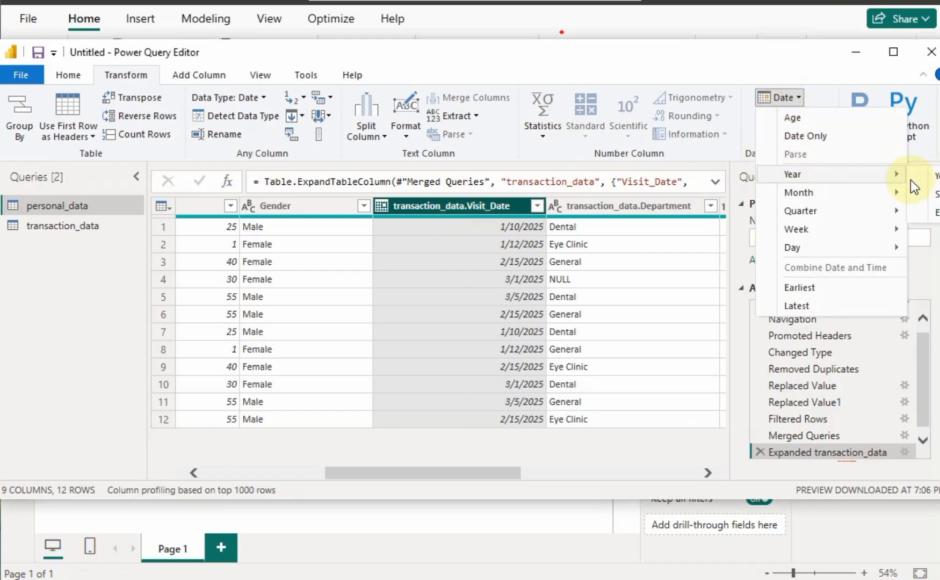
{"action": "left_click", "coordinate": [935, 175]}
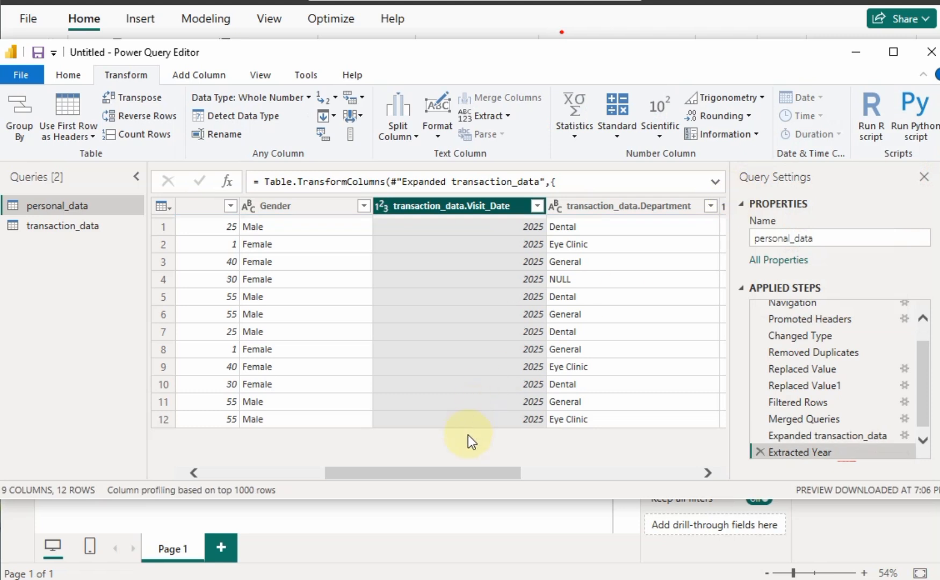
{"action": "left_click_drag", "start_coordinate": [454, 476], "coordinate": [492, 458]}
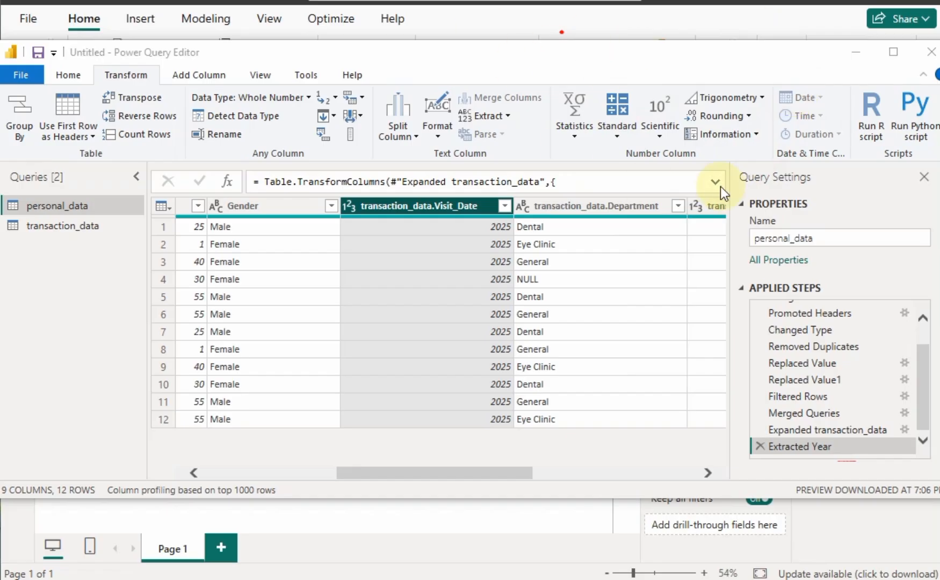
{"action": "left_click", "coordinate": [759, 447]}
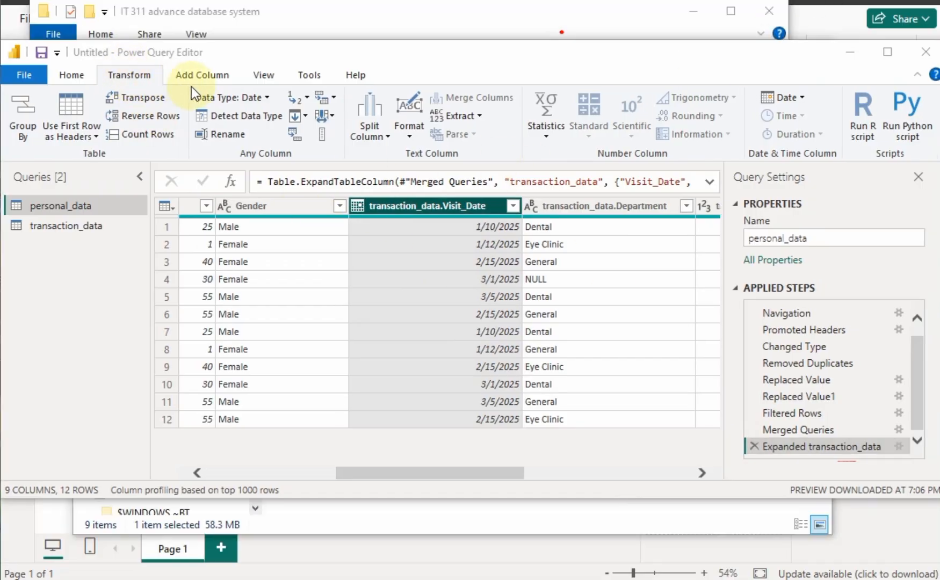
Add a new Year column extracted from transaction_data.Visit_Date in the personal_data query
{"action": "left_click", "coordinate": [215, 76]}
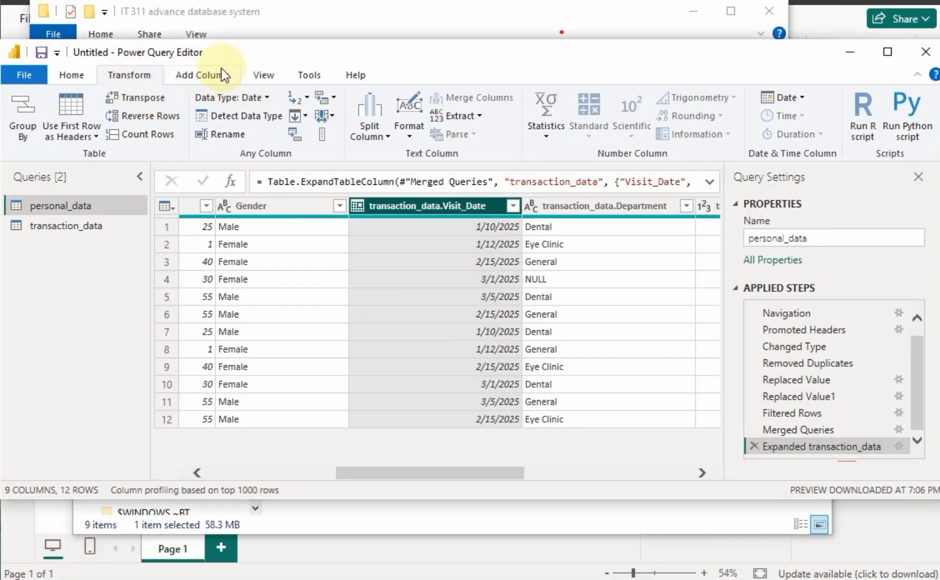
{"action": "left_click", "coordinate": [222, 75]}
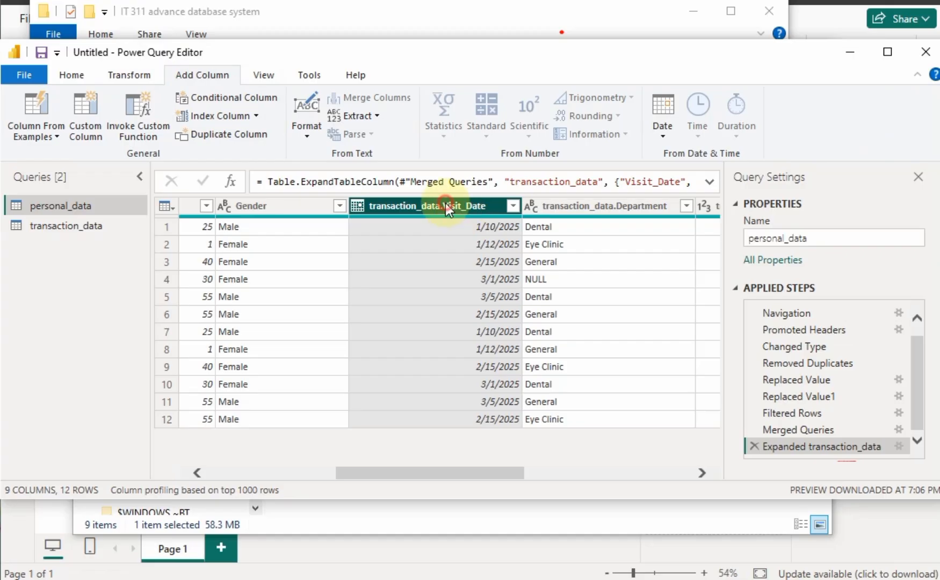
{"action": "left_click", "coordinate": [658, 135]}
{"action": "mouse_move", "coordinate": [698, 211]}
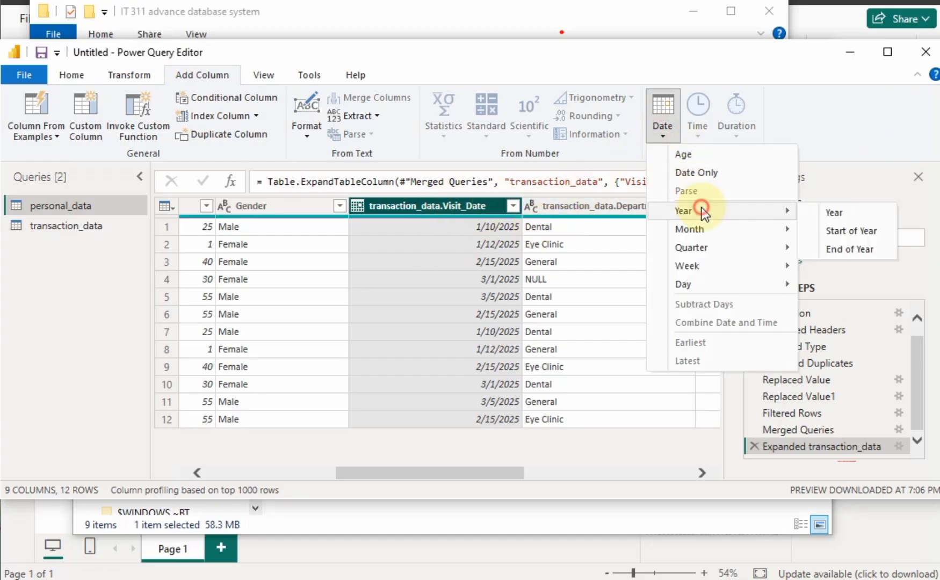
{"action": "left_click", "coordinate": [831, 210]}
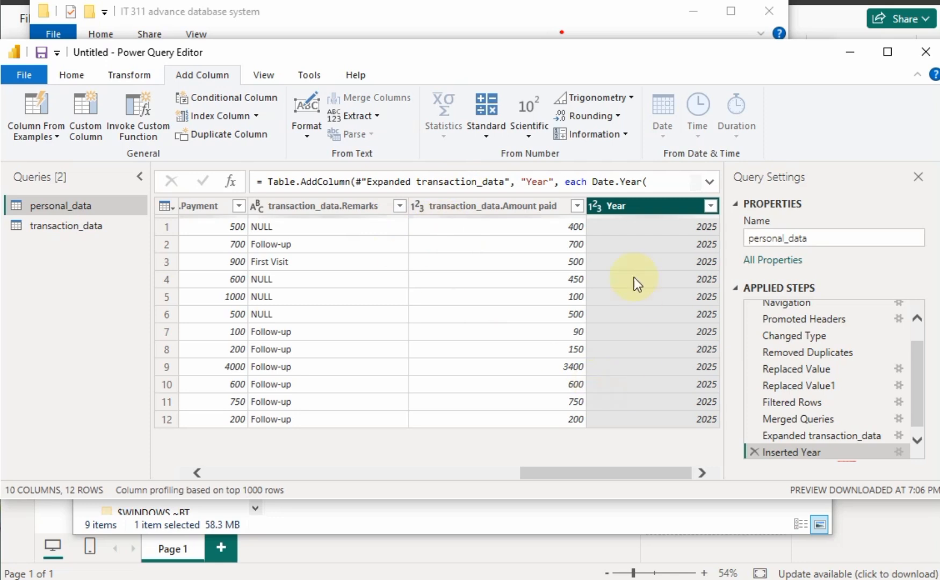
Try adding a month-number column extracted from transaction_data.Visit_Date
{"action": "left_click_drag", "start_coordinate": [600, 475], "coordinate": [388, 478]}
{"action": "left_click", "coordinate": [533, 206]}
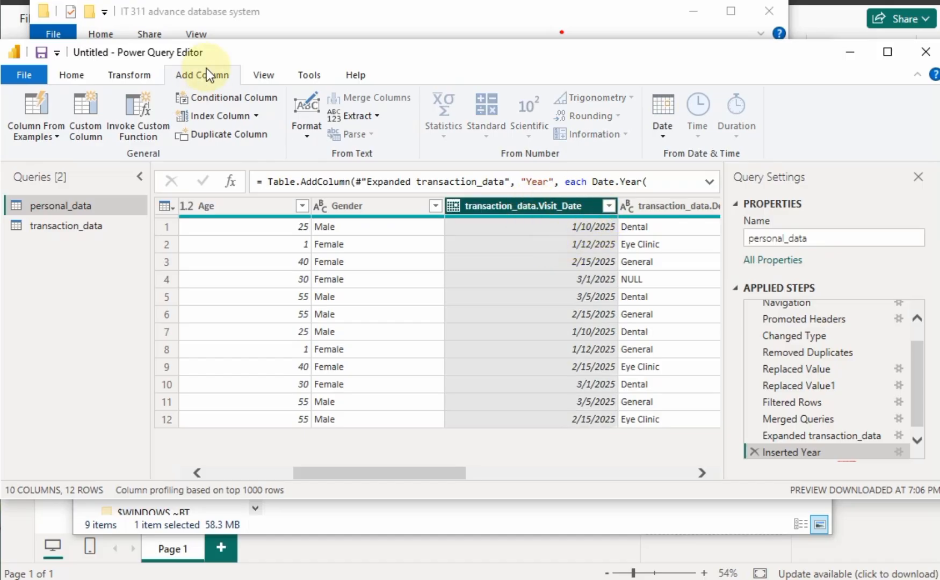
{"action": "left_click", "coordinate": [664, 129]}
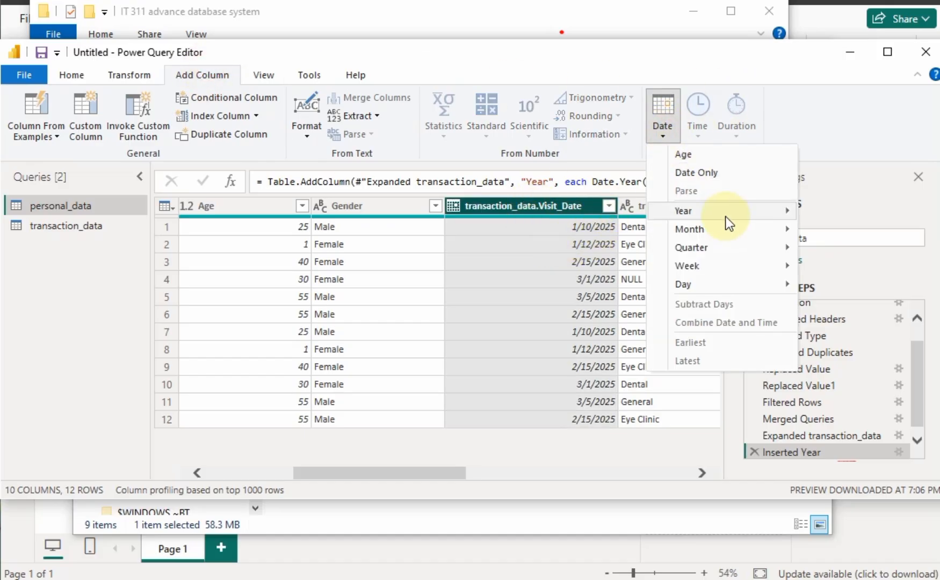
{"action": "mouse_move", "coordinate": [746, 229]}
{"action": "left_click", "coordinate": [836, 229]}
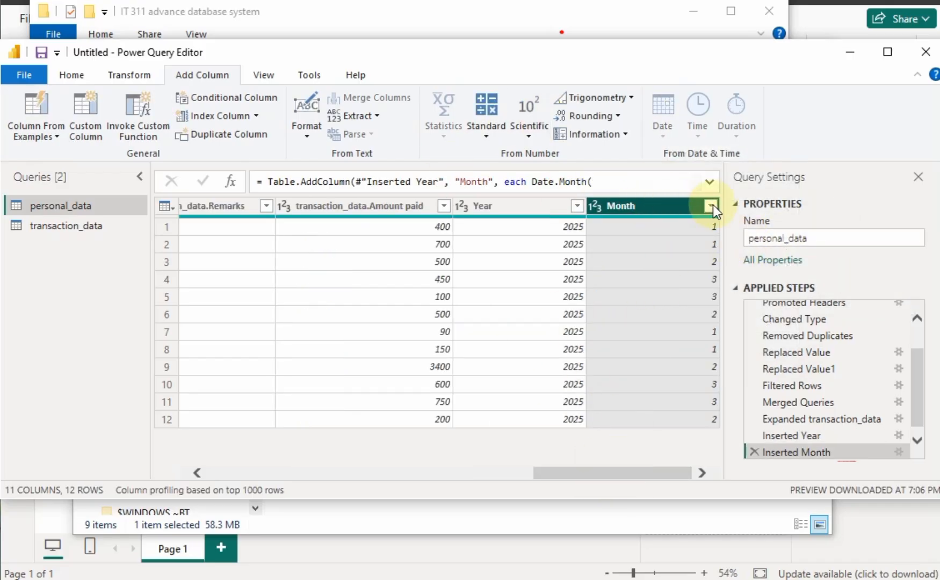
Try adding a text length column from Month, and delete the Inserted Text Length and Inserted Month steps
{"action": "left_click", "coordinate": [684, 205]}
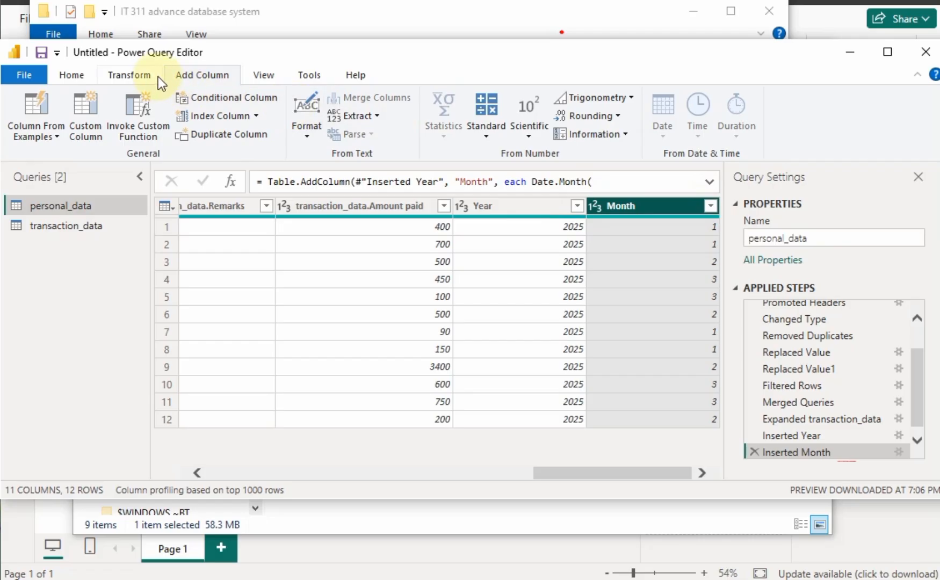
{"action": "left_click", "coordinate": [360, 116]}
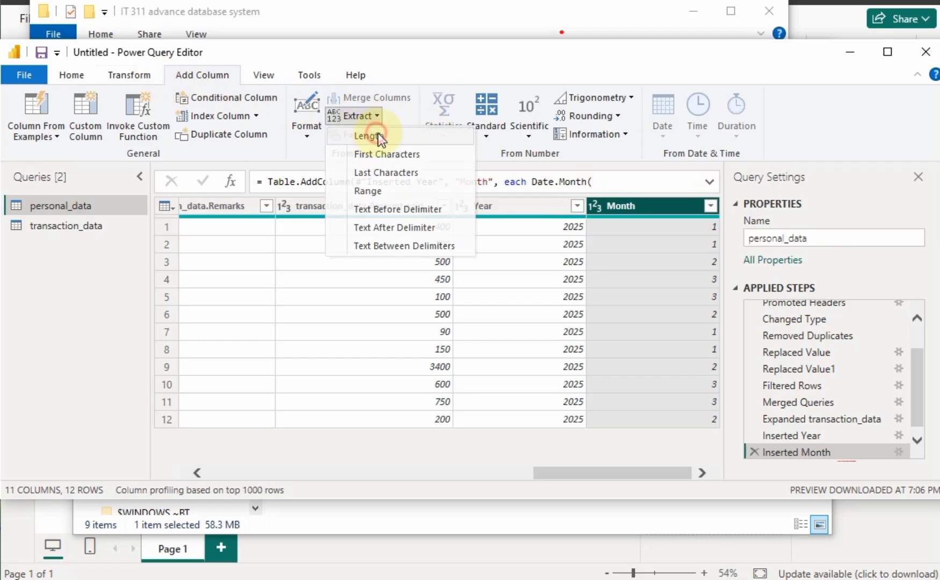
{"action": "left_click", "coordinate": [375, 134]}
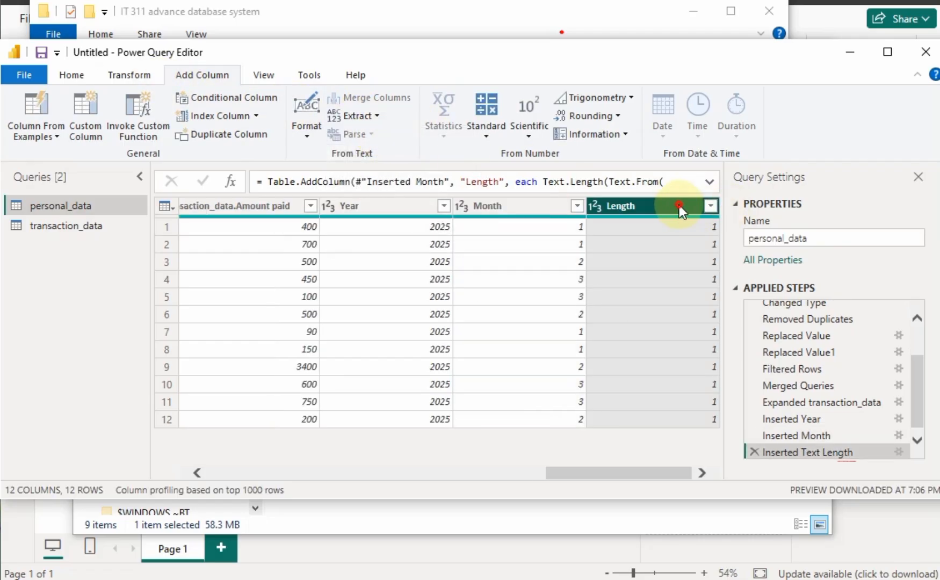
{"action": "left_click", "coordinate": [347, 117]}
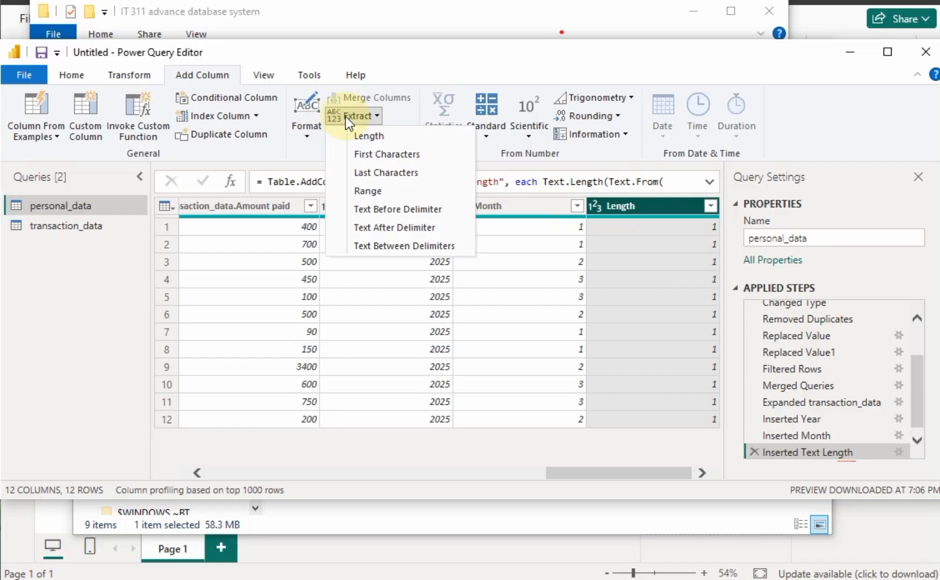
{"action": "left_click", "coordinate": [126, 77]}
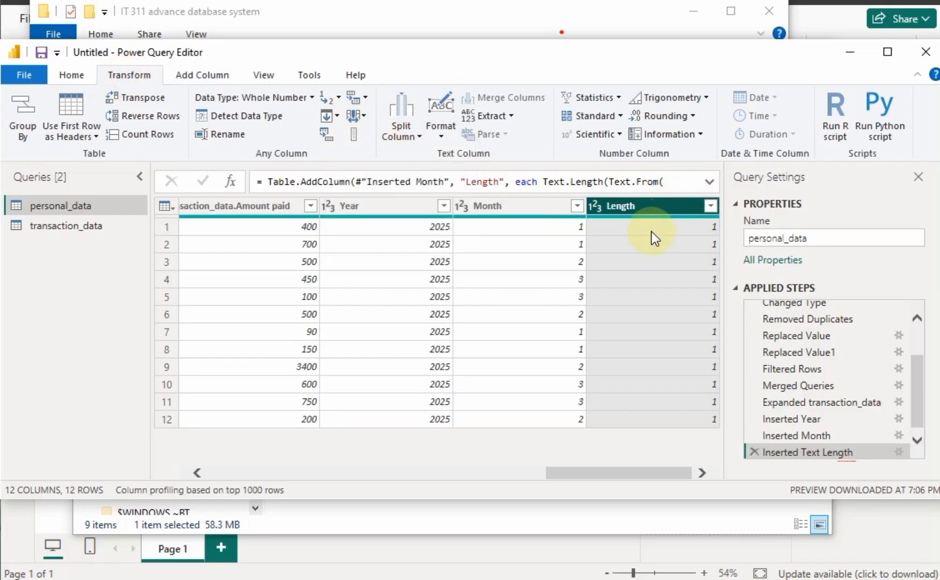
{"action": "left_click", "coordinate": [548, 206]}
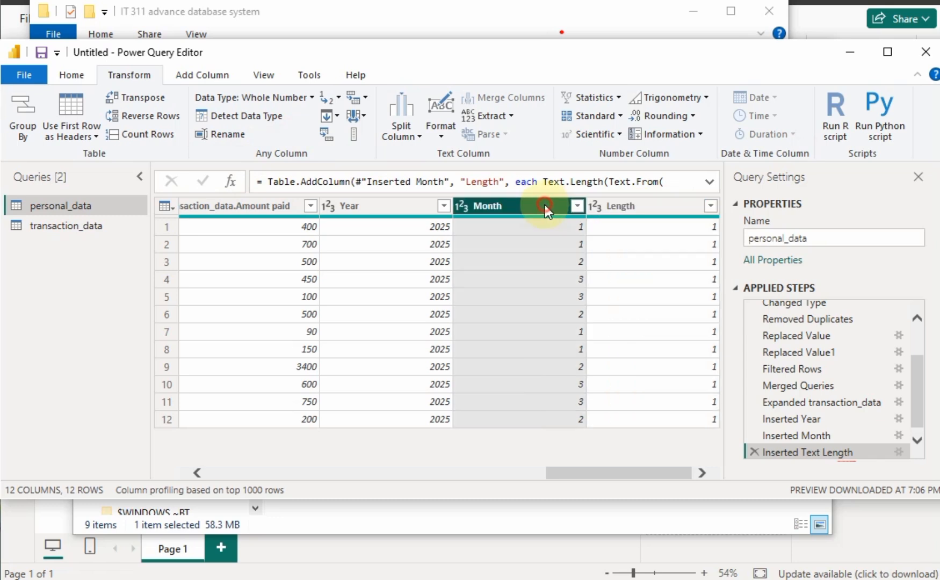
{"action": "left_click", "coordinate": [637, 206]}
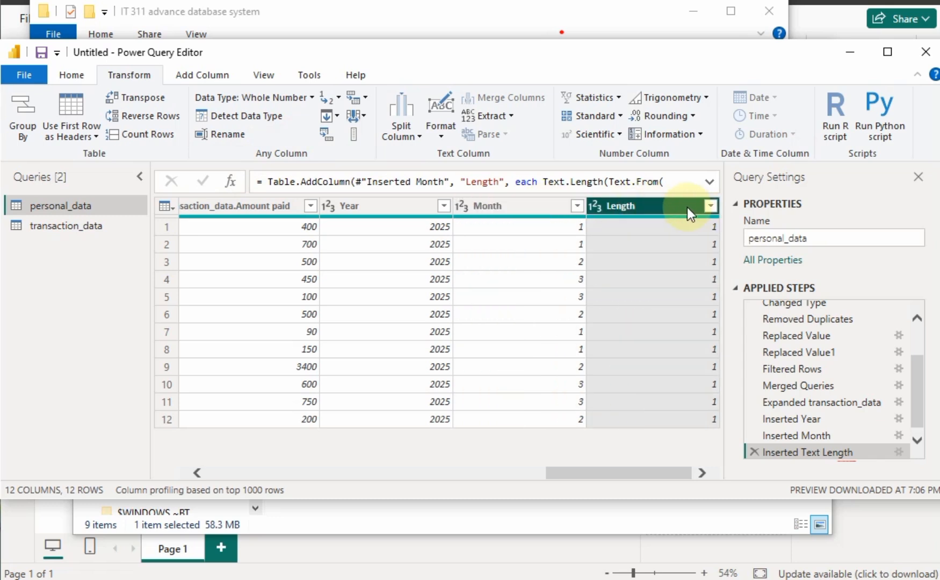
{"action": "left_click", "coordinate": [753, 453]}
{"action": "left_click", "coordinate": [638, 208]}
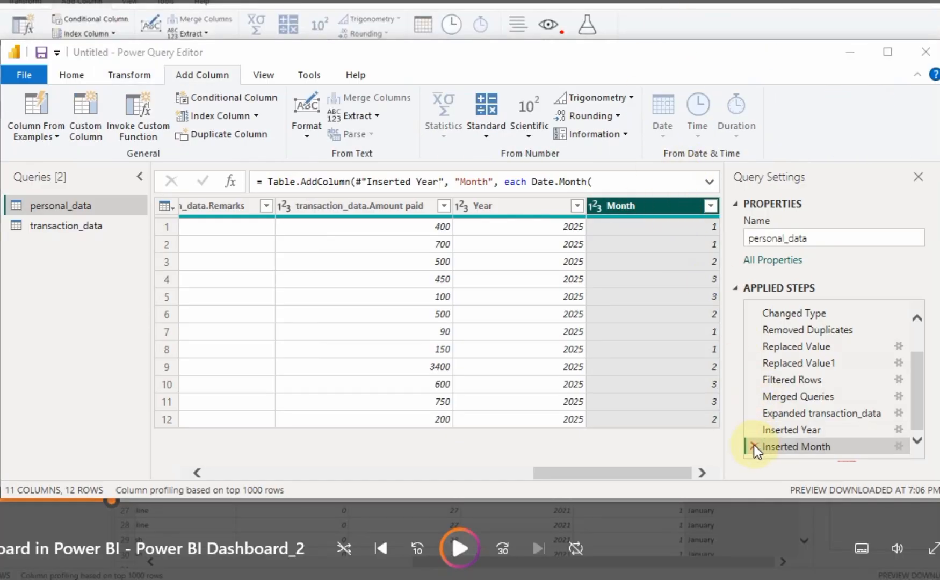
{"action": "left_click", "coordinate": [753, 445]}
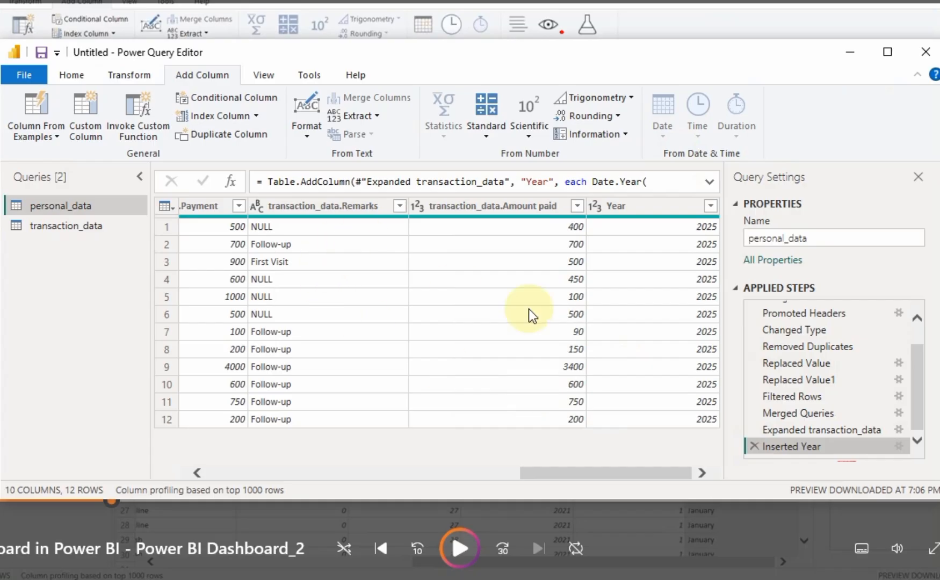
Add a new column with the name of the month from transaction_data.Visit_Date
{"action": "left_click_drag", "start_coordinate": [578, 473], "coordinate": [353, 465]}
{"action": "left_click", "coordinate": [578, 210]}
{"action": "left_click", "coordinate": [662, 126]}
{"action": "mouse_move", "coordinate": [722, 228]}
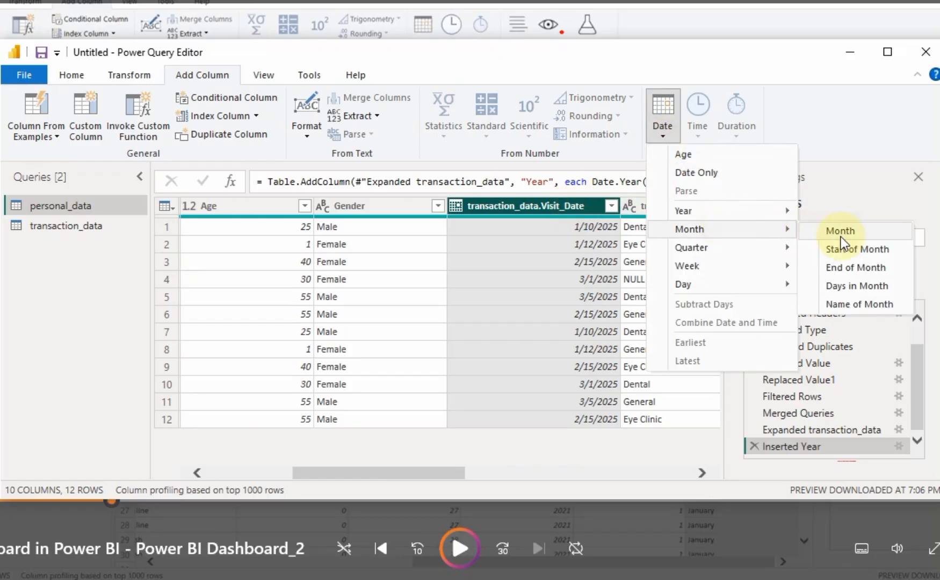
{"action": "left_click", "coordinate": [844, 303]}
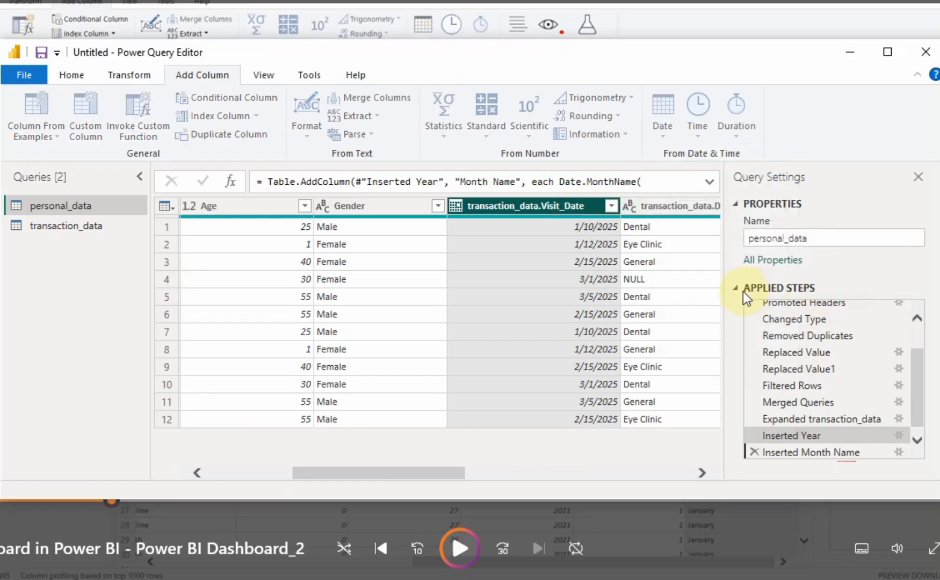
Try adding a text length column from Month Name and delete the Inserted Text Length step
{"action": "left_click_drag", "start_coordinate": [412, 471], "coordinate": [675, 477]}
{"action": "left_click", "coordinate": [649, 206]}
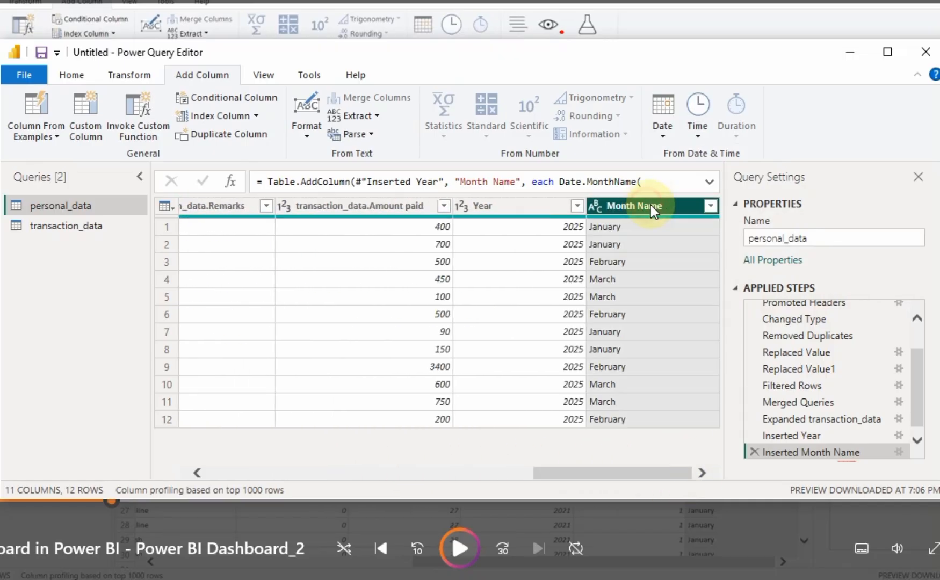
{"action": "left_click", "coordinate": [375, 118]}
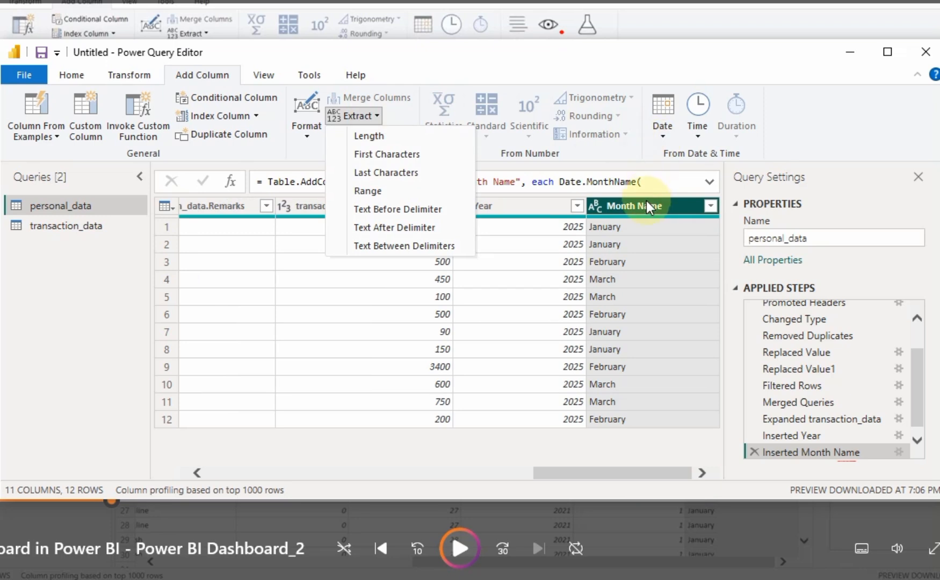
{"action": "left_click", "coordinate": [394, 137]}
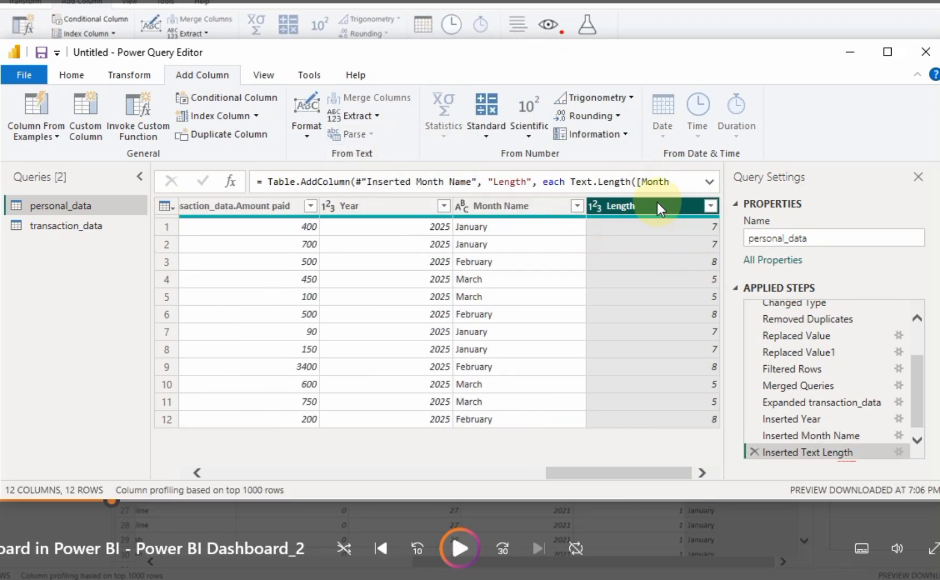
{"action": "left_click", "coordinate": [754, 452]}
{"action": "left_click", "coordinate": [639, 206]}
{"action": "left_click", "coordinate": [523, 205]}
{"action": "left_click", "coordinate": [610, 206]}
{"action": "left_click", "coordinate": [804, 2]}
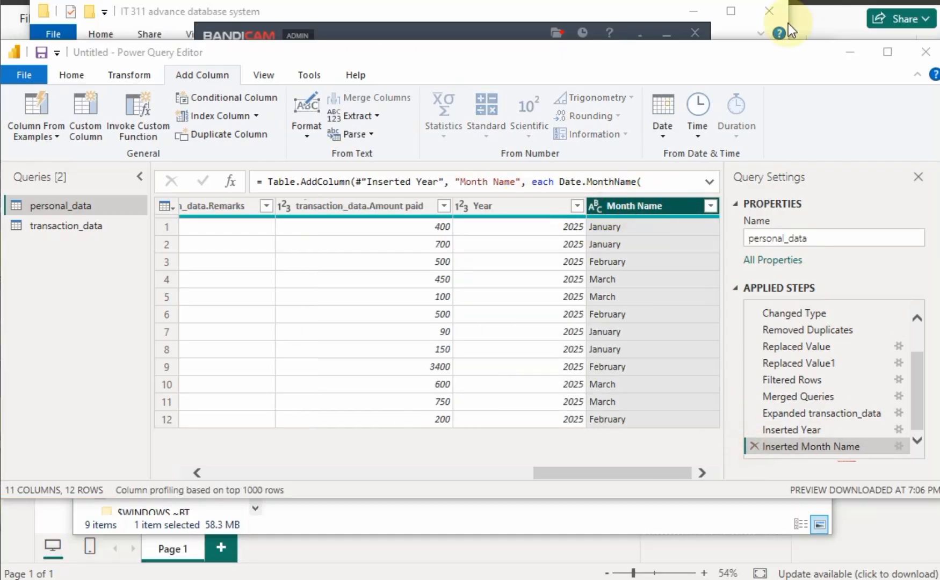
Shorten the values in the Month Name column itself to their first 3 characters
{"action": "left_click", "coordinate": [657, 206]}
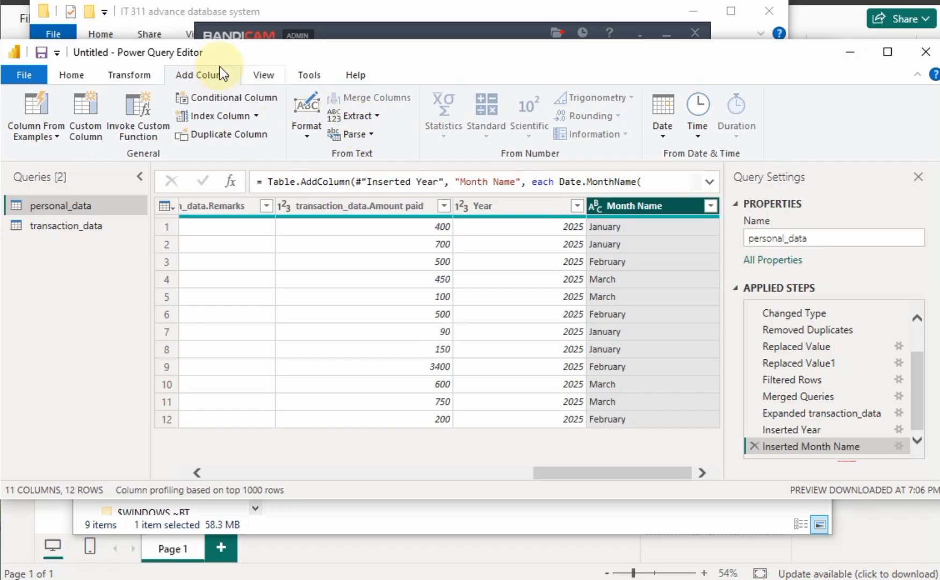
{"action": "left_click", "coordinate": [127, 74]}
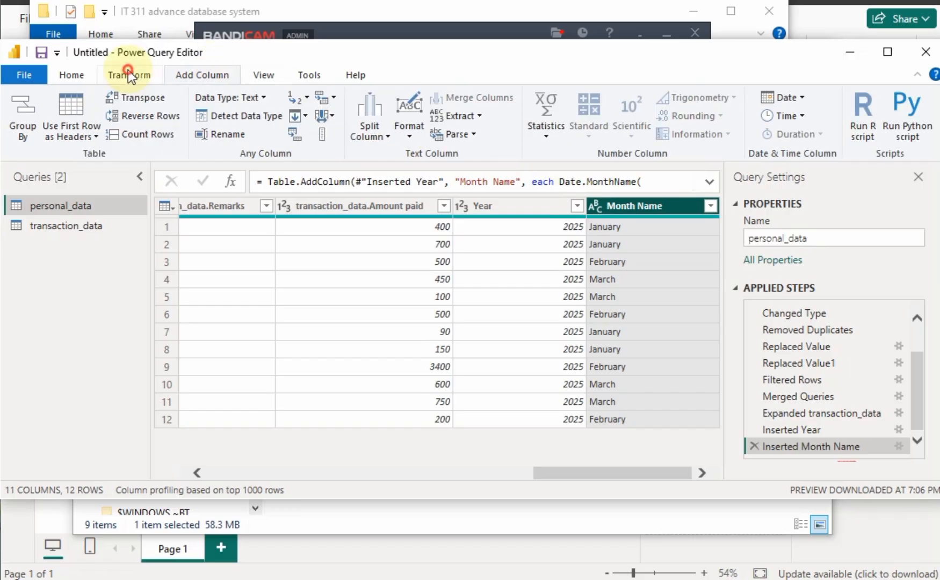
{"action": "left_click", "coordinate": [456, 117]}
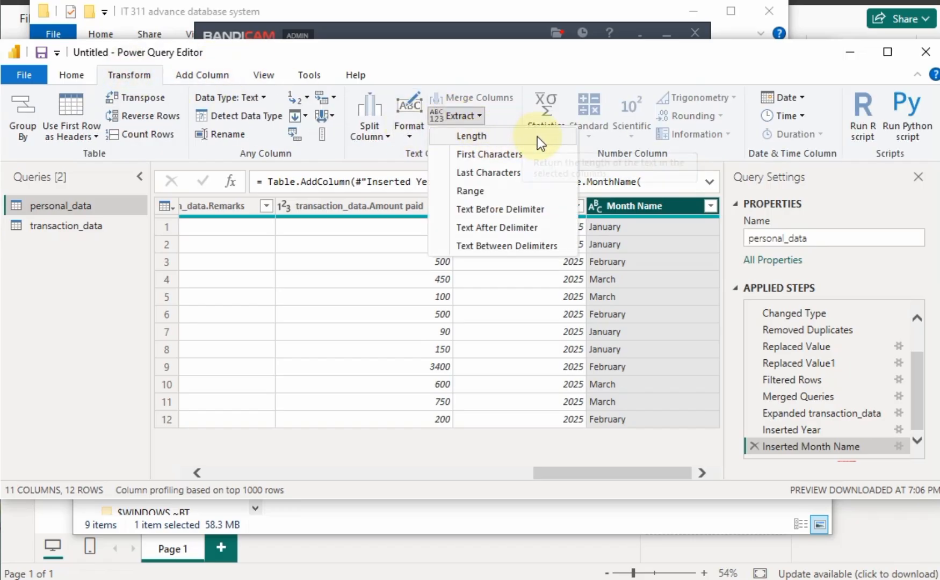
{"action": "left_click", "coordinate": [527, 154]}
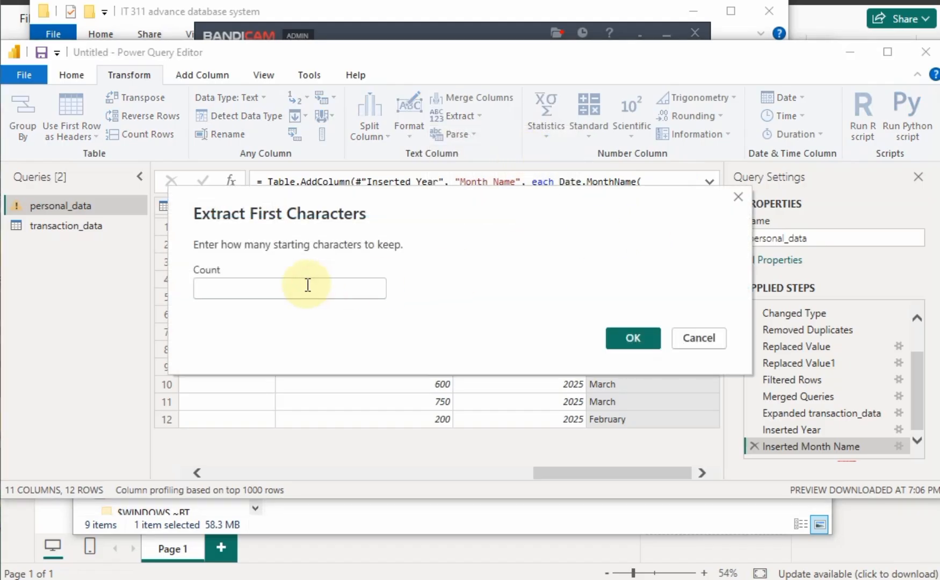
{"action": "left_click", "coordinate": [308, 285]}
{"action": "type", "text": "3"}
{"action": "left_click", "coordinate": [620, 341]}
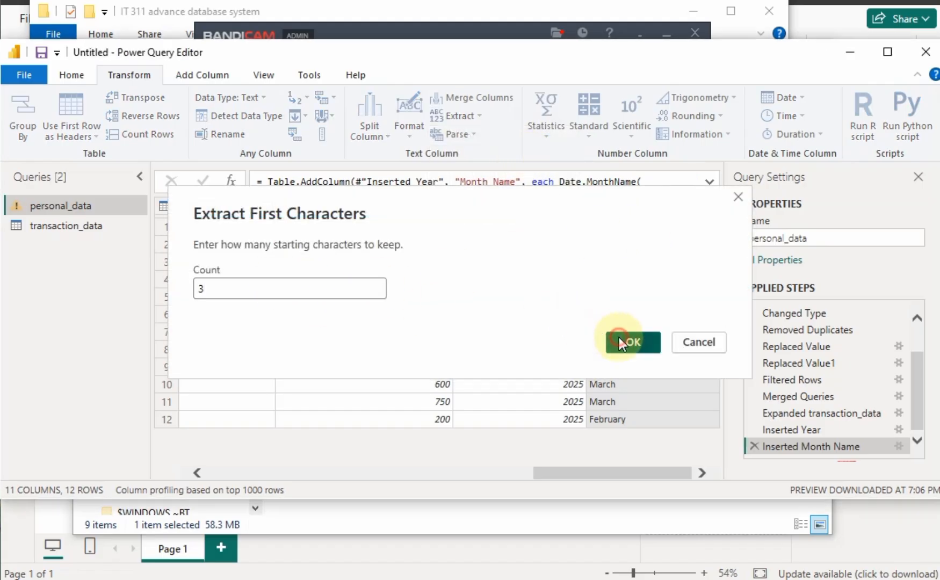
{"action": "left_click_drag", "start_coordinate": [634, 472], "coordinate": [676, 481]}
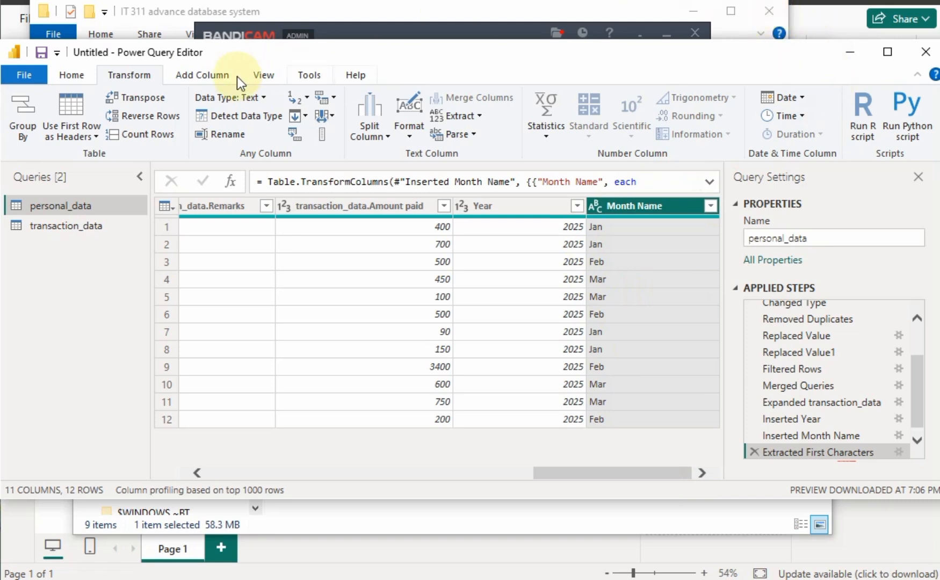
Start a custom column named TOTAL BALANCE in the personal_data query
{"action": "left_click", "coordinate": [206, 76]}
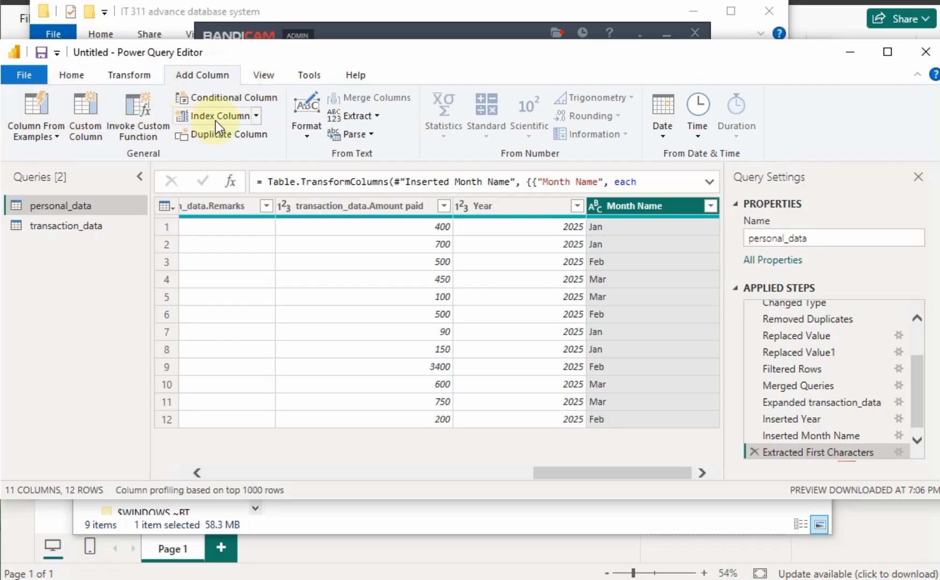
{"action": "left_click", "coordinate": [94, 110]}
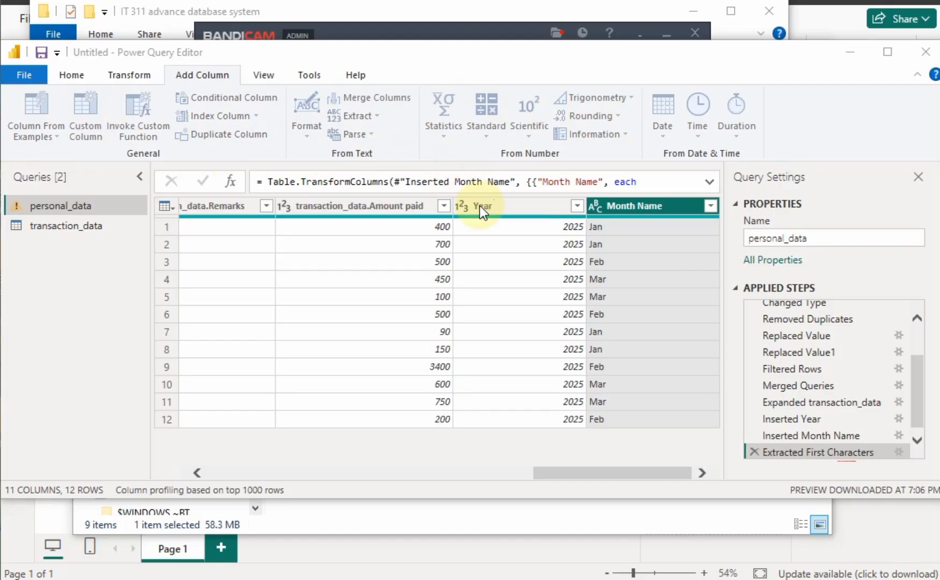
{"action": "left_click_drag", "start_coordinate": [348, 196], "coordinate": [185, 198]}
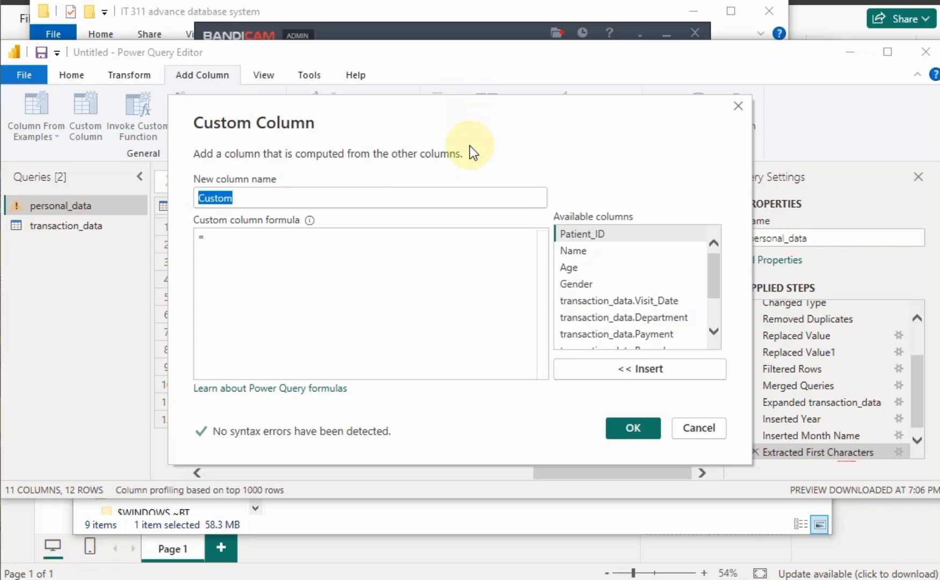
{"action": "type", "text": "TOTAL BALANCE"}
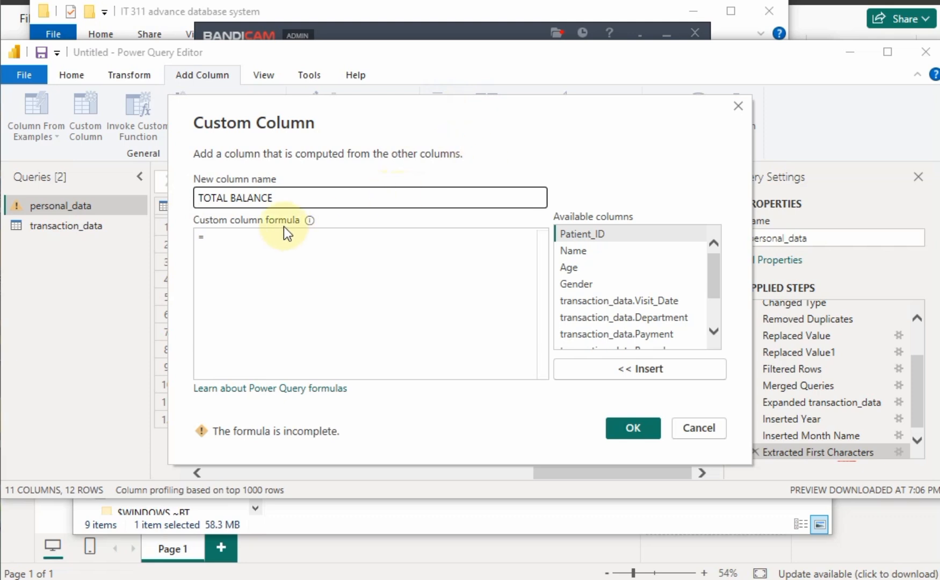
{"action": "left_click", "coordinate": [225, 236]}
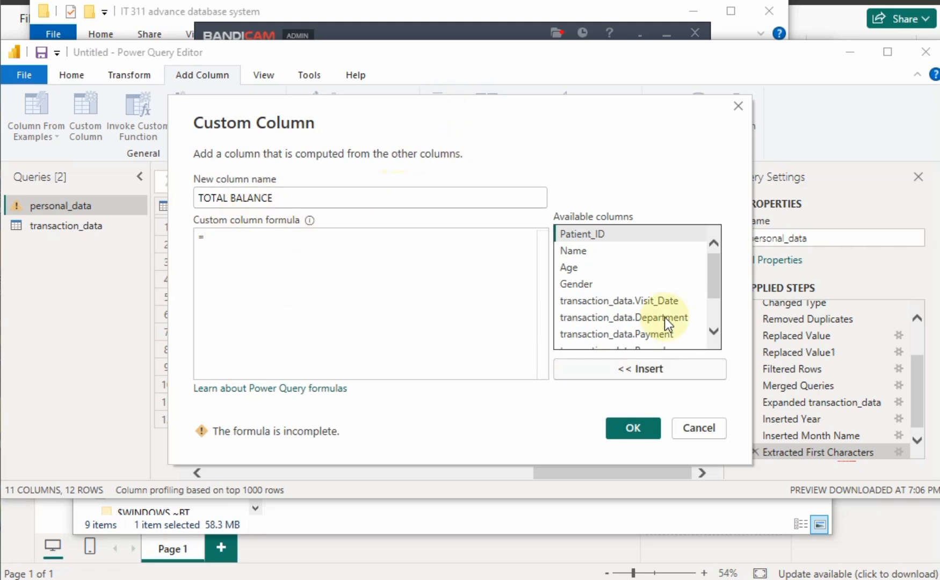
{"action": "scroll", "coordinate": [716, 281], "scroll_direction": "down", "scroll_amount": 2}
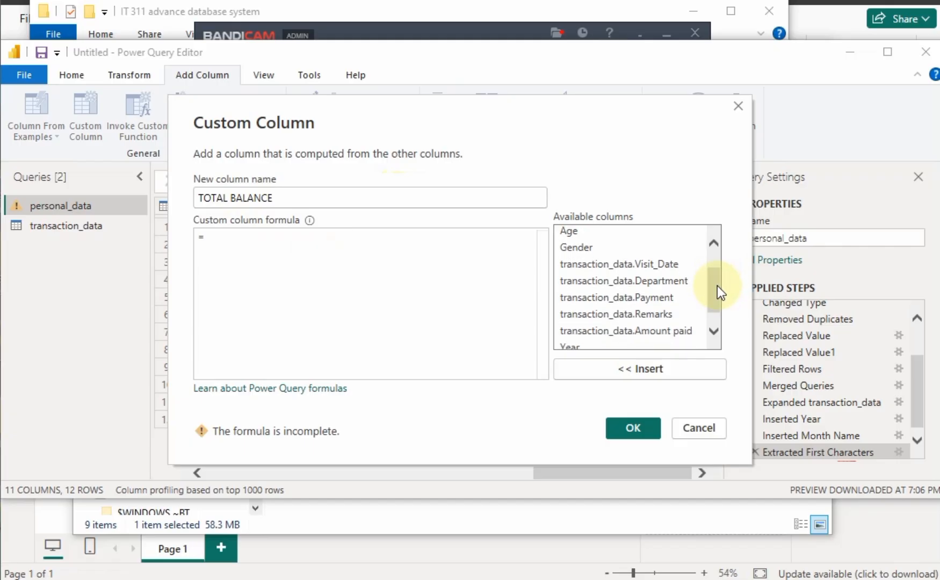
{"action": "left_click", "coordinate": [627, 297]}
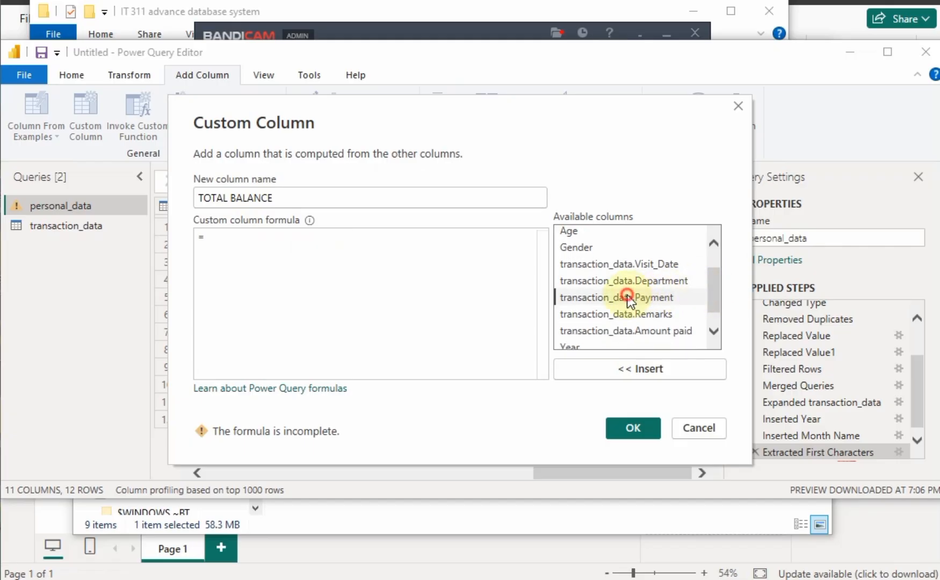
{"action": "left_click", "coordinate": [650, 369]}
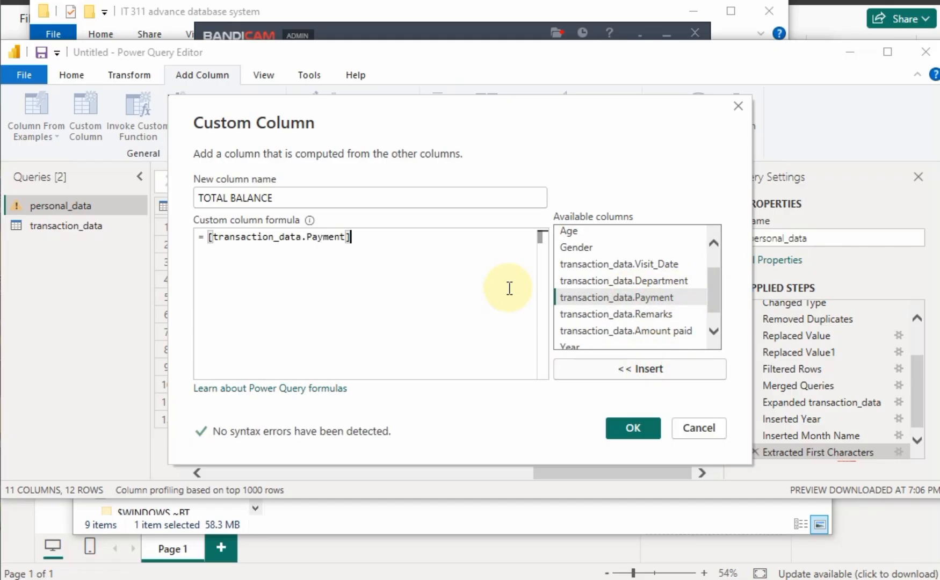
{"action": "triple_click", "coordinate": [398, 238]}
{"action": "type", "text": "-"}
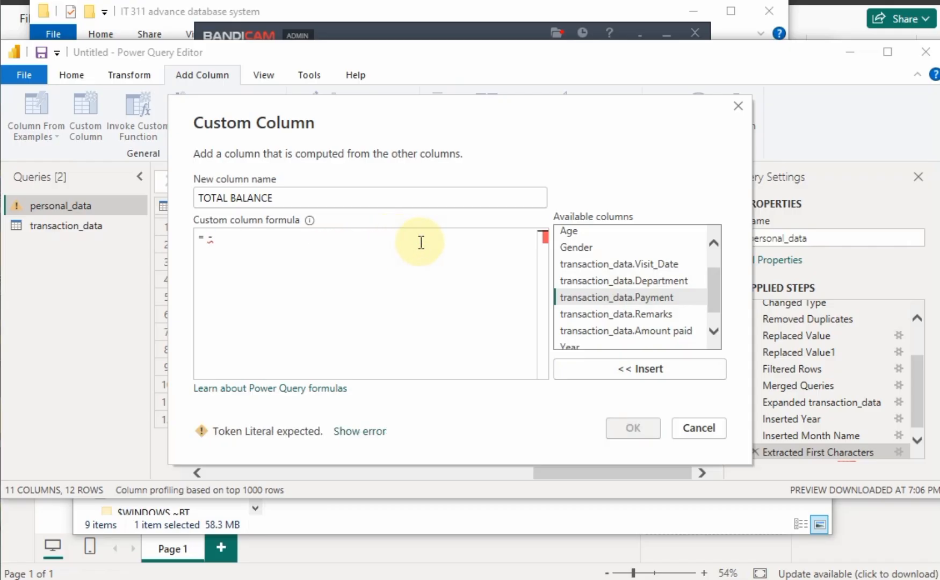
{"action": "key", "text": "BackSpace"}
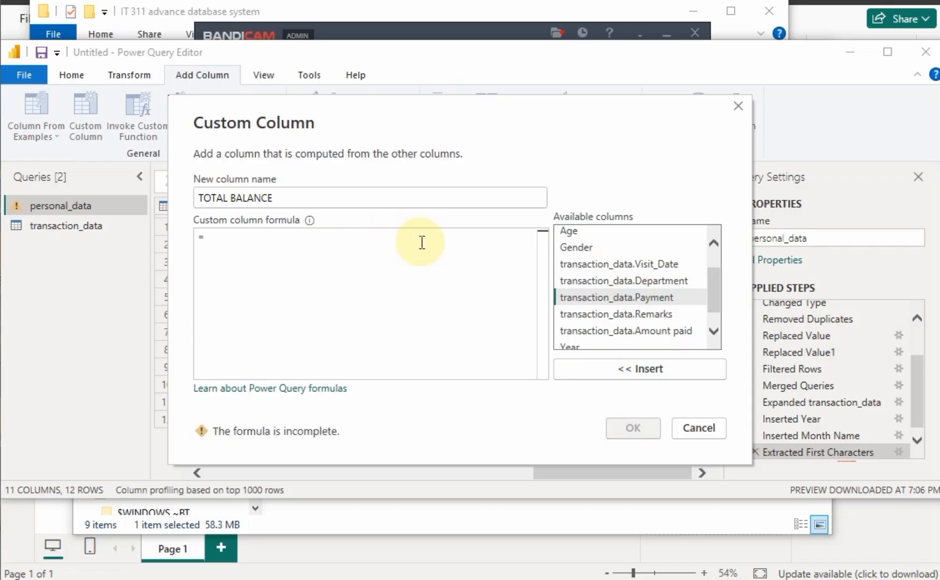
Define the TOTAL BALANCE formula as [transaction_data.Payment]-[transaction_data.Amount paid] and create the column
{"action": "left_click", "coordinate": [651, 299]}
{"action": "left_click", "coordinate": [650, 365]}
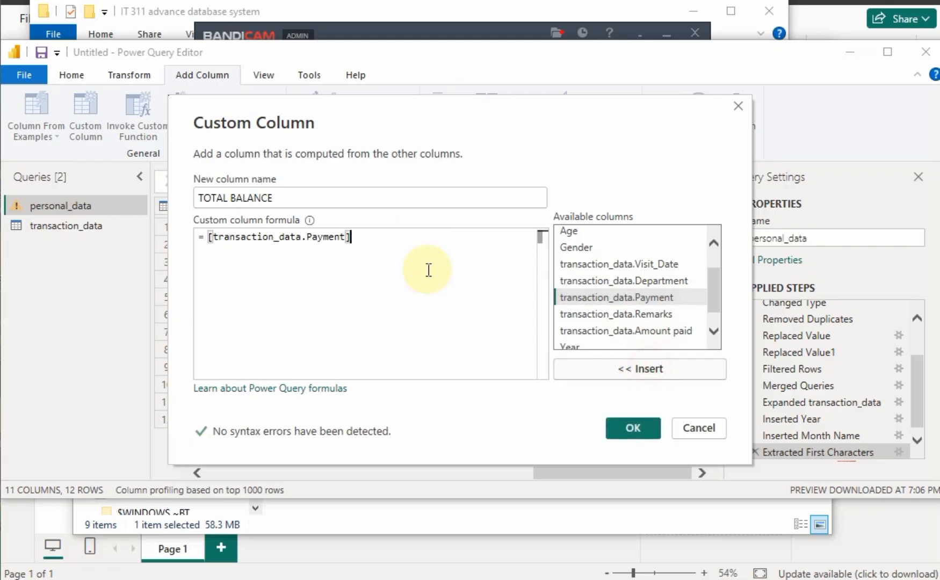
{"action": "type", "text": "-"}
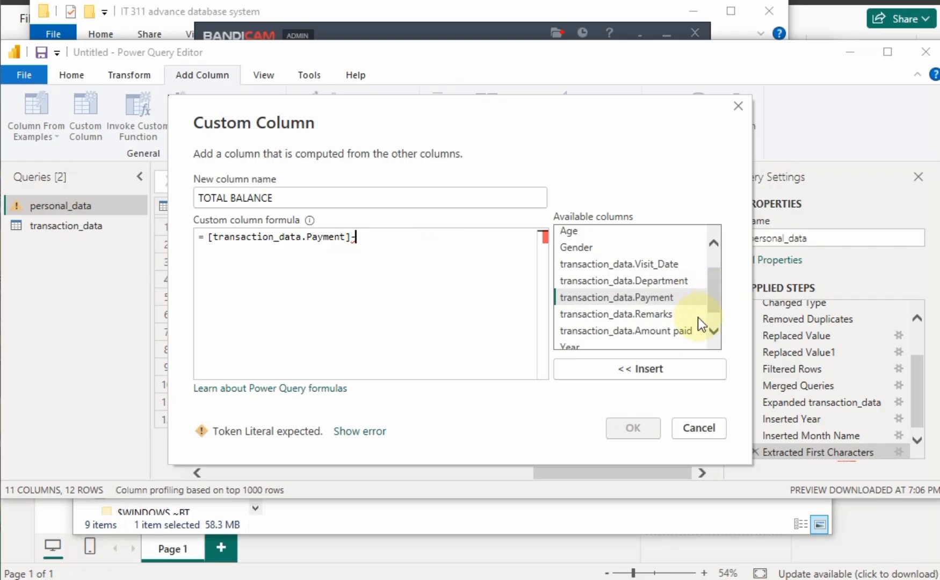
{"action": "left_click", "coordinate": [642, 334]}
{"action": "left_click", "coordinate": [641, 369]}
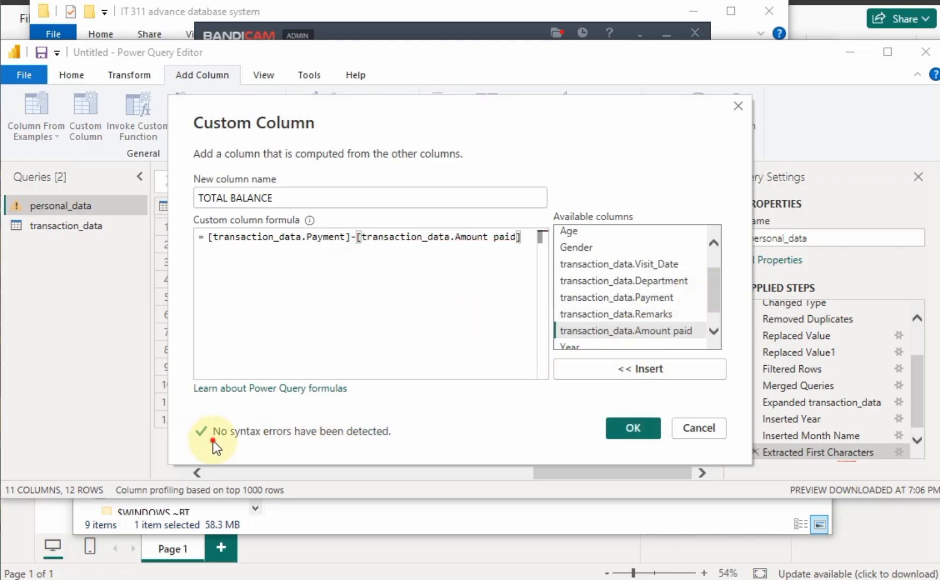
{"action": "left_click", "coordinate": [633, 428]}
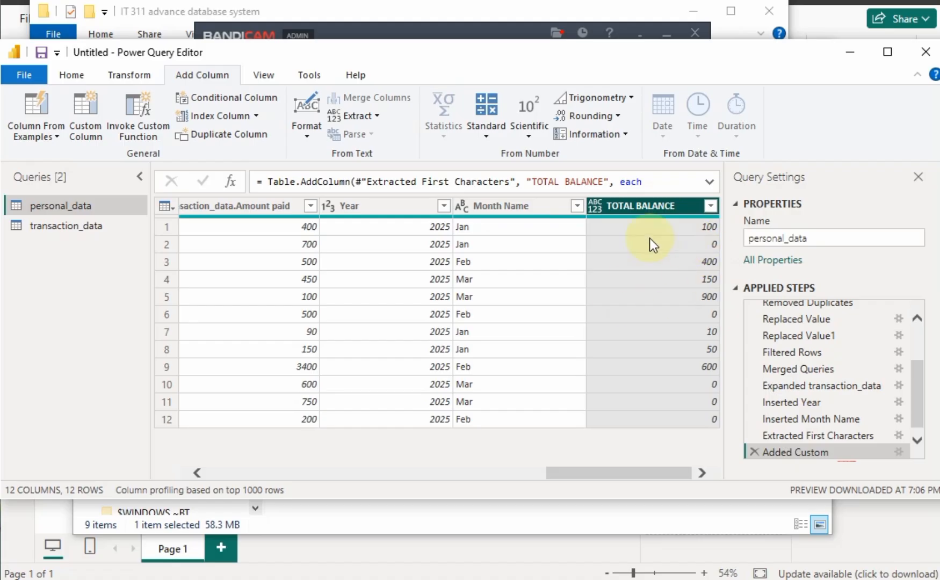
Apply the query changes and close the Power Query Editor to return to the report canvas
{"action": "left_click_drag", "start_coordinate": [636, 471], "coordinate": [703, 474]}
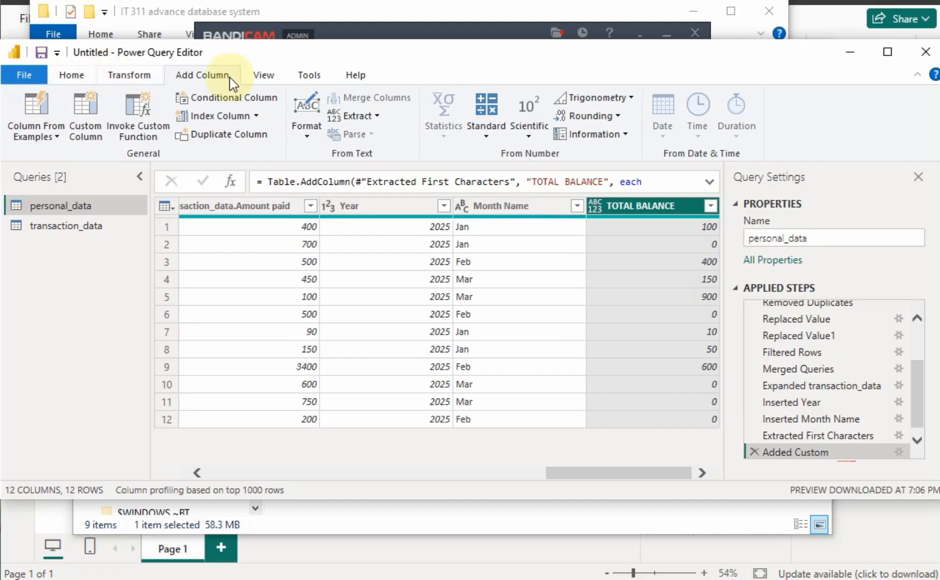
{"action": "left_click", "coordinate": [140, 73]}
{"action": "left_click", "coordinate": [78, 72]}
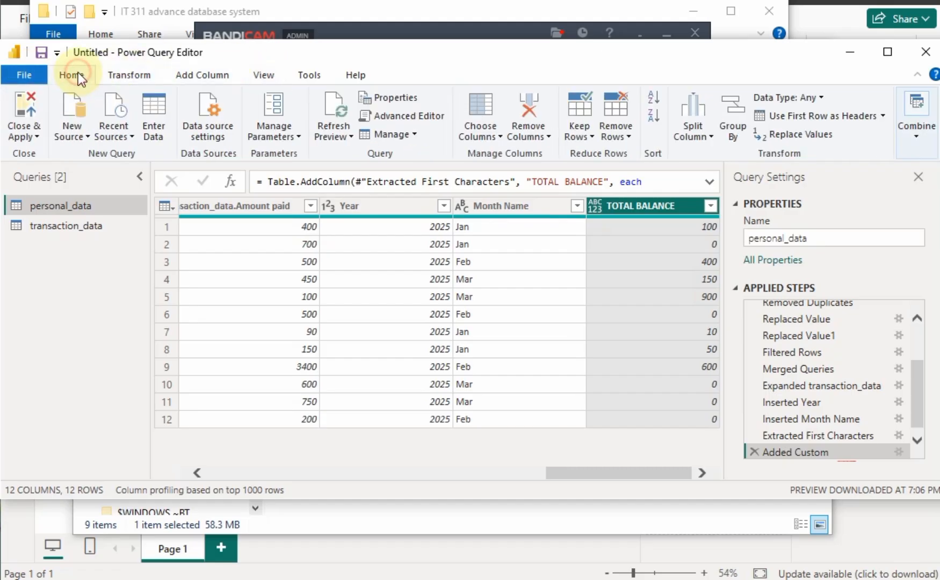
{"action": "left_click", "coordinate": [26, 106]}
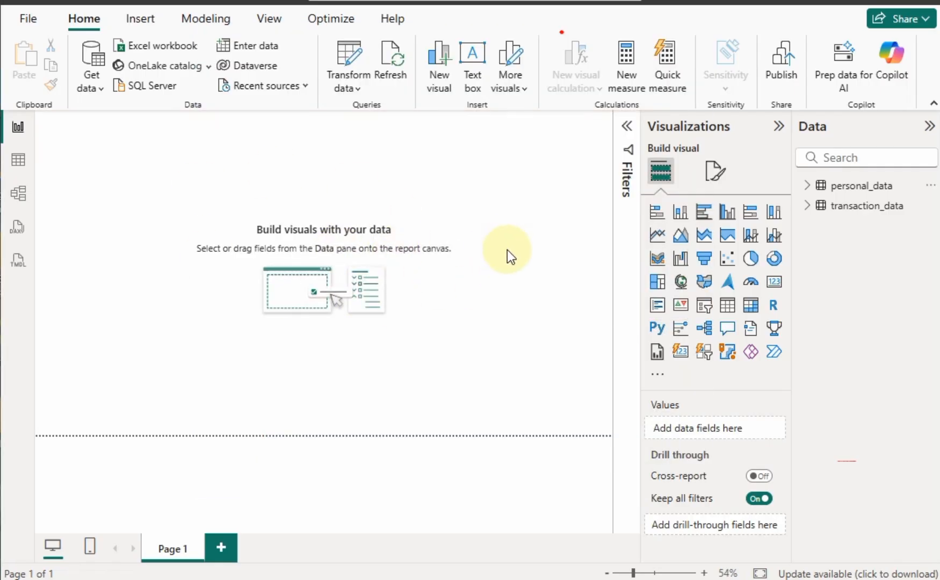
Expand personal_data to show its fields, and examine the fields of transaction_data before collapsing that table again
{"action": "left_click", "coordinate": [863, 188]}
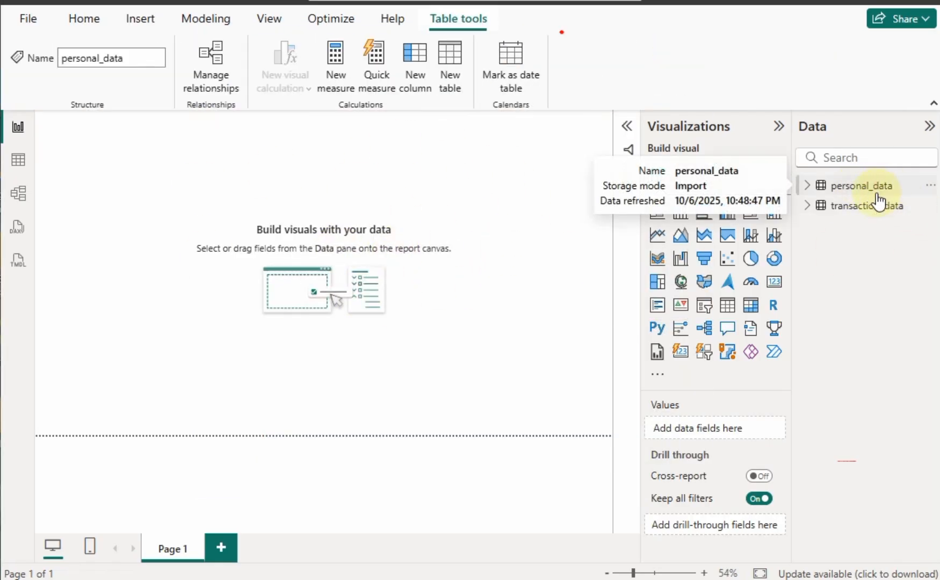
{"action": "left_click", "coordinate": [808, 187]}
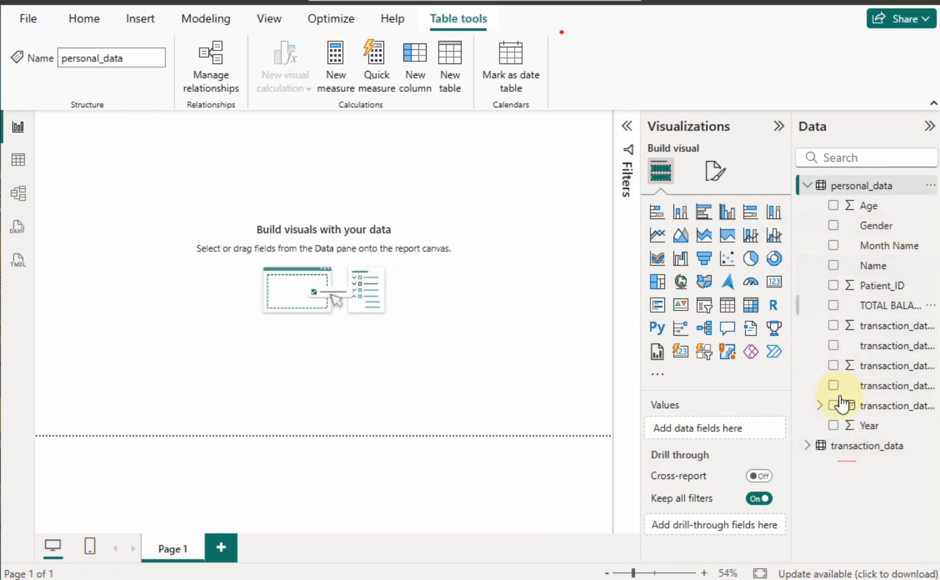
{"action": "left_click", "coordinate": [817, 451]}
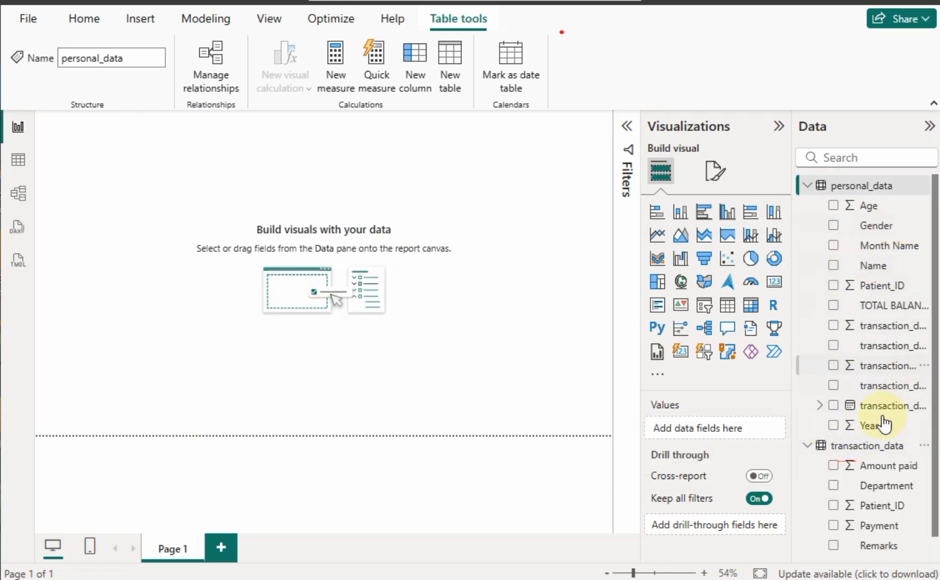
{"action": "scroll", "coordinate": [859, 462], "scroll_direction": "down", "scroll_amount": 1}
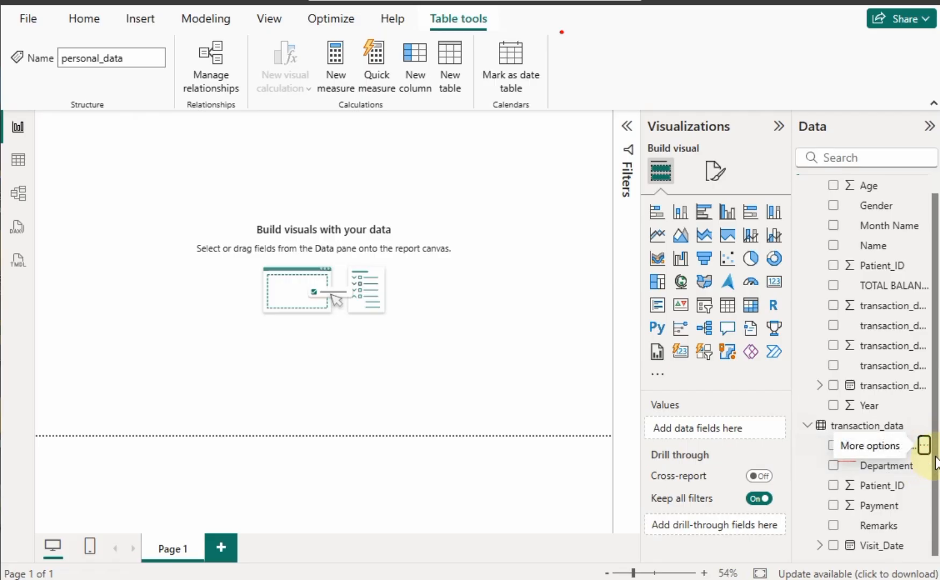
{"action": "scroll", "coordinate": [920, 451], "scroll_direction": "up", "scroll_amount": 1}
{"action": "left_click", "coordinate": [807, 445]}
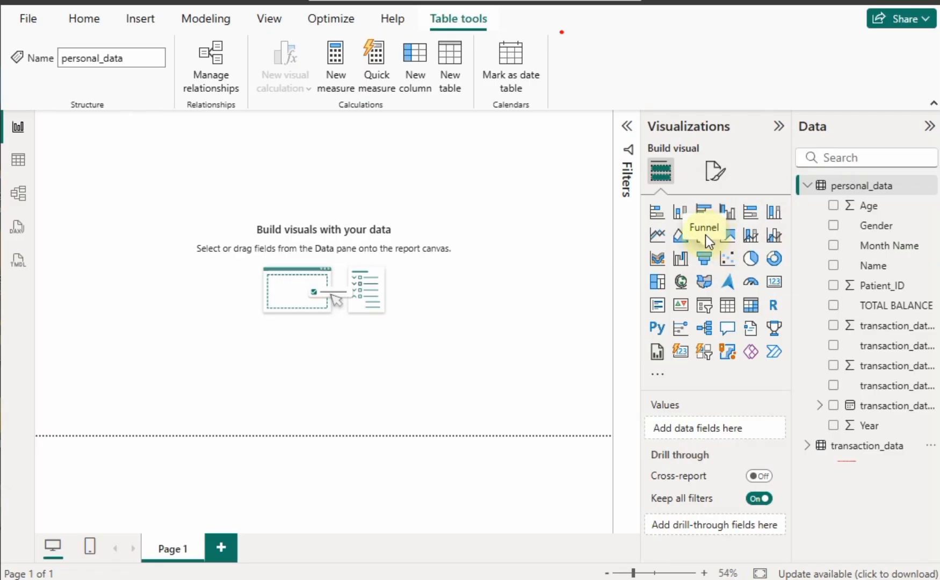
Add a slicer near the page's upper-left corner and fill it with the Name field from personal_data
{"action": "left_click", "coordinate": [710, 310]}
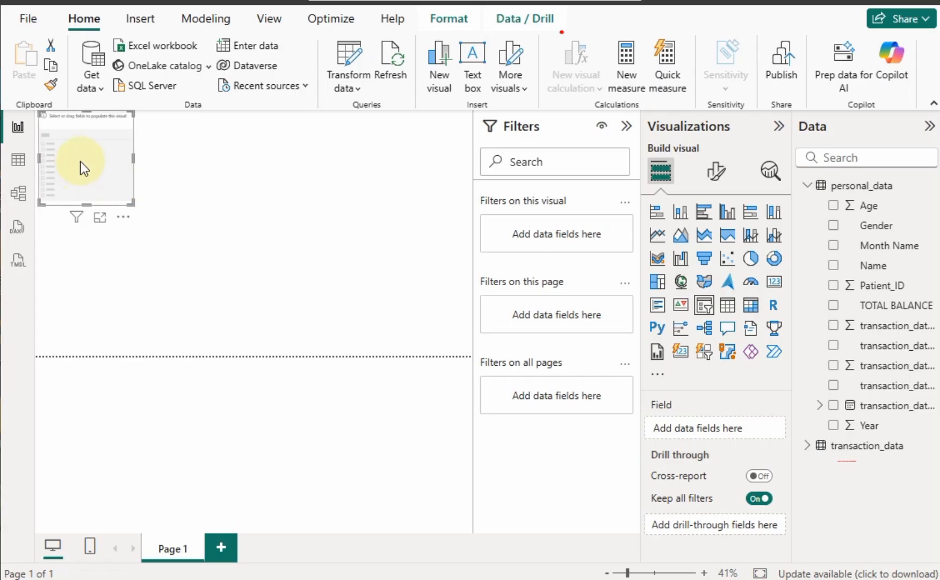
{"action": "left_click_drag", "start_coordinate": [83, 162], "coordinate": [92, 188]}
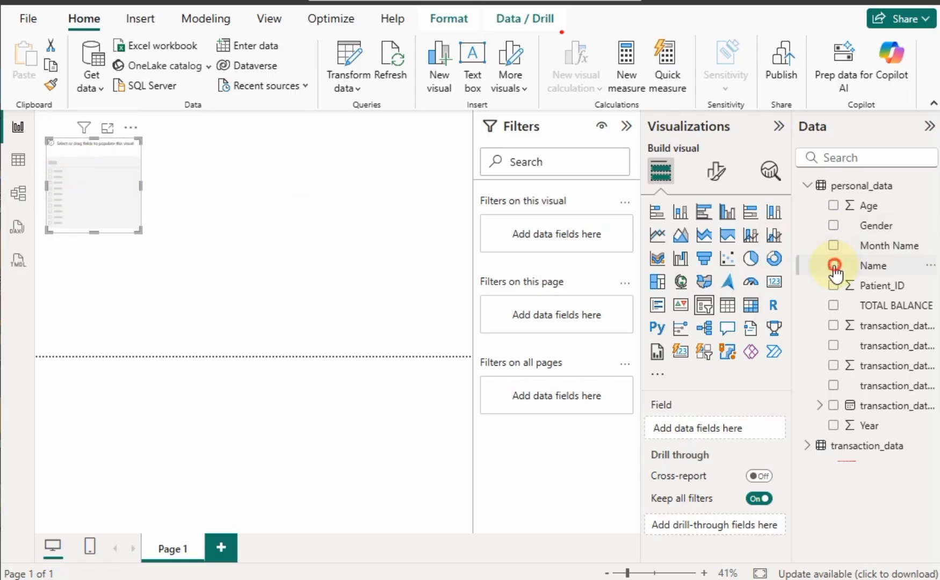
{"action": "left_click", "coordinate": [833, 265]}
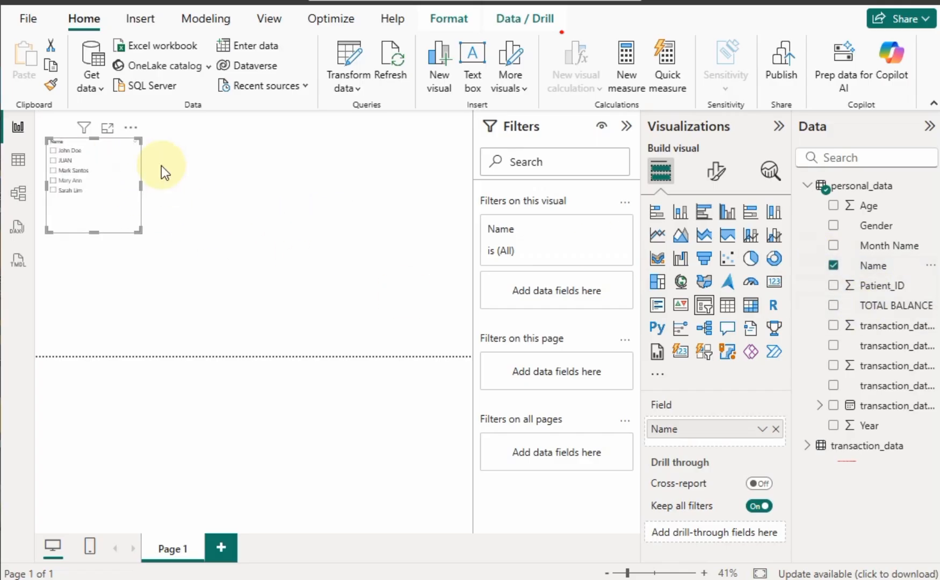
Resize the Name slicer so its frame is narrower and fits more closely around the list of names
{"action": "left_click_drag", "start_coordinate": [96, 230], "coordinate": [114, 206]}
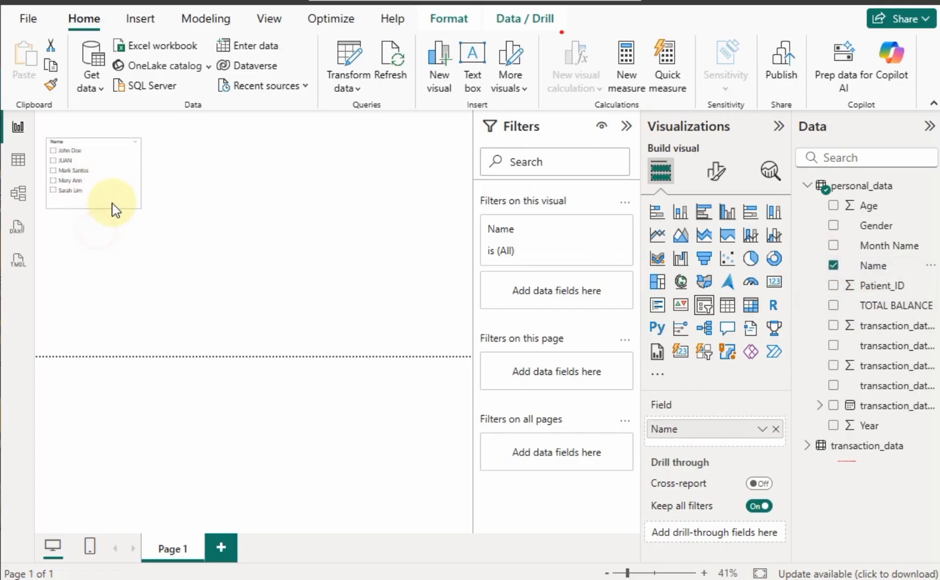
{"action": "left_click_drag", "start_coordinate": [141, 174], "coordinate": [79, 224]}
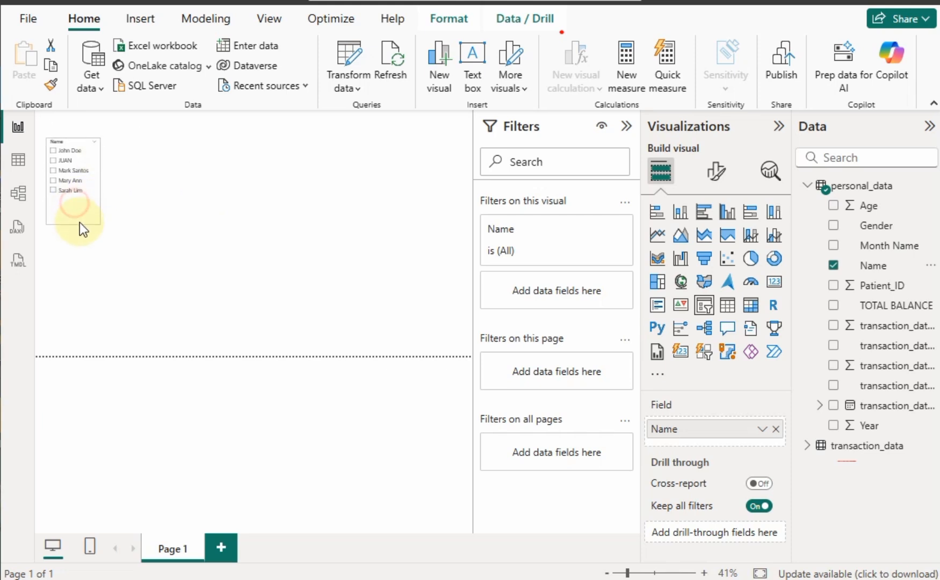
{"action": "left_click_drag", "start_coordinate": [100, 183], "coordinate": [114, 186]}
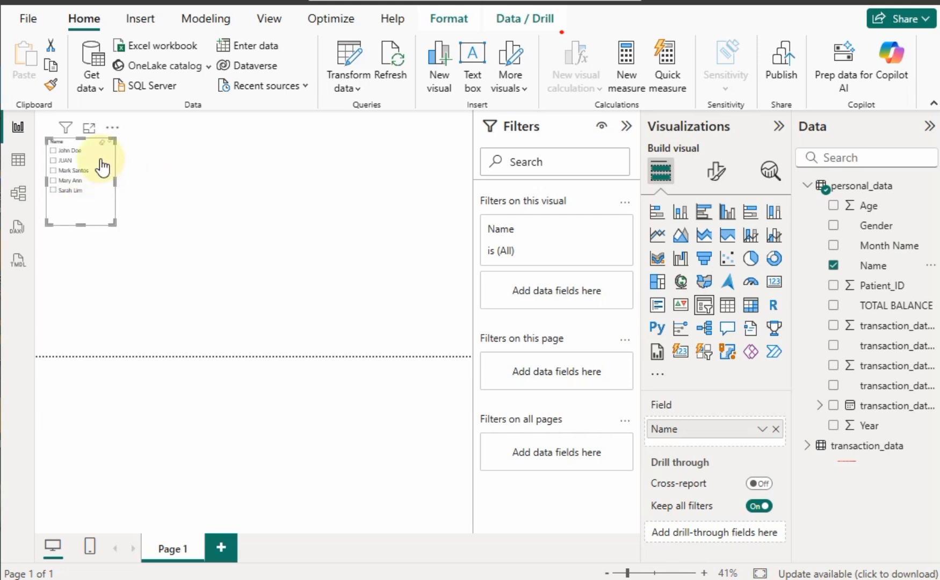
{"action": "left_click", "coordinate": [203, 167]}
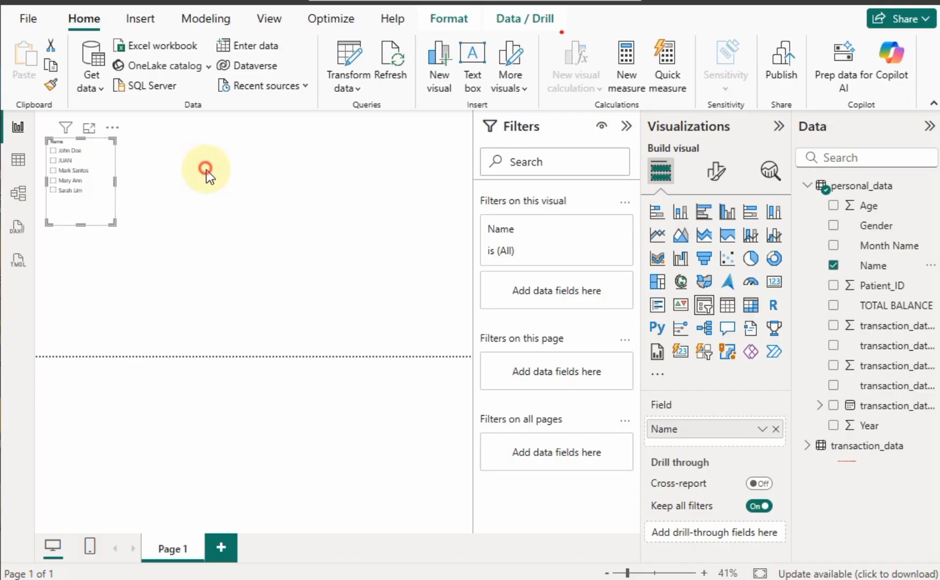
{"action": "left_click", "coordinate": [68, 171]}
{"action": "left_click", "coordinate": [73, 171]}
{"action": "left_click_drag", "start_coordinate": [115, 181], "coordinate": [127, 183]}
{"action": "left_click_drag", "start_coordinate": [88, 222], "coordinate": [88, 232]}
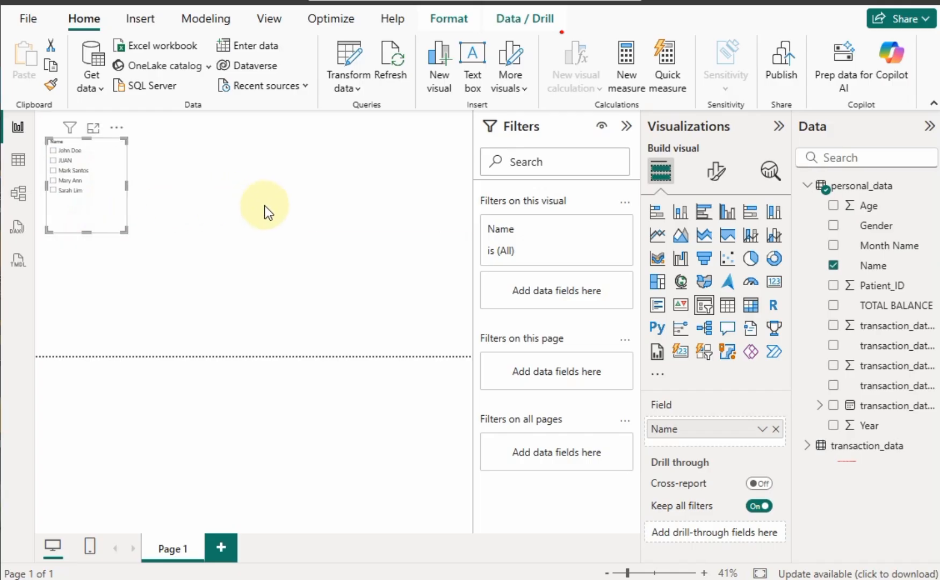
{"action": "left_click", "coordinate": [219, 177]}
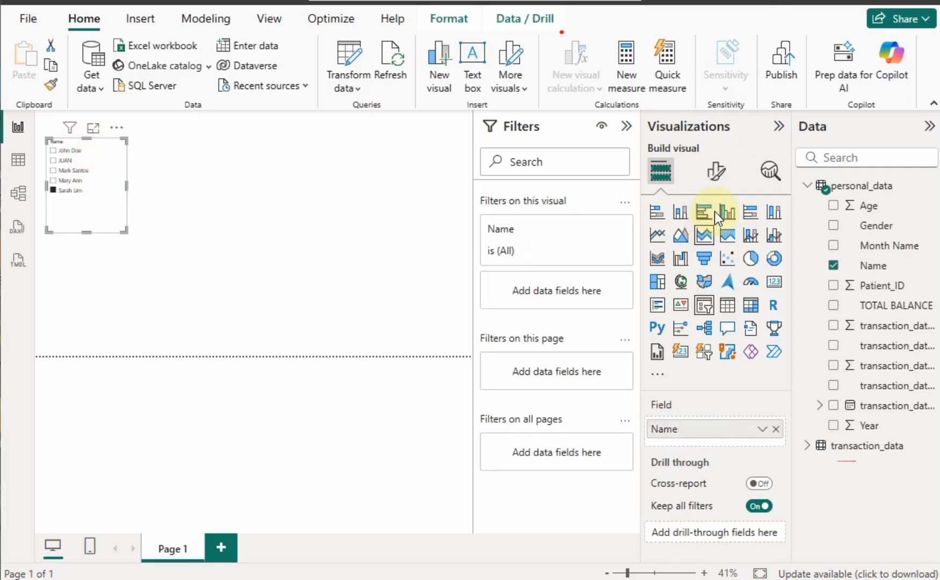
Turn on the Name slicer's background and set its colour to a light grey from the white theme shades
{"action": "left_click", "coordinate": [715, 172]}
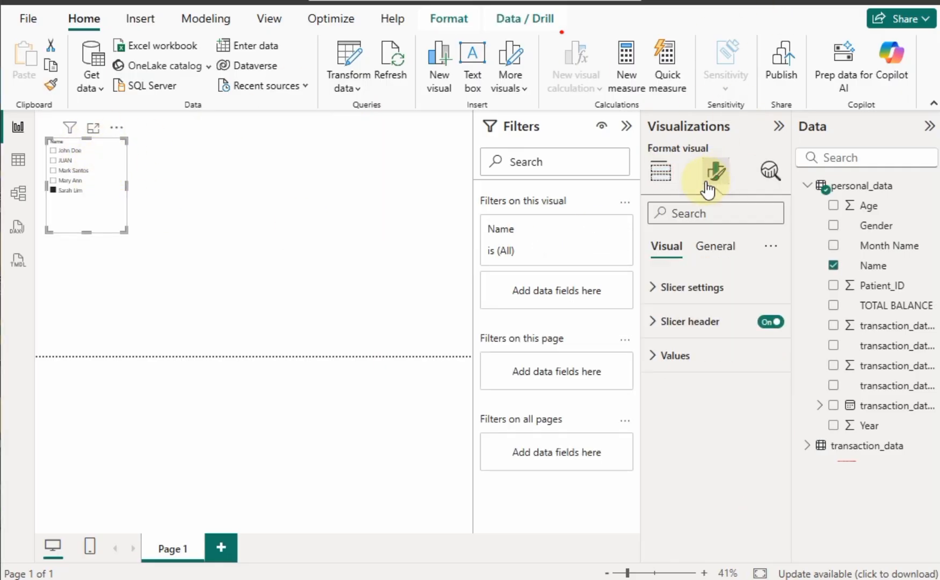
{"action": "left_click", "coordinate": [708, 247]}
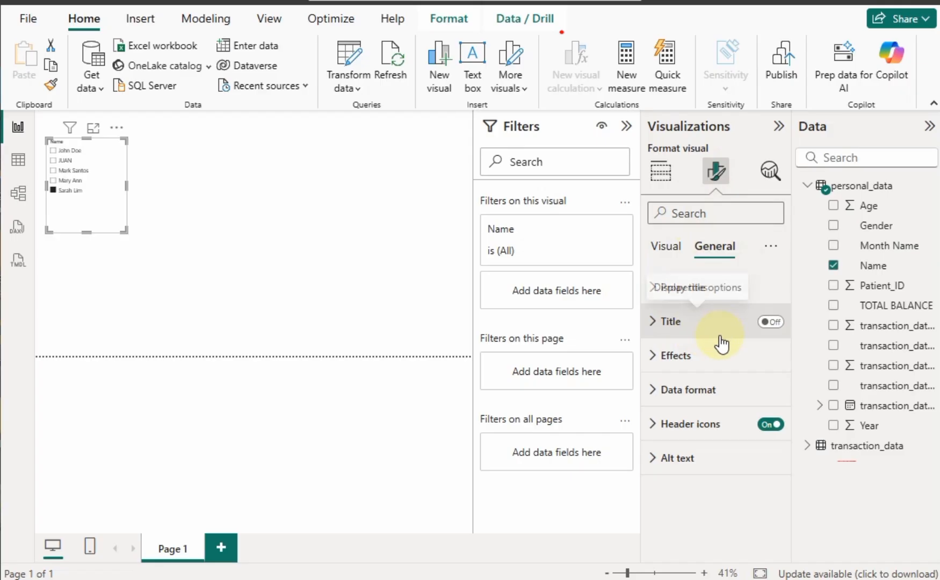
{"action": "left_click", "coordinate": [657, 360]}
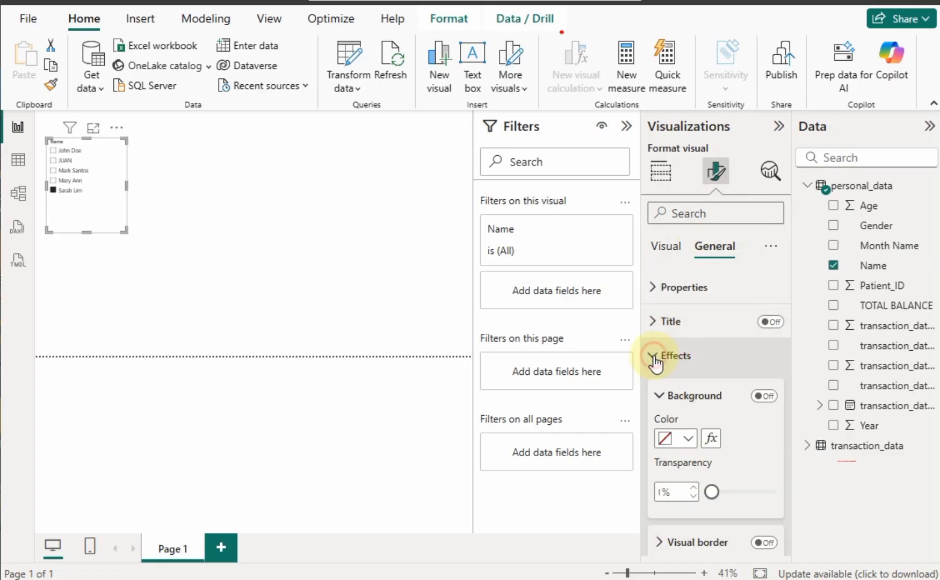
{"action": "left_click_drag", "start_coordinate": [788, 359], "coordinate": [787, 373]}
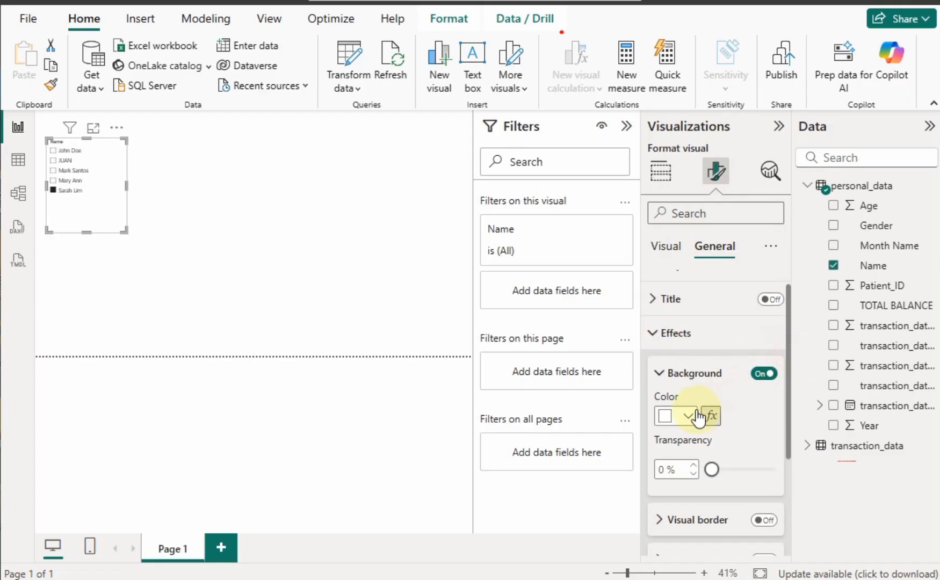
{"action": "left_click", "coordinate": [687, 416]}
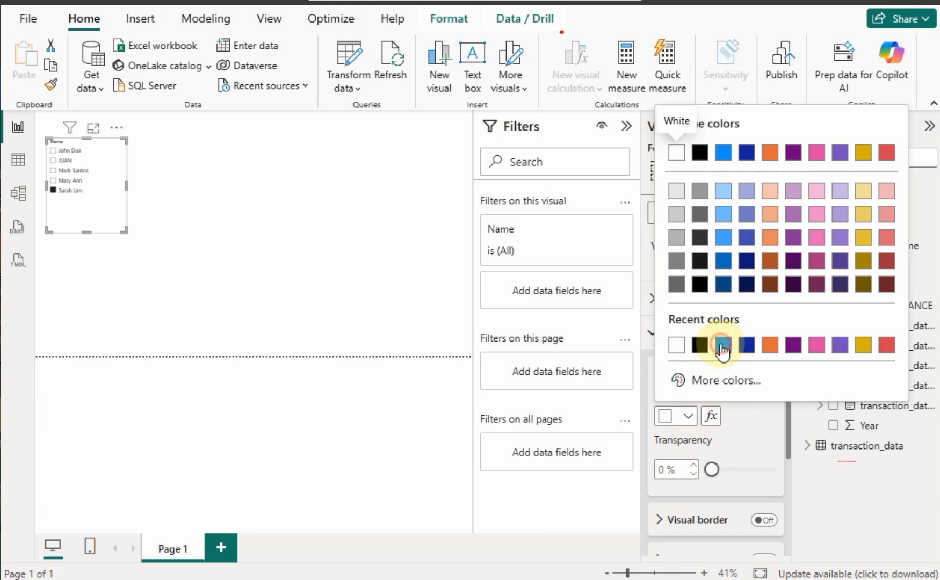
{"action": "left_click", "coordinate": [722, 345]}
{"action": "left_click", "coordinate": [688, 415]}
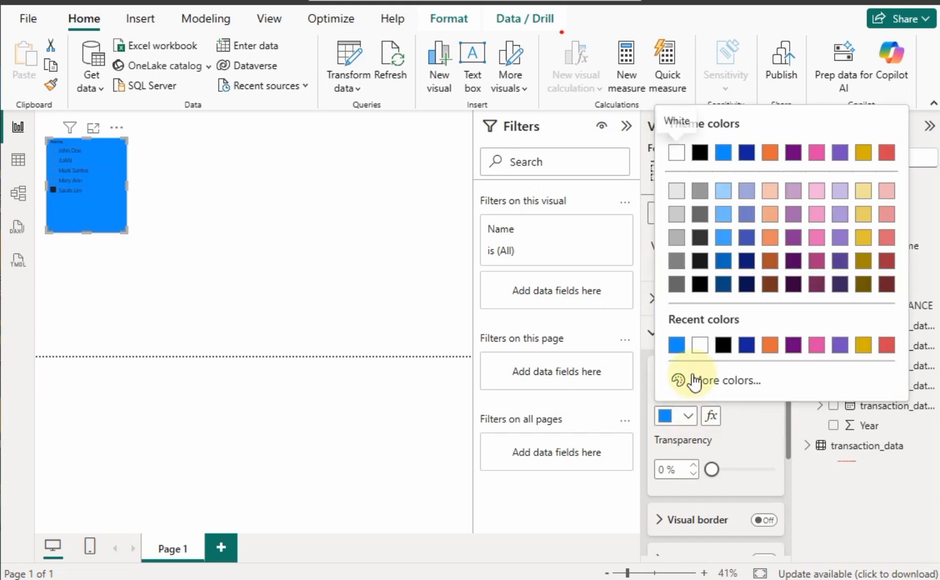
{"action": "left_click", "coordinate": [676, 213]}
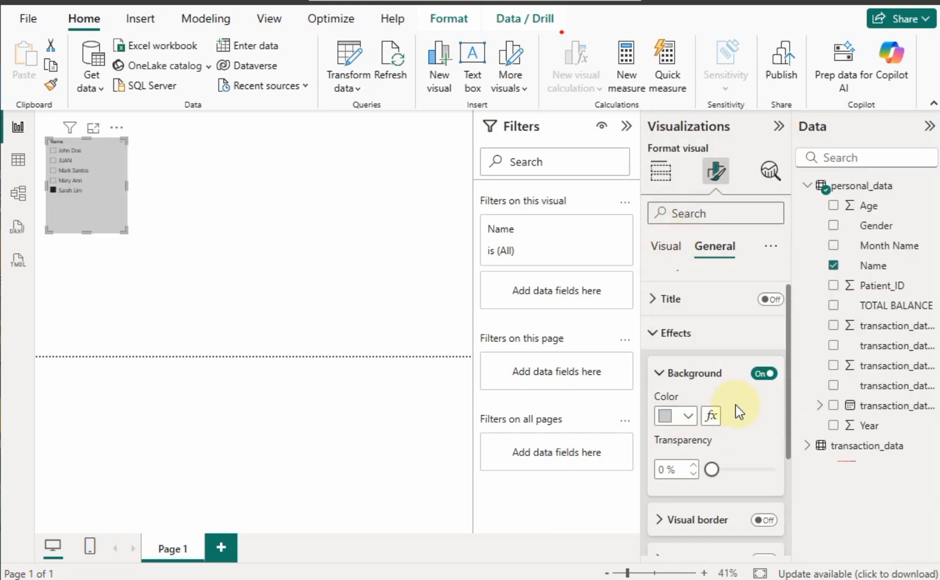
Turn on the Name slicer's visual border and select the fourth patient in its list
{"action": "left_click_drag", "start_coordinate": [788, 355], "coordinate": [787, 399]}
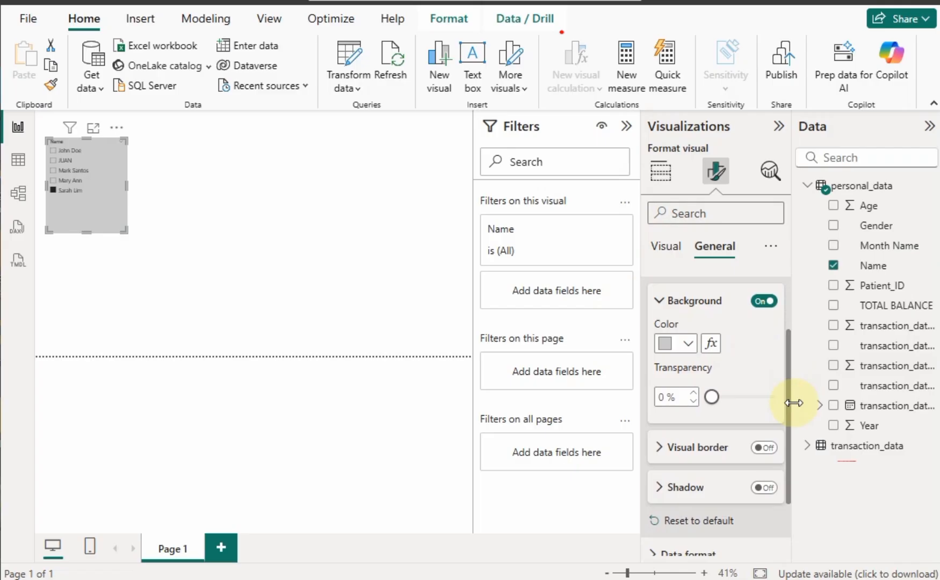
{"action": "left_click", "coordinate": [687, 449]}
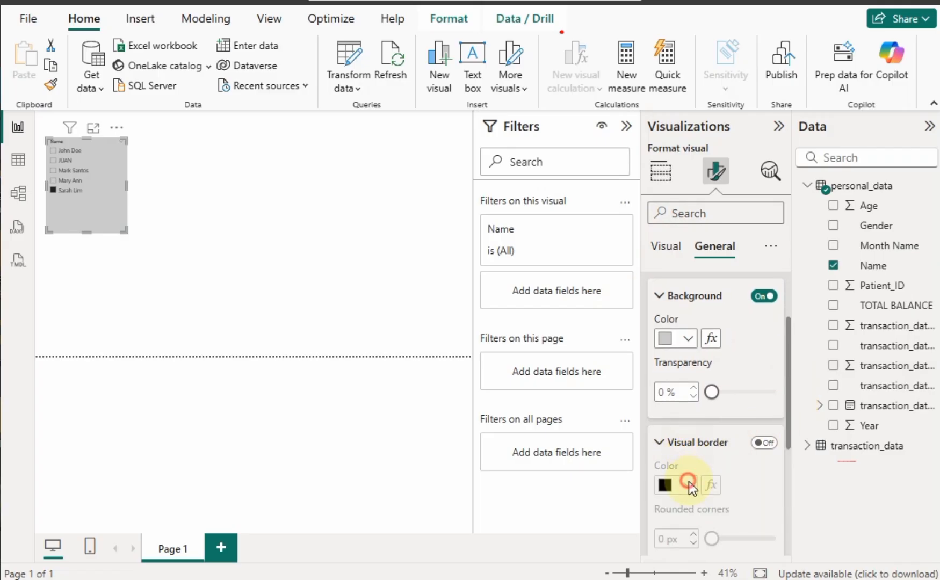
{"action": "left_click", "coordinate": [758, 443]}
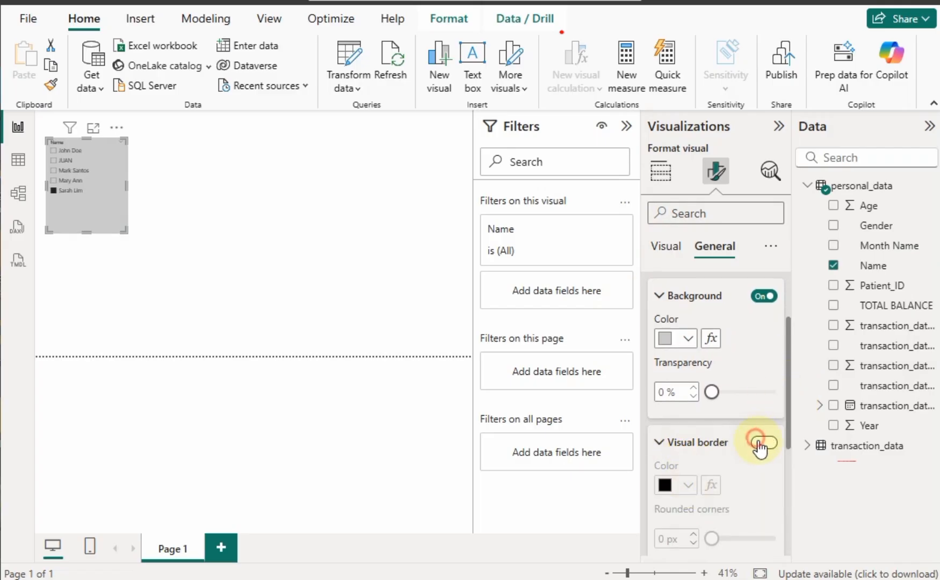
{"action": "left_click_drag", "start_coordinate": [790, 398], "coordinate": [783, 440]}
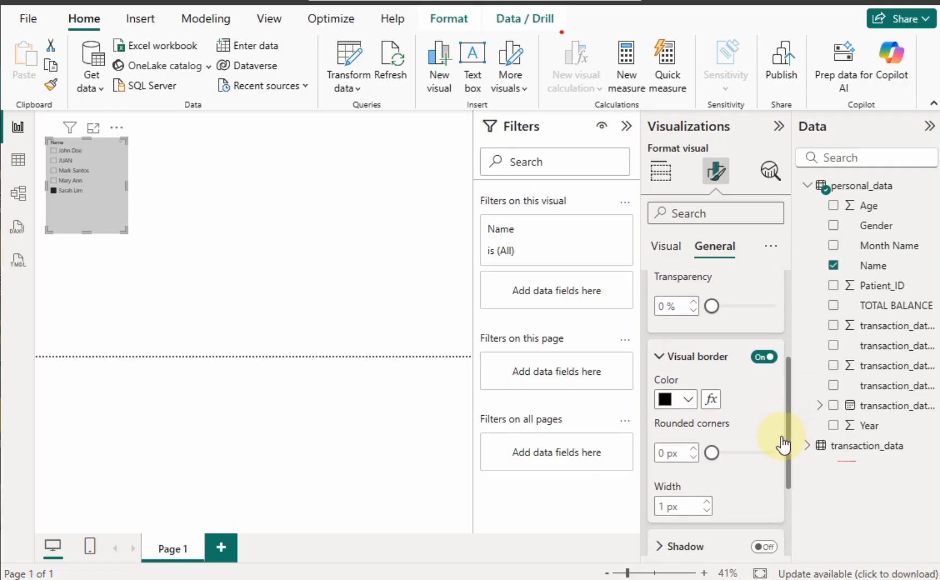
{"action": "left_click", "coordinate": [204, 206]}
{"action": "left_click", "coordinate": [321, 212]}
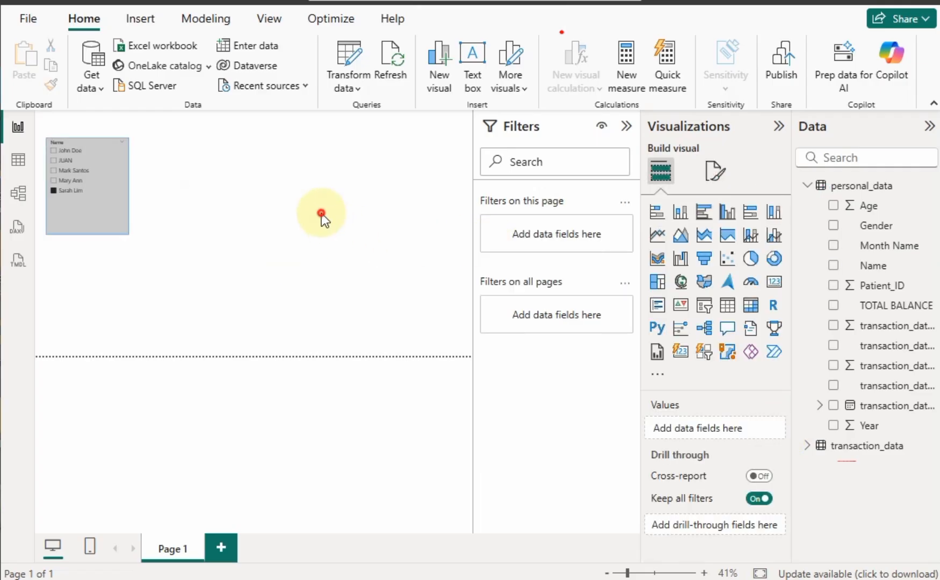
{"action": "left_click", "coordinate": [68, 182]}
{"action": "left_click", "coordinate": [280, 216]}
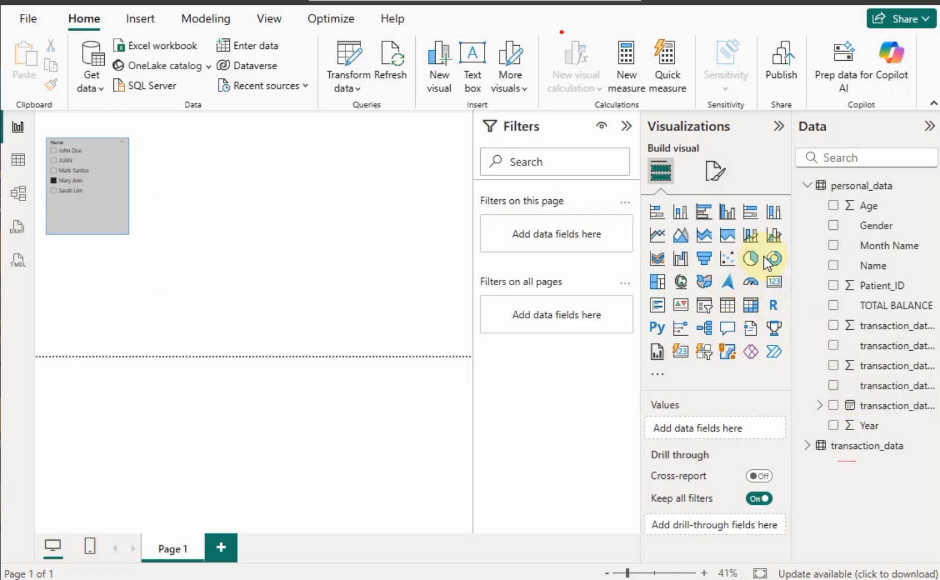
Add a card visual beyond the slicer, in the upper part of the page, and fill it with transaction_data.Payment
{"action": "left_click", "coordinate": [773, 283]}
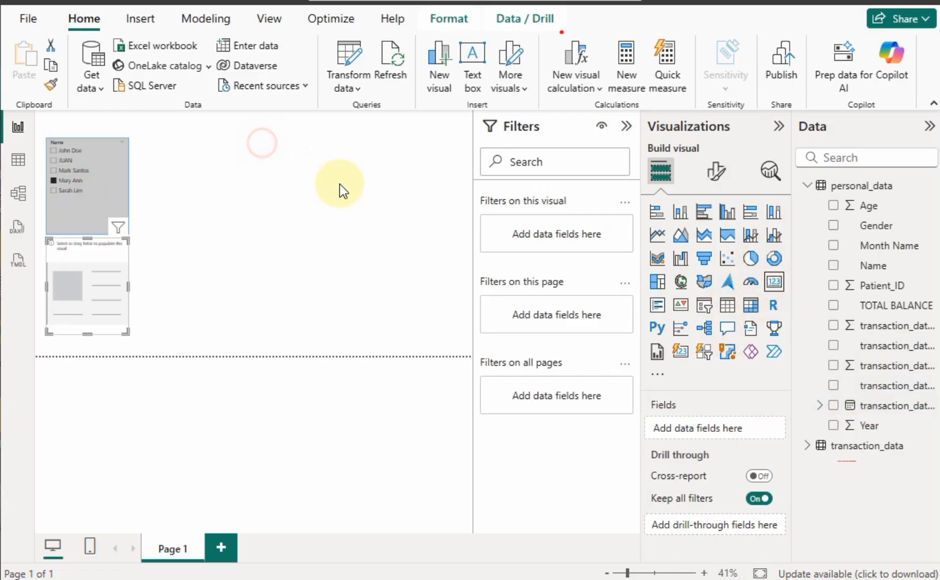
{"action": "left_click_drag", "start_coordinate": [366, 232], "coordinate": [306, 189]}
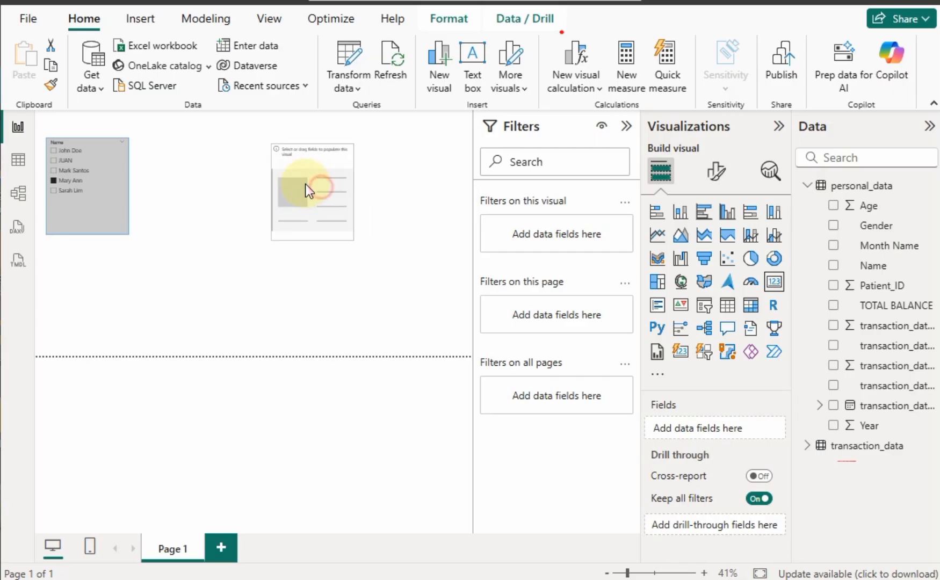
{"action": "left_click", "coordinate": [833, 426]}
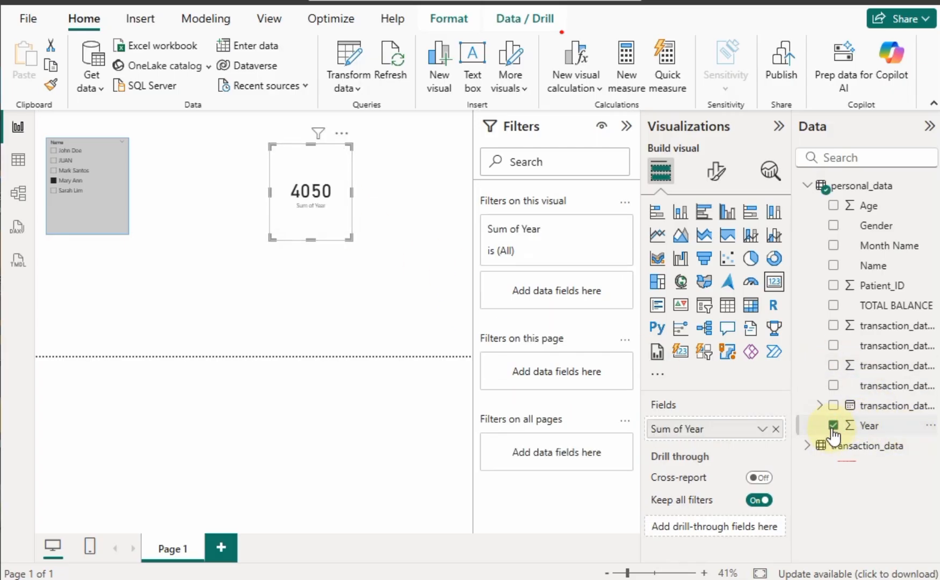
{"action": "left_click", "coordinate": [833, 427]}
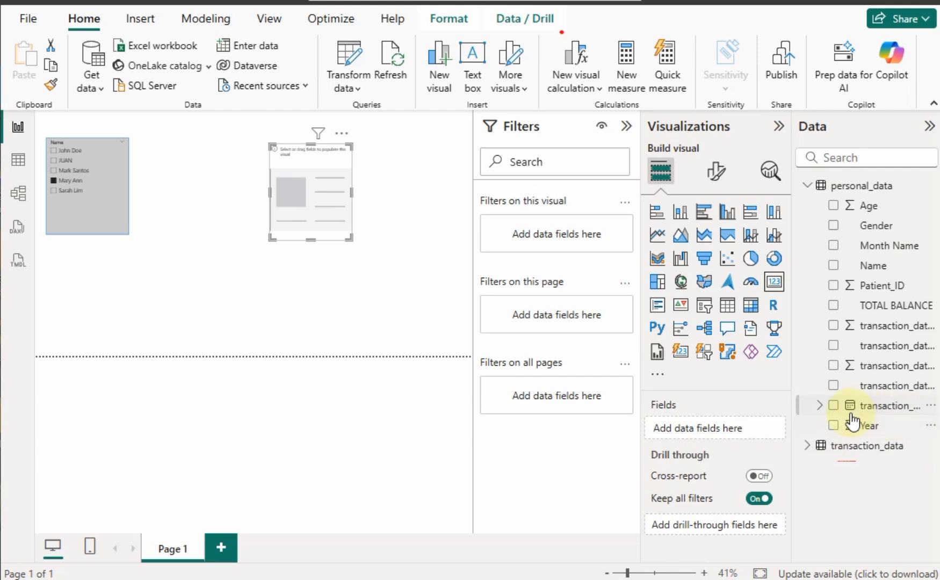
{"action": "left_click_drag", "start_coordinate": [794, 304], "coordinate": [704, 302]}
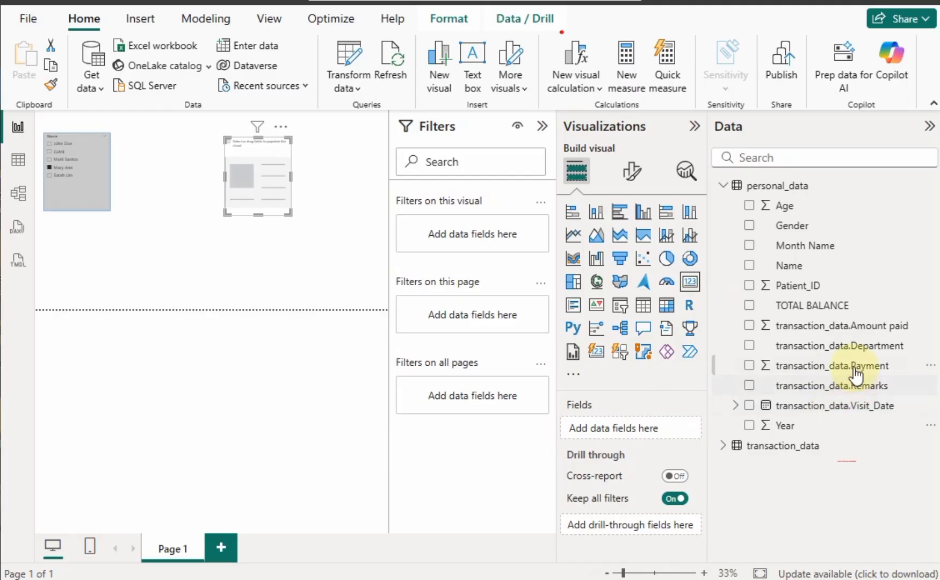
{"action": "left_click", "coordinate": [749, 366]}
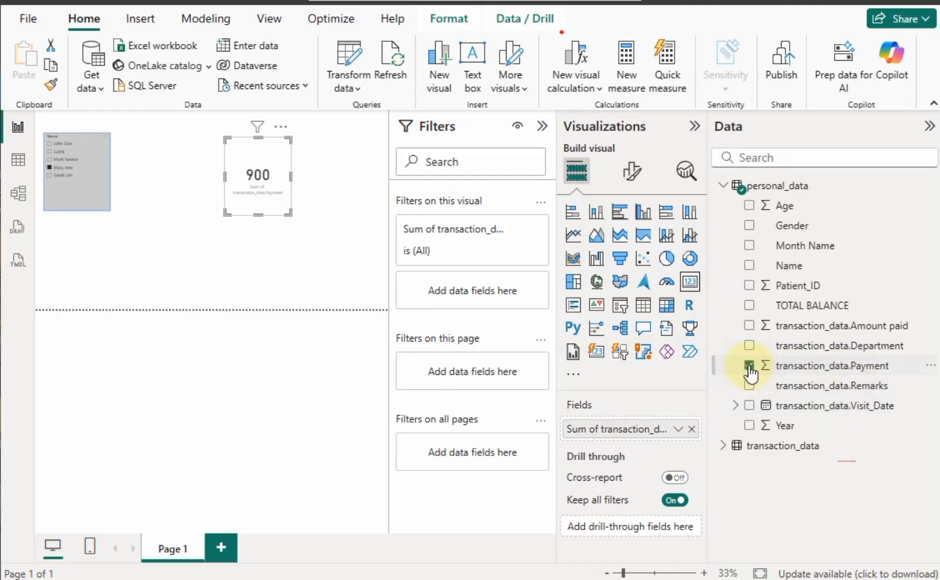
Enlarge the Payment card and move it closer to the page's upper edge
{"action": "left_click_drag", "start_coordinate": [255, 181], "coordinate": [277, 164]}
{"action": "right_click", "coordinate": [223, 175]}
{"action": "left_click", "coordinate": [157, 221]}
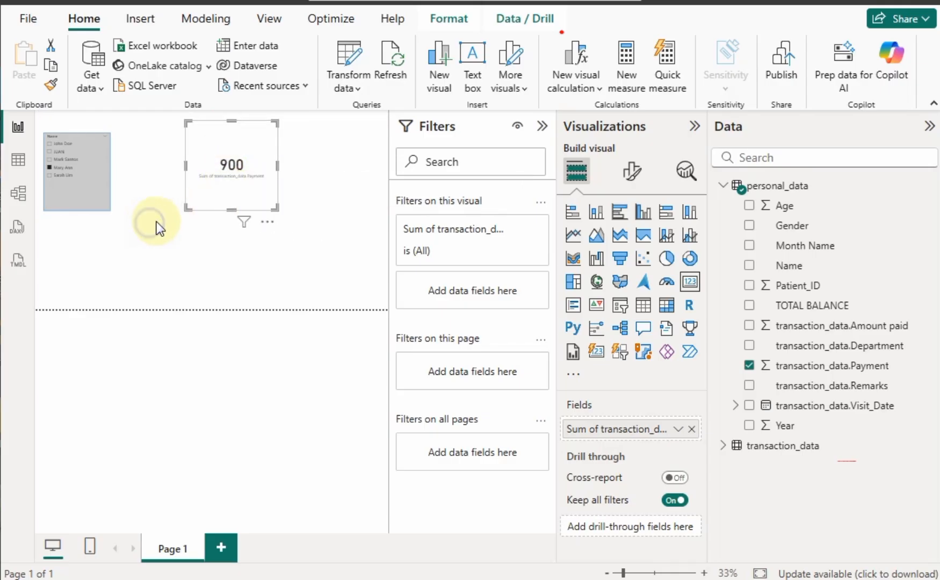
Duplicate the Payment card and place the copy below it, next to the slicer's lower corner
{"action": "right_click", "coordinate": [238, 174]}
{"action": "mouse_move", "coordinate": [262, 184]}
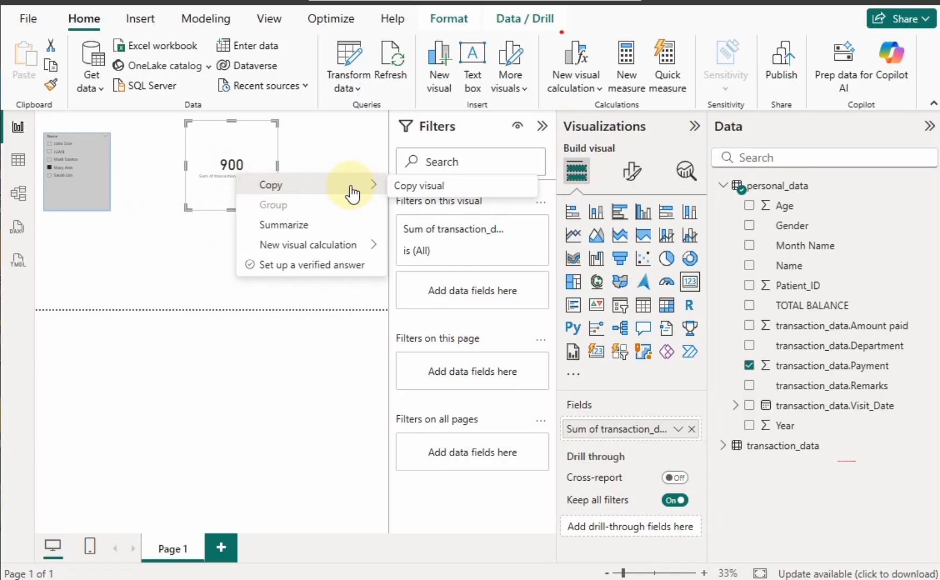
{"action": "left_click", "coordinate": [425, 185]}
{"action": "right_click", "coordinate": [216, 239]}
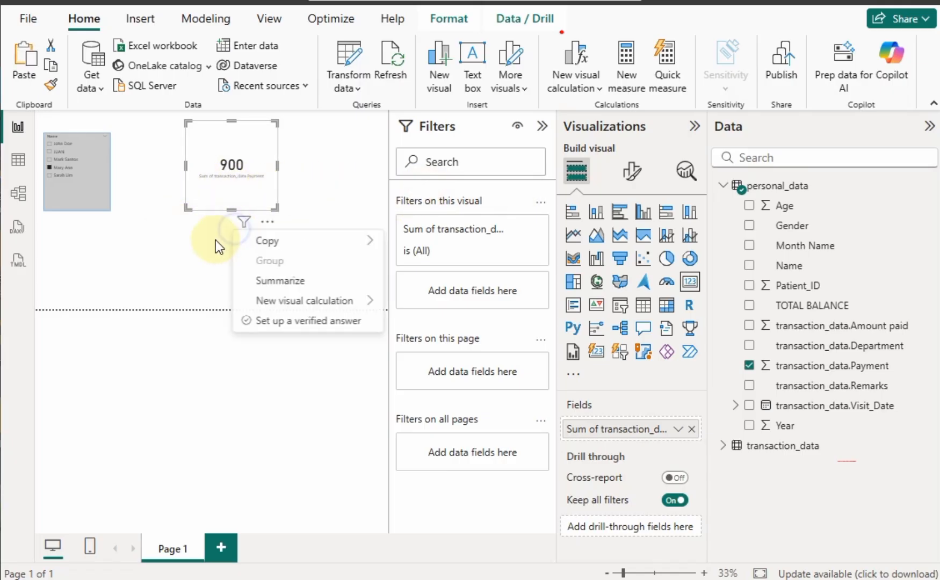
{"action": "left_click", "coordinate": [185, 238]}
{"action": "left_click", "coordinate": [233, 183]}
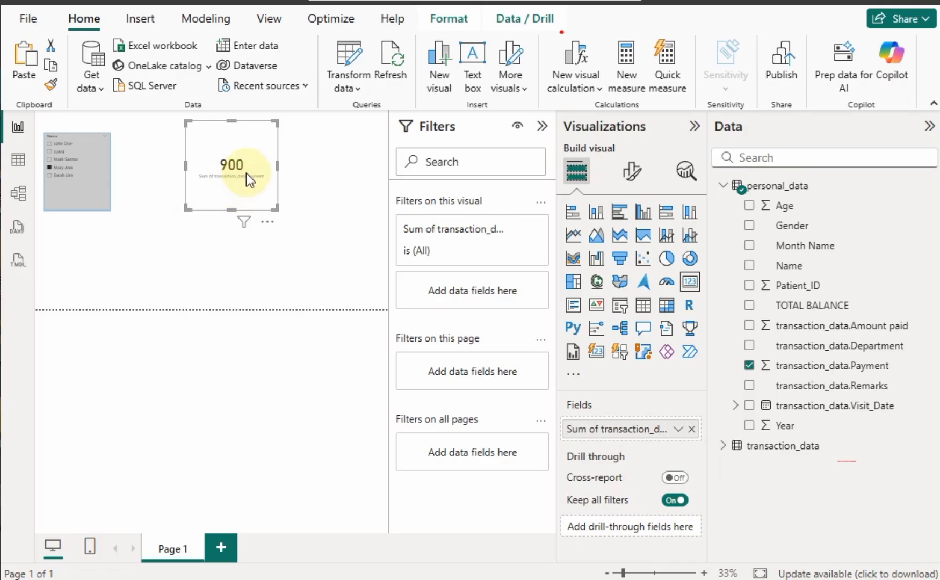
{"action": "key", "text": "ctrl+v"}
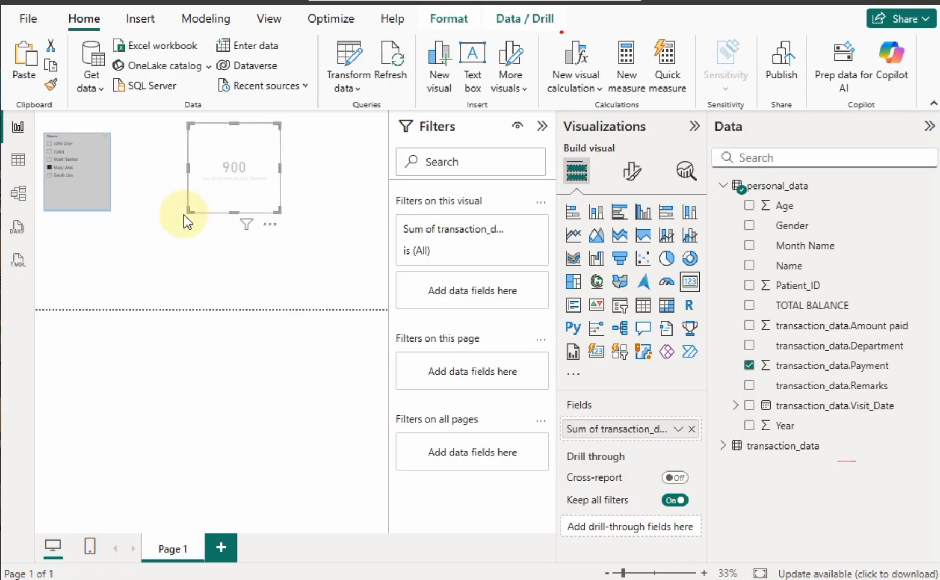
{"action": "left_click_drag", "start_coordinate": [246, 175], "coordinate": [180, 221]}
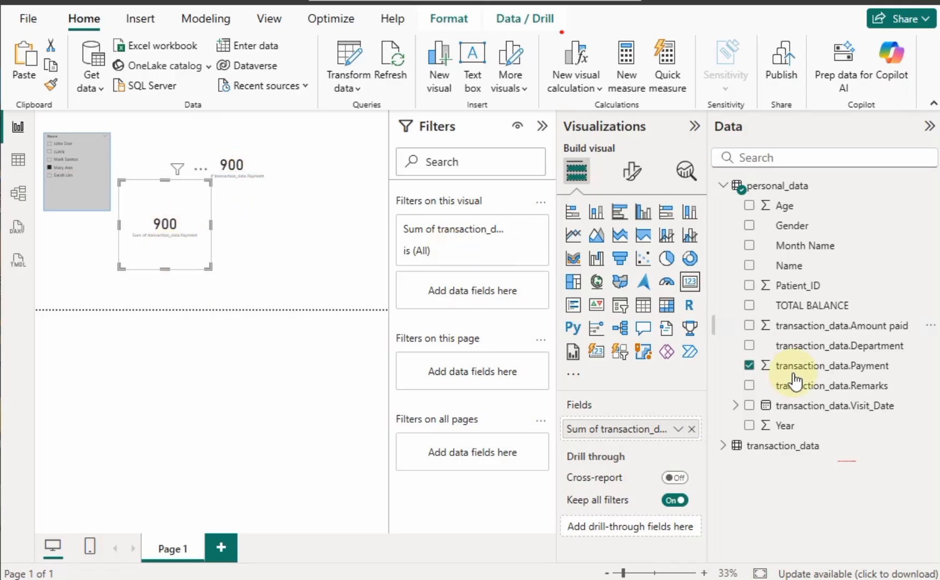
Replace the Payment field in the copied card with transaction_data.Amount paid and align the card directly beneath the original
{"action": "left_click", "coordinate": [762, 367]}
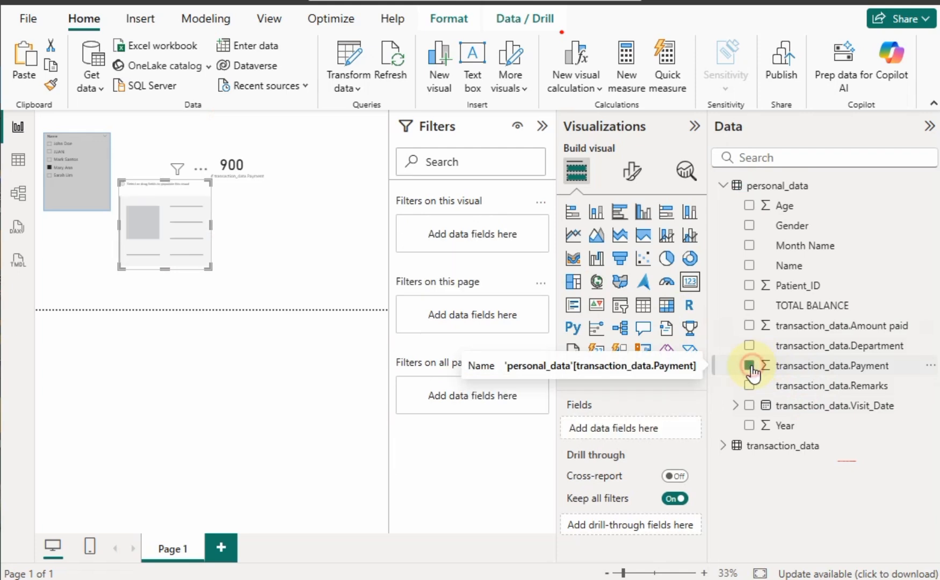
{"action": "left_click", "coordinate": [748, 325]}
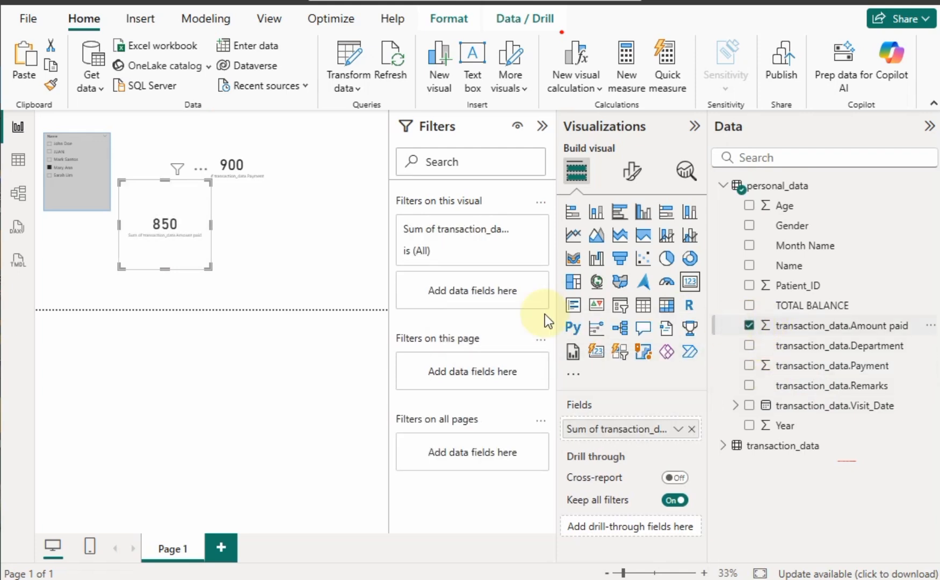
{"action": "left_click_drag", "start_coordinate": [153, 245], "coordinate": [220, 255]}
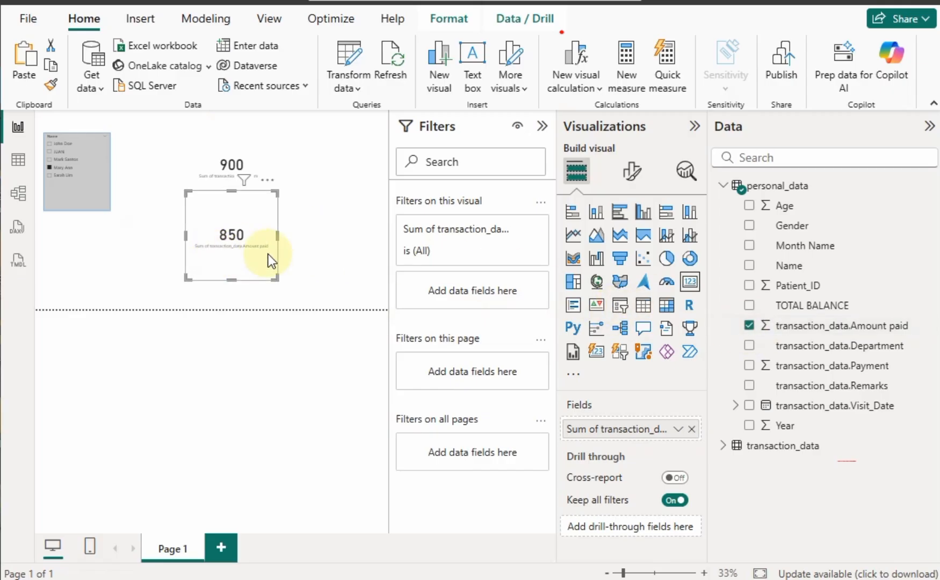
Make another copy of the Payment card, arranging the Payment and Amount paid cards side by side with the copy beneath the Payment card
{"action": "left_click_drag", "start_coordinate": [244, 178], "coordinate": [102, 239]}
{"action": "left_click_drag", "start_coordinate": [240, 167], "coordinate": [193, 157]}
{"action": "left_click_drag", "start_coordinate": [232, 235], "coordinate": [303, 154]}
{"action": "left_click_drag", "start_coordinate": [102, 254], "coordinate": [196, 244]}
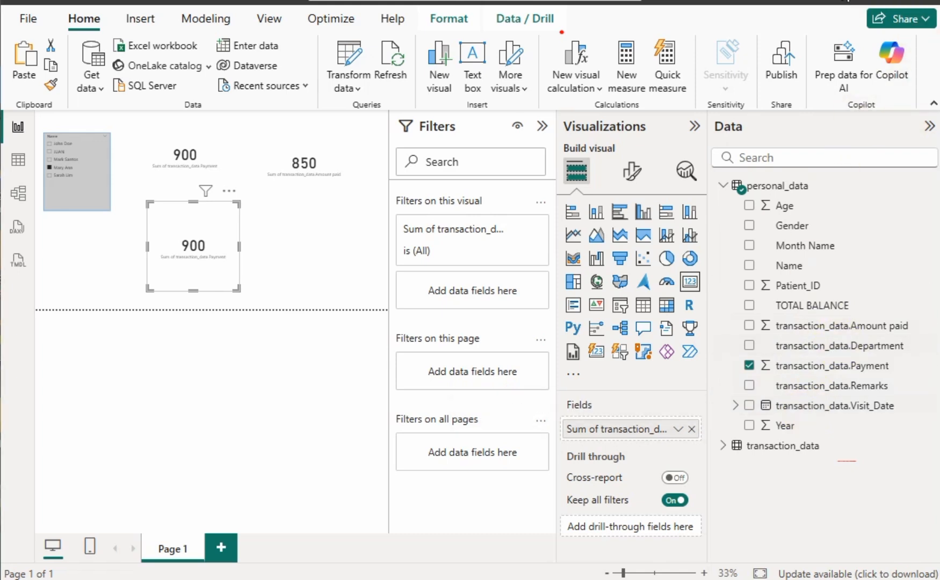
Replace the Payment field in the third card with TOTAL BALANCE and position the card beneath the Amount paid card
{"action": "left_click", "coordinate": [749, 365]}
{"action": "left_click", "coordinate": [749, 305]}
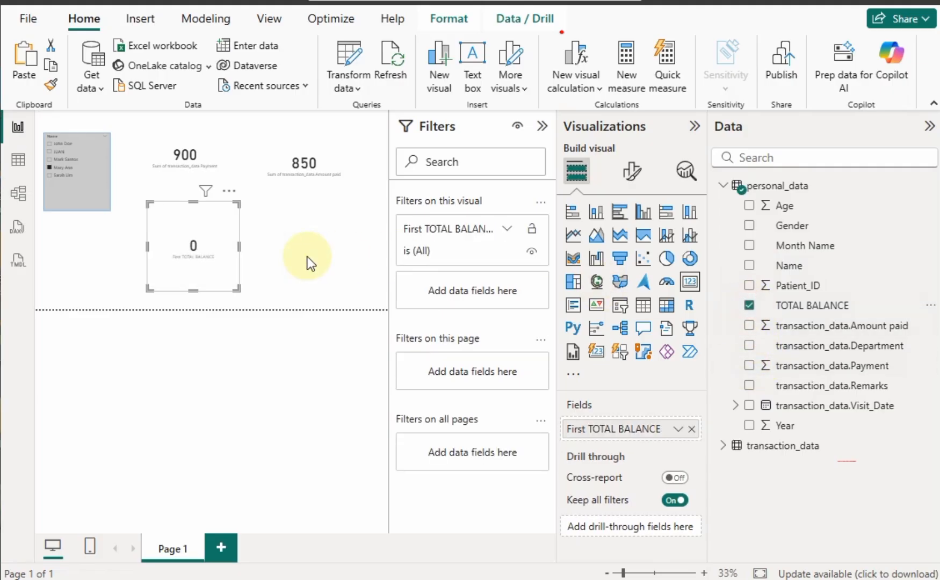
{"action": "left_click_drag", "start_coordinate": [185, 235], "coordinate": [296, 225]}
Shift the Payment card slightly closer to the Amount paid card and clear the patient selection in the Name slicer
{"action": "left_click_drag", "start_coordinate": [187, 153], "coordinate": [199, 151]}
{"action": "left_click", "coordinate": [312, 236]}
{"action": "left_click", "coordinate": [214, 252]}
{"action": "left_click", "coordinate": [278, 165]}
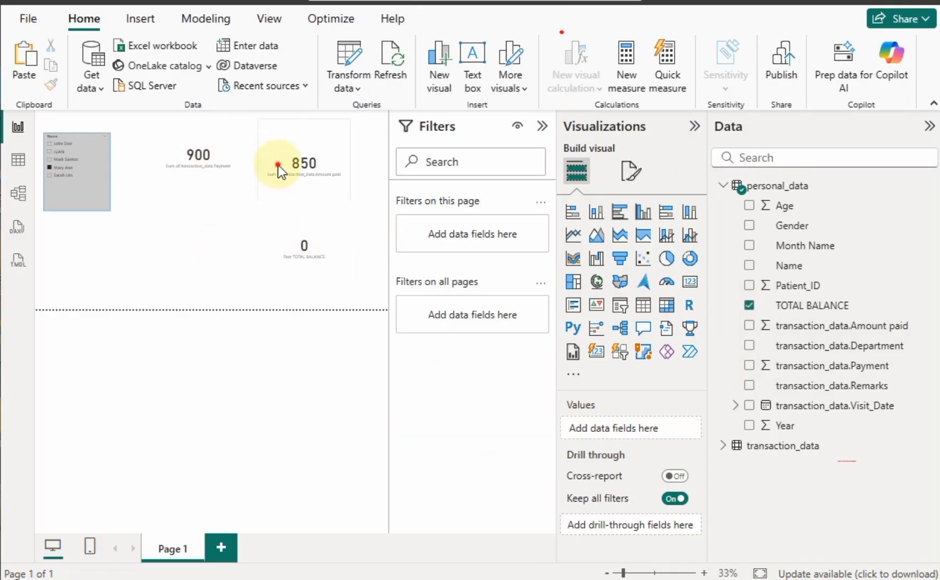
{"action": "left_click", "coordinate": [63, 168]}
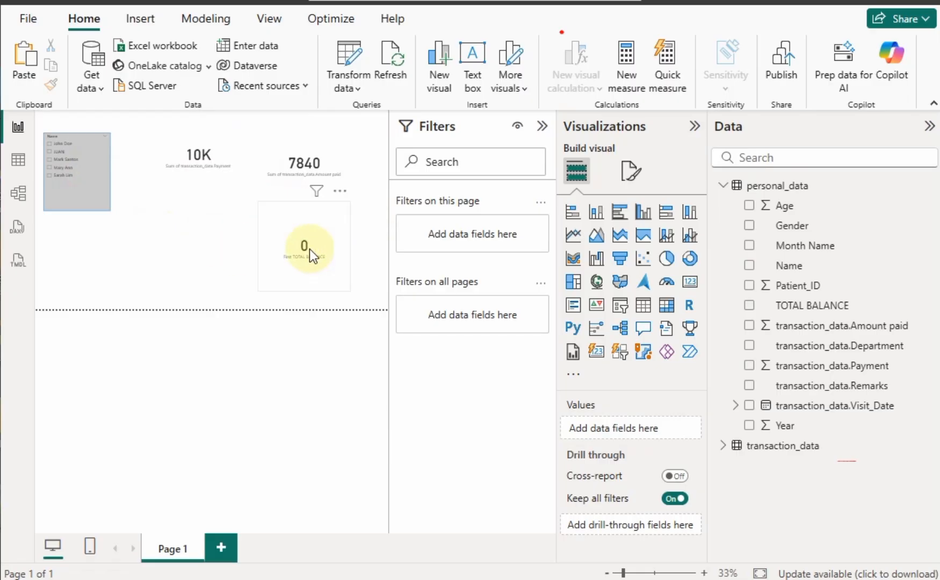
Convert the TOTAL BALANCE card into a stacked column chart and keep that visual selected
{"action": "left_click", "coordinate": [284, 242]}
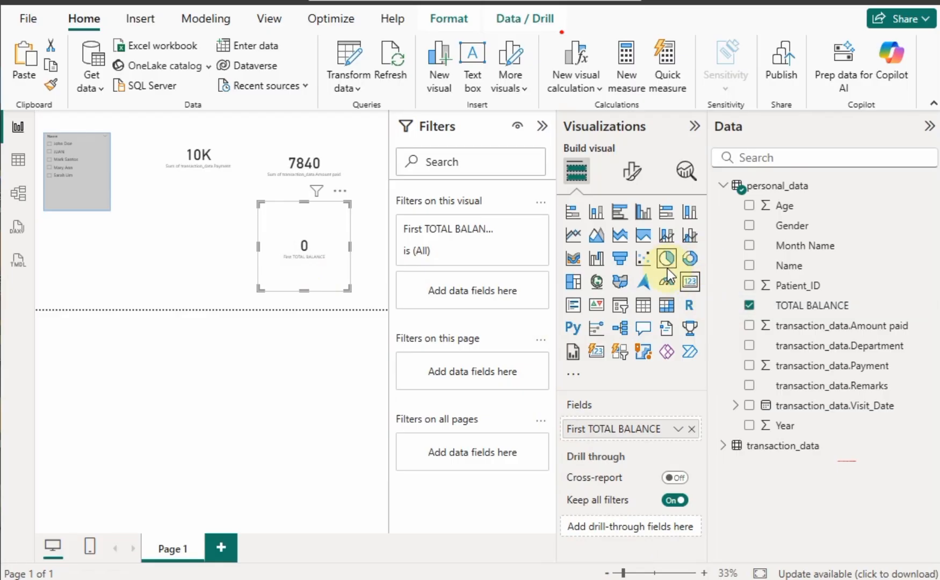
{"action": "left_click", "coordinate": [601, 212]}
{"action": "left_click", "coordinate": [151, 227]}
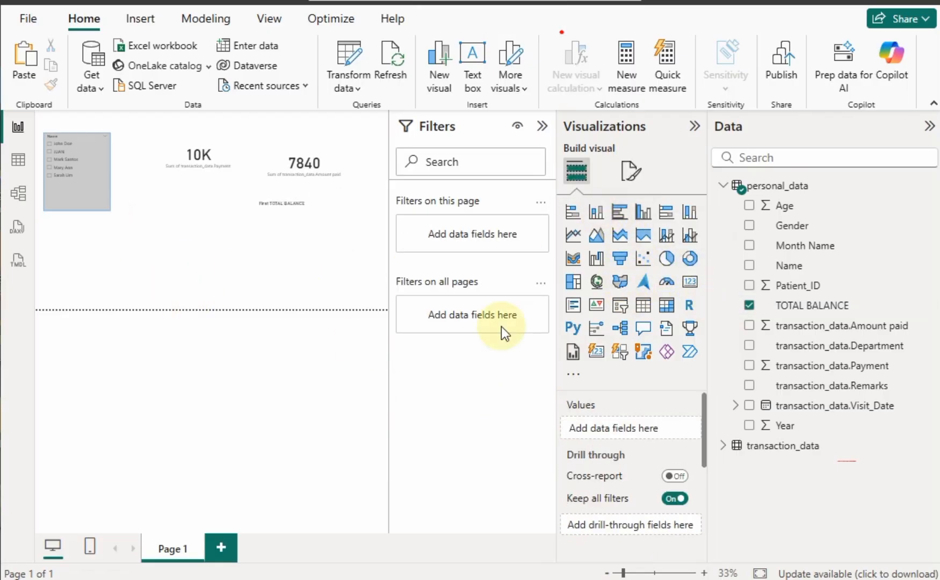
{"action": "mouse_move", "coordinate": [322, 245]}
{"action": "left_mouse_down"}
{"action": "mouse_move", "coordinate": [220, 245]}
{"action": "mouse_move", "coordinate": [185, 235]}
{"action": "mouse_move", "coordinate": [315, 236]}
{"action": "left_mouse_up"}
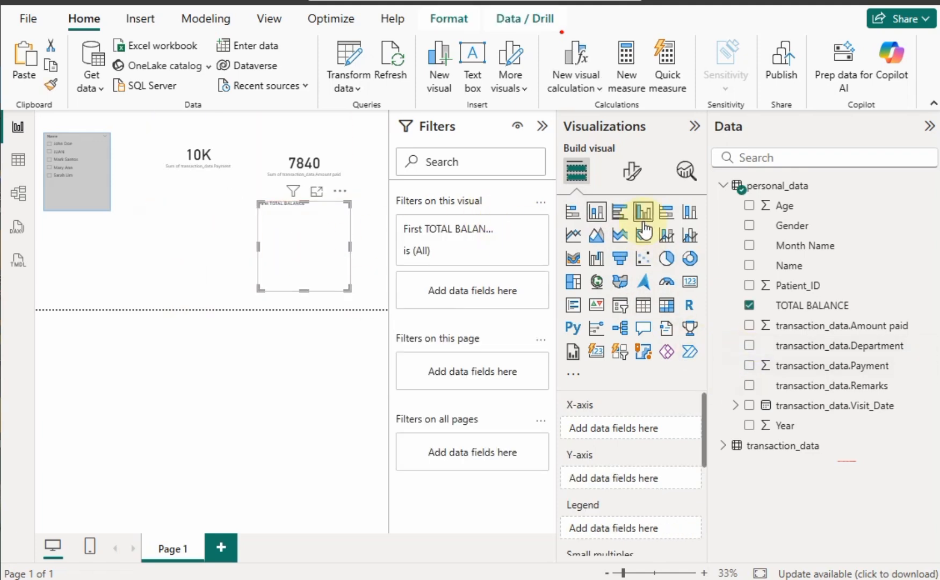
Filter the report to the second patient in the Name slicer
{"action": "left_click", "coordinate": [185, 249]}
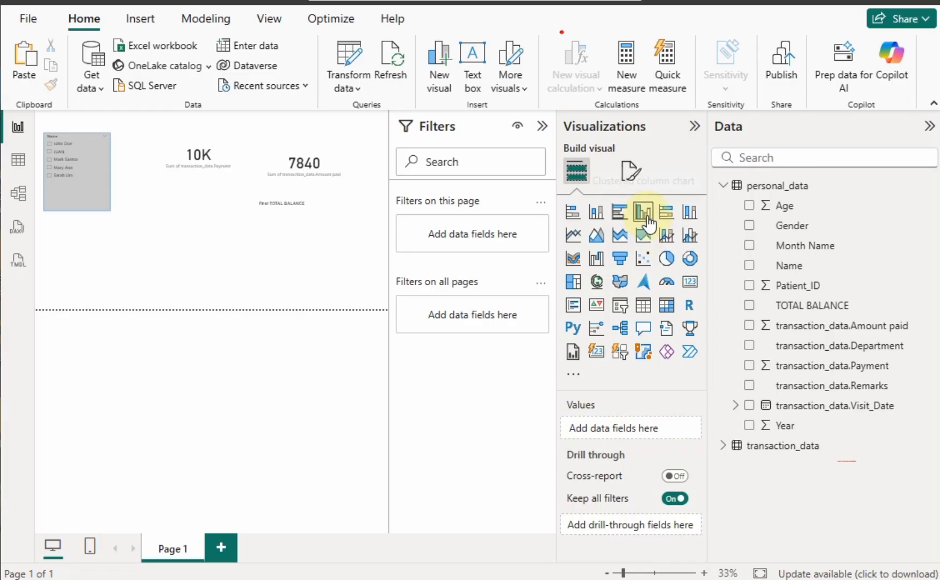
{"action": "left_click", "coordinate": [338, 218]}
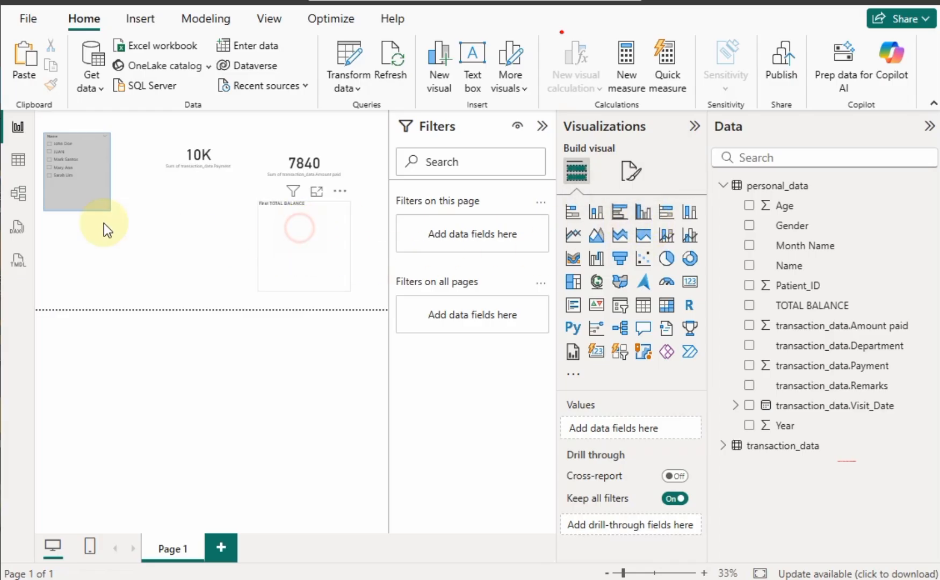
{"action": "left_click", "coordinate": [50, 152]}
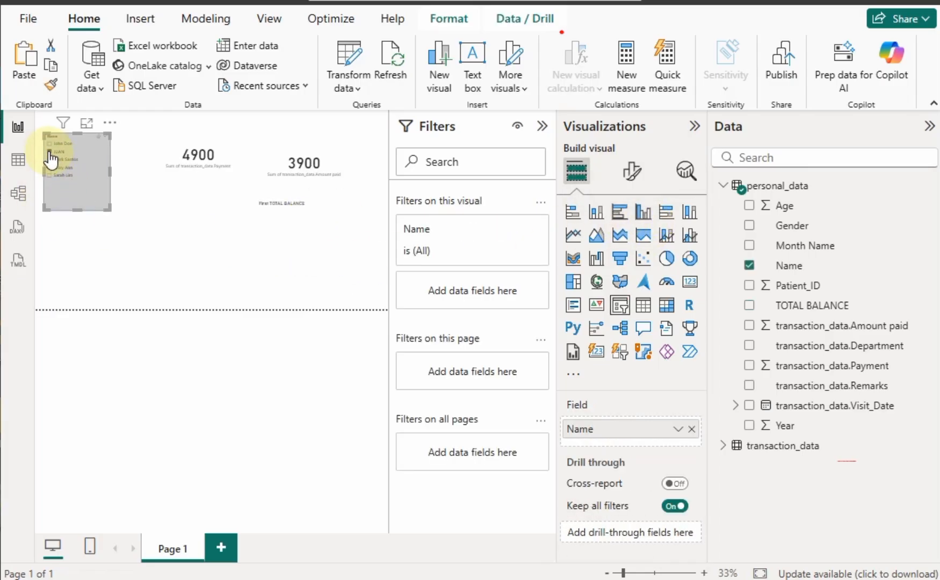
Delete the TOTAL BALANCE column chart beneath the Amount paid card
{"action": "left_click", "coordinate": [292, 224]}
{"action": "right_click", "coordinate": [320, 252]}
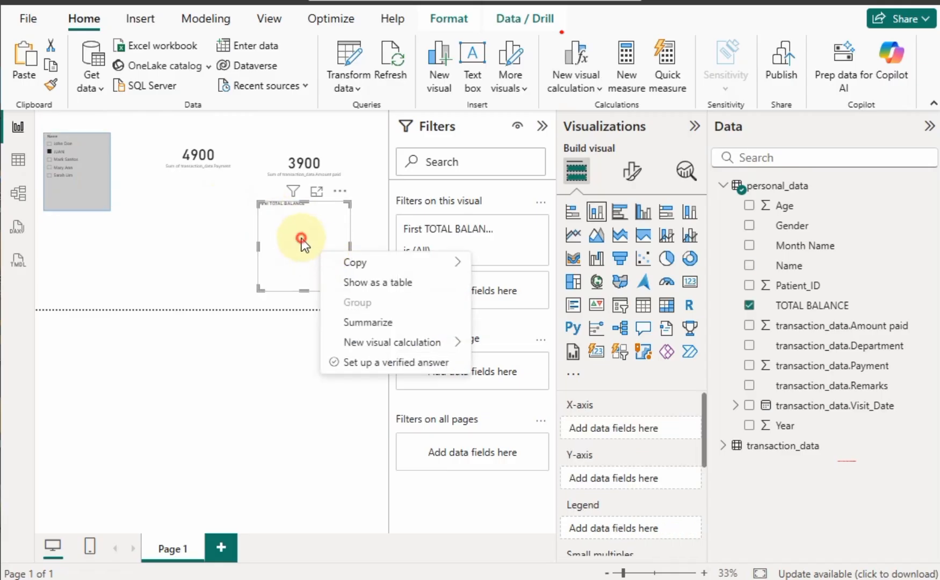
{"action": "left_click", "coordinate": [299, 239]}
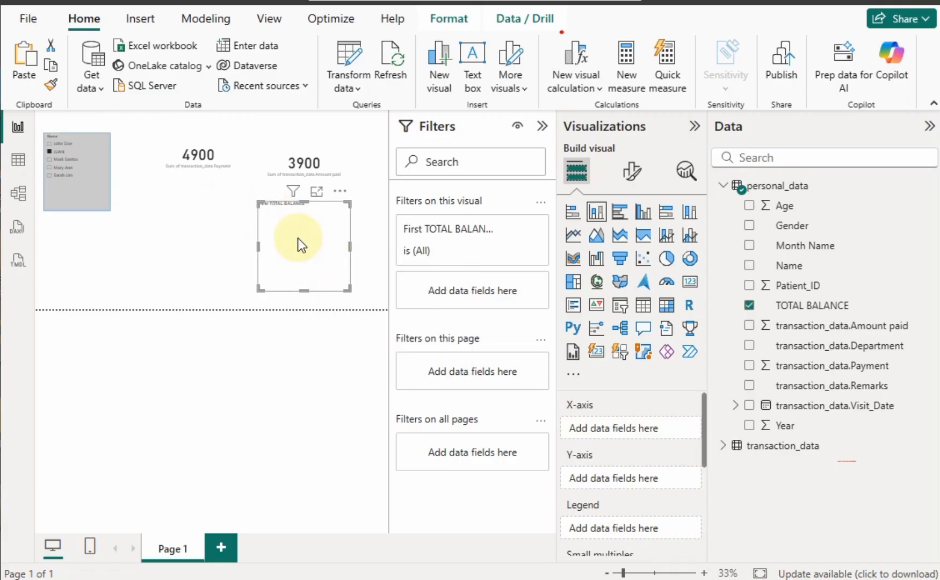
{"action": "left_click", "coordinate": [342, 194]}
{"action": "left_click", "coordinate": [365, 249]}
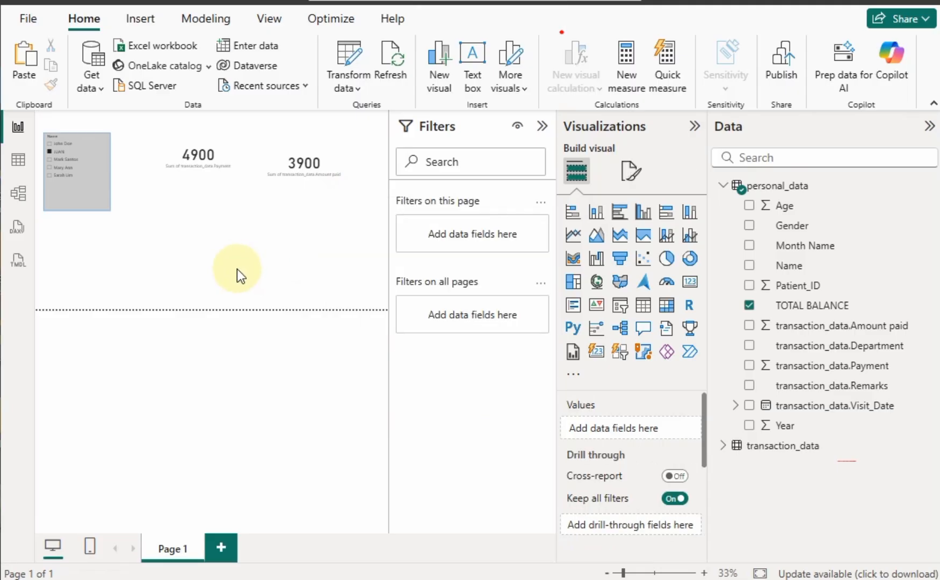
Paste a copy of the Payment card beneath the Amount paid card and replace its Payment field with TOTAL BALANCE
{"action": "key", "text": "ctrl+v"}
{"action": "left_click", "coordinate": [215, 160]}
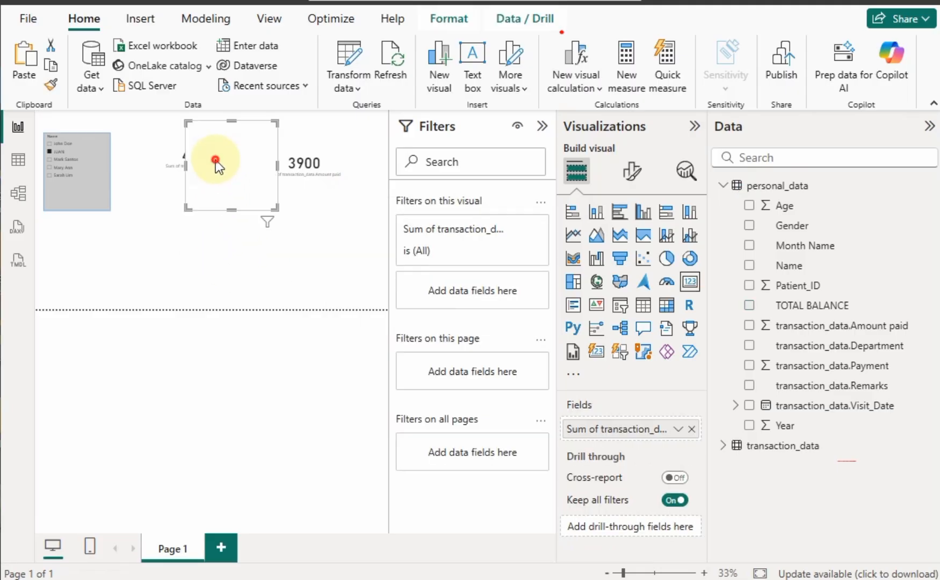
{"action": "left_click_drag", "start_coordinate": [239, 149], "coordinate": [326, 226]}
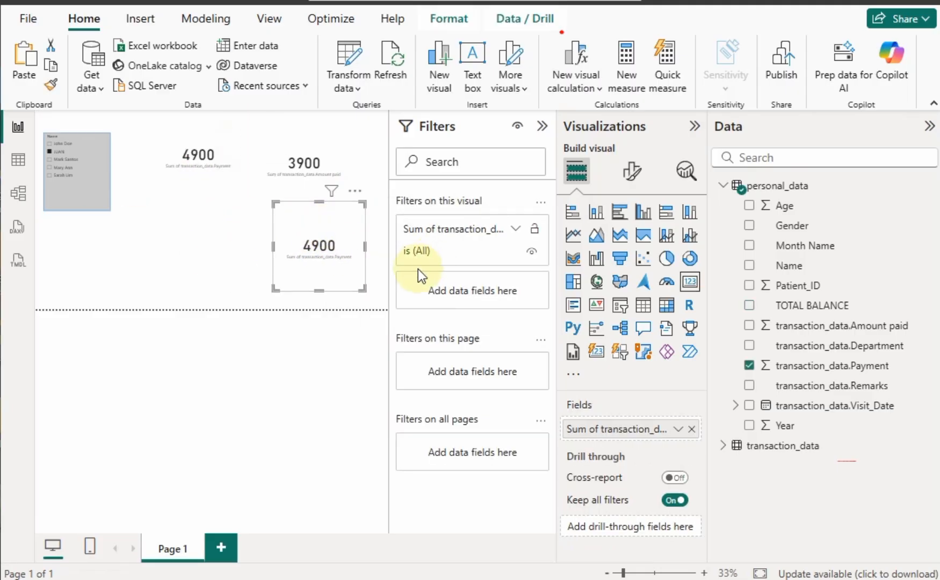
{"action": "left_click", "coordinate": [752, 367]}
{"action": "left_click", "coordinate": [750, 305]}
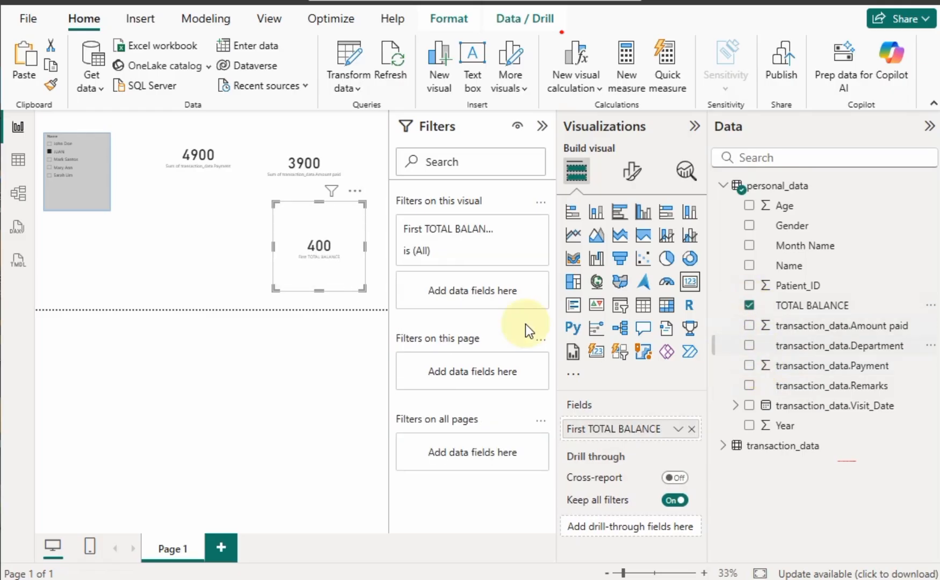
Add an empty stacked column chart to the page and place it beneath the Payment card
{"action": "left_click", "coordinate": [204, 235]}
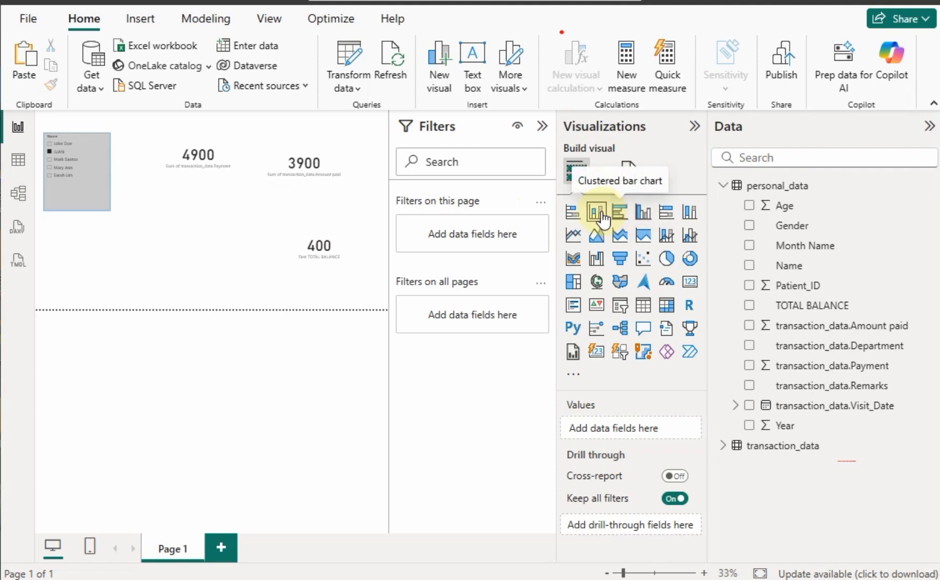
{"action": "left_click", "coordinate": [153, 215]}
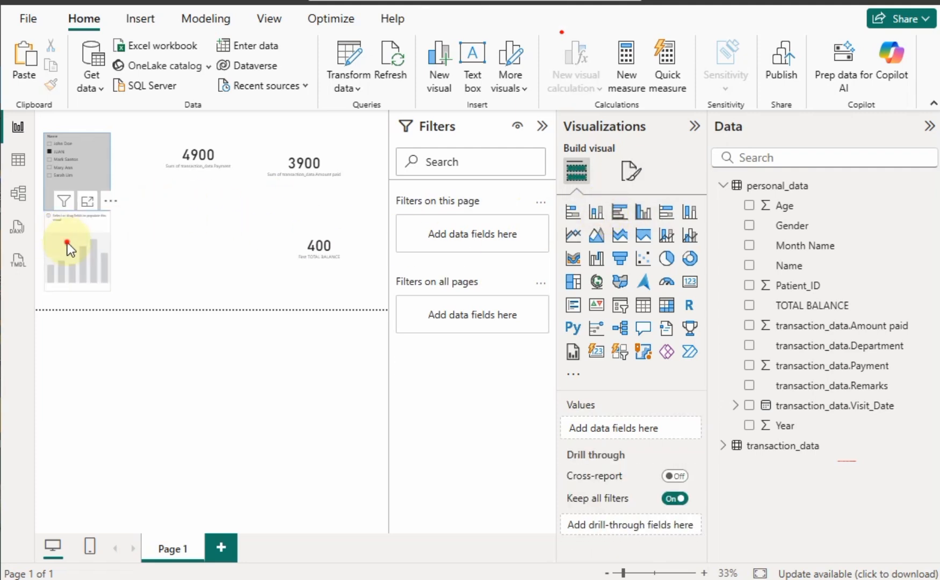
{"action": "left_click_drag", "start_coordinate": [63, 245], "coordinate": [202, 236]}
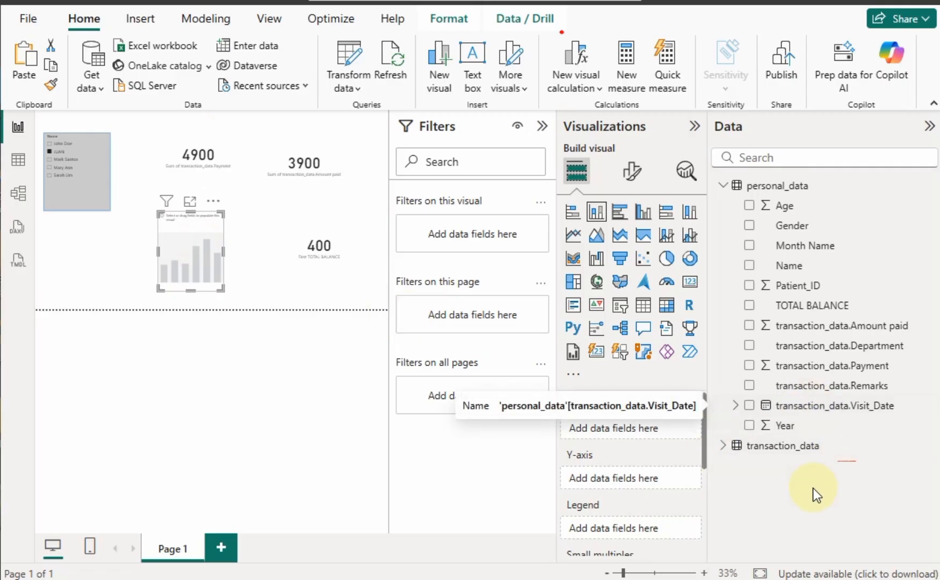
Populate the stacked column chart with Year, transaction_data.Payment and transaction_data.Amount paid as values and TOTAL BALANCE on the X-axis
{"action": "left_click", "coordinate": [749, 425]}
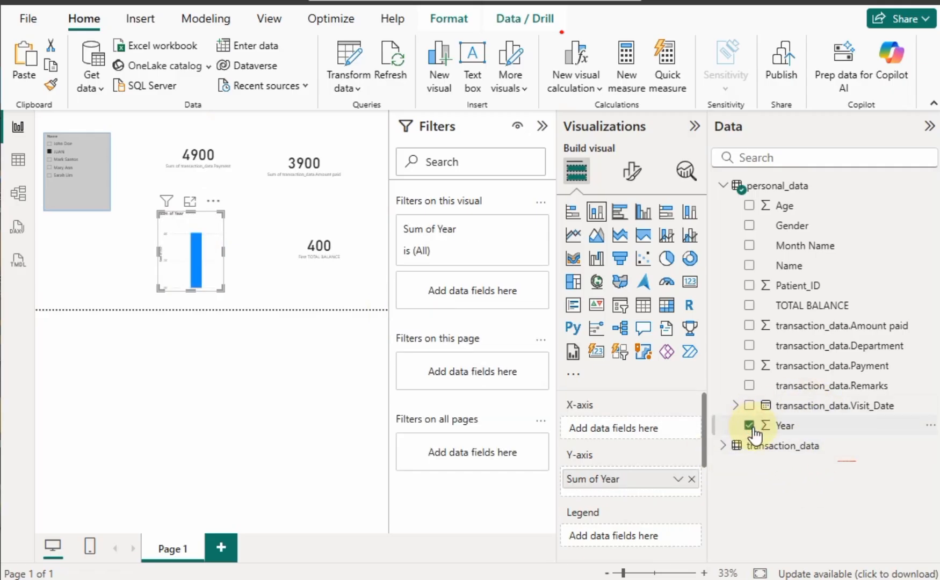
{"action": "left_click", "coordinate": [750, 305]}
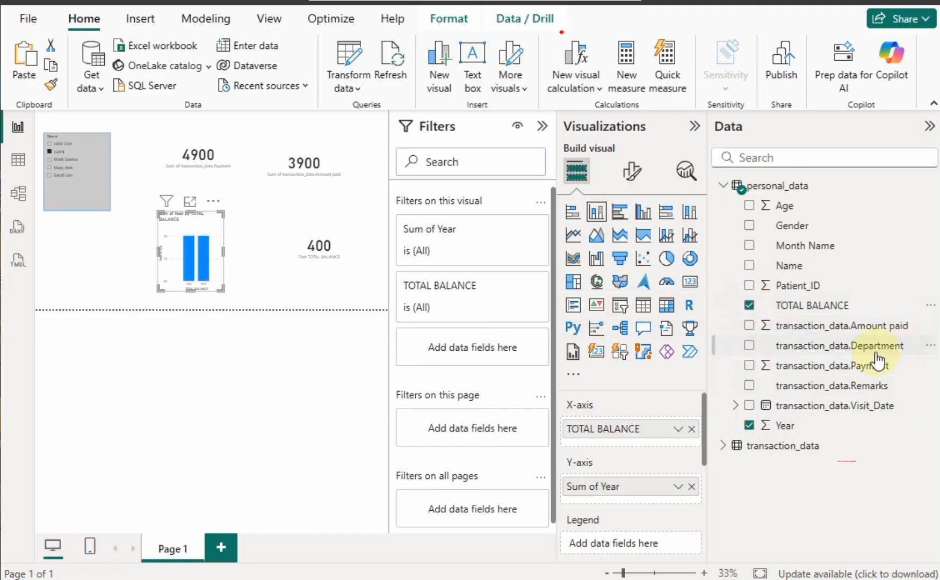
{"action": "left_click", "coordinate": [749, 366]}
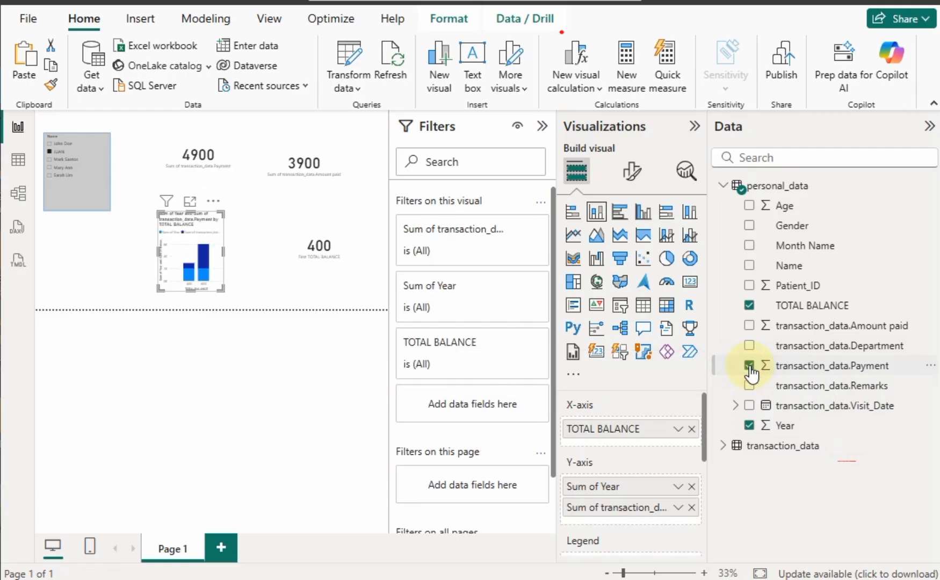
{"action": "left_click", "coordinate": [749, 325]}
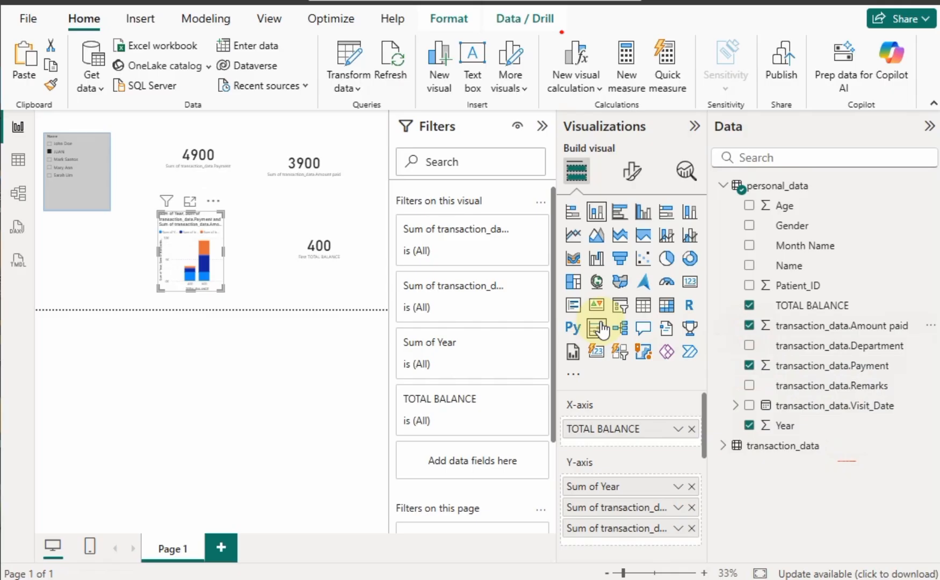
Widen the stacked column chart on both sides, from the Name slicer's edge to near the TOTAL BALANCE card
{"action": "left_click", "coordinate": [228, 253]}
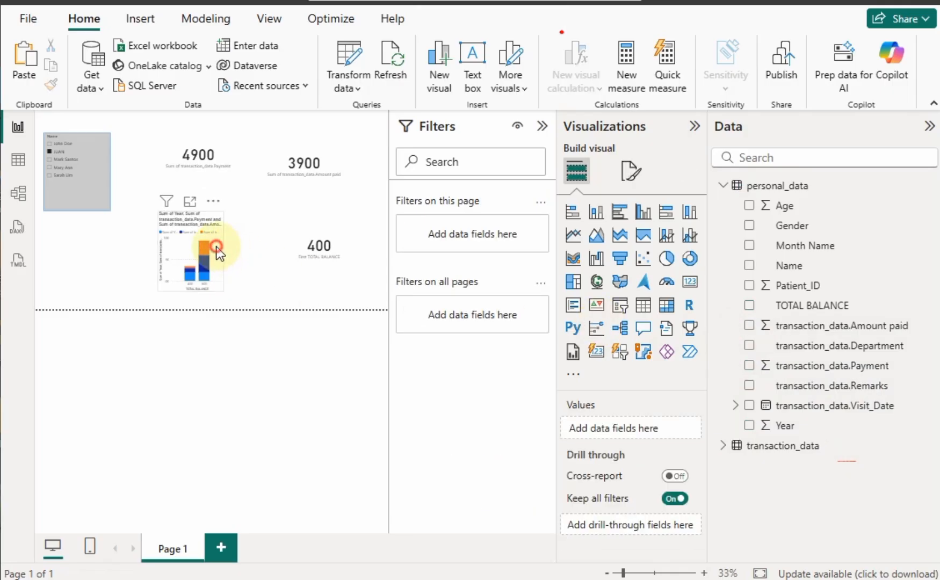
{"action": "left_click", "coordinate": [224, 249]}
{"action": "left_click_drag", "start_coordinate": [223, 247], "coordinate": [279, 249]}
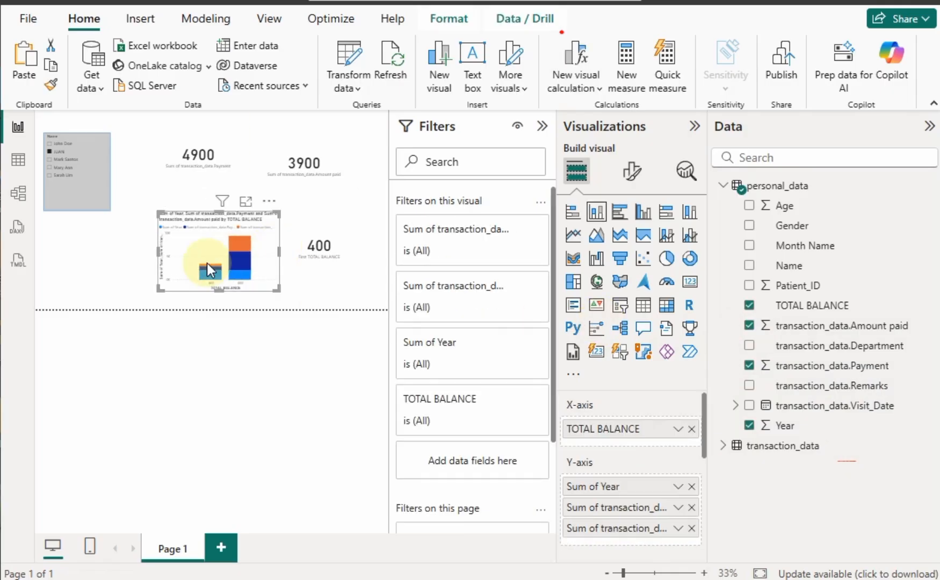
{"action": "left_click_drag", "start_coordinate": [115, 251], "coordinate": [114, 253]}
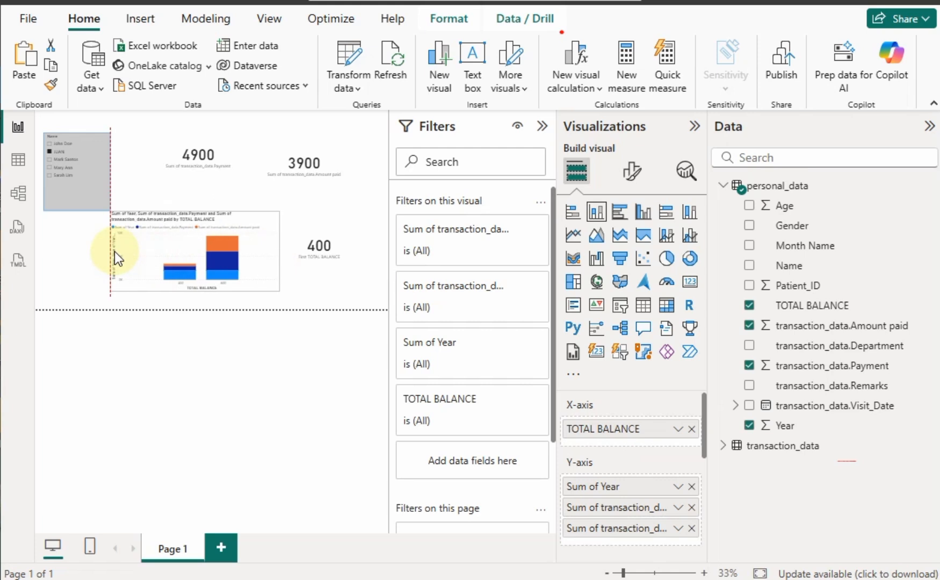
Shift the Name slicer slightly up and to the right, and extend the column chart down to the page edge and slightly further left
{"action": "left_click_drag", "start_coordinate": [83, 173], "coordinate": [92, 163]}
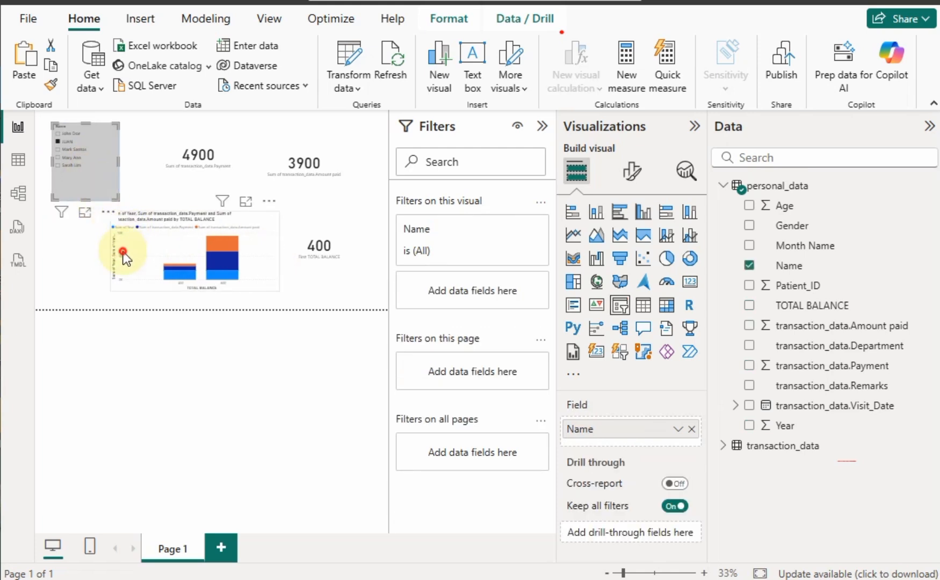
{"action": "left_click", "coordinate": [123, 257]}
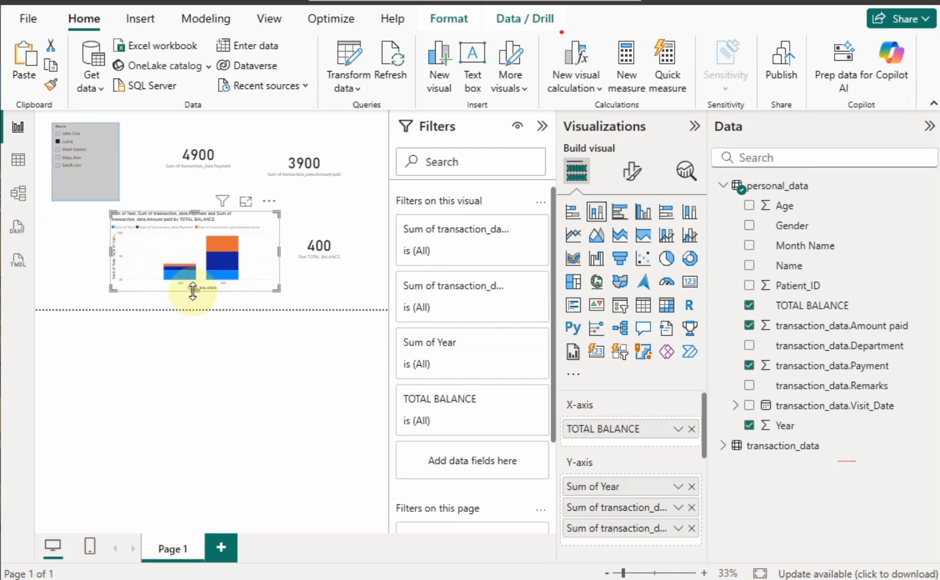
{"action": "left_click_drag", "start_coordinate": [192, 291], "coordinate": [200, 310]}
{"action": "left_click_drag", "start_coordinate": [109, 256], "coordinate": [98, 256]}
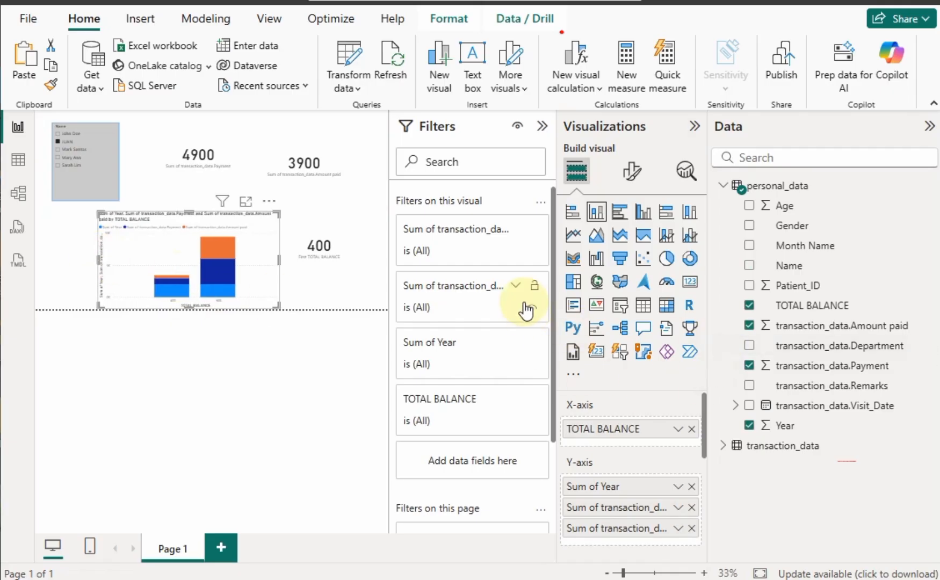
Collapse the Visualizations and Filters panes and move the column chart up level with the Name slicer's lower edge
{"action": "left_click", "coordinate": [694, 126]}
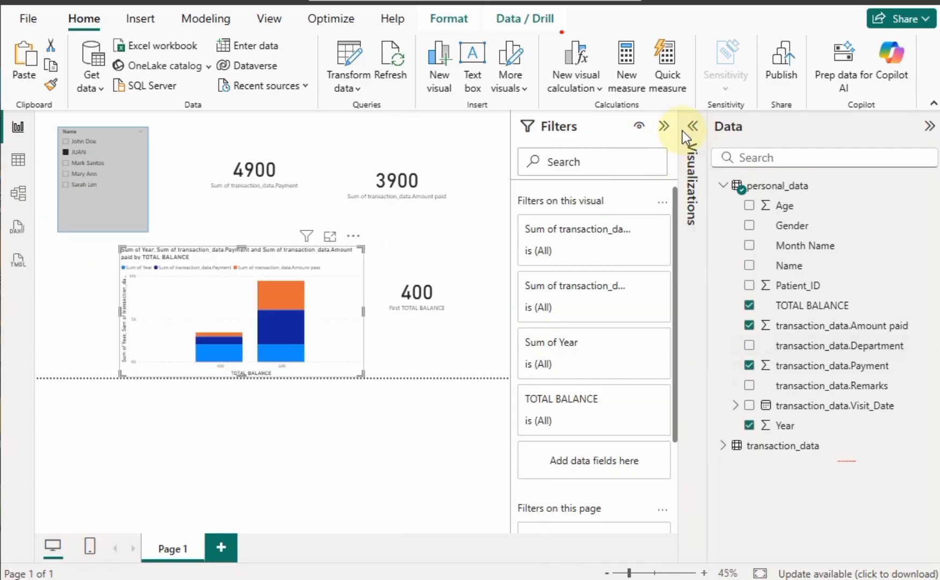
{"action": "left_click", "coordinate": [664, 127]}
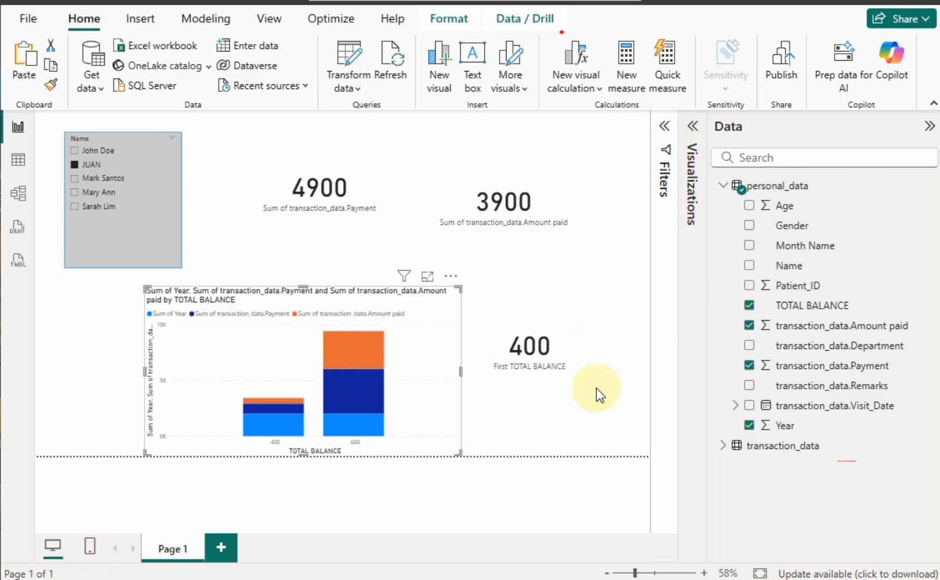
{"action": "left_click", "coordinate": [654, 573]}
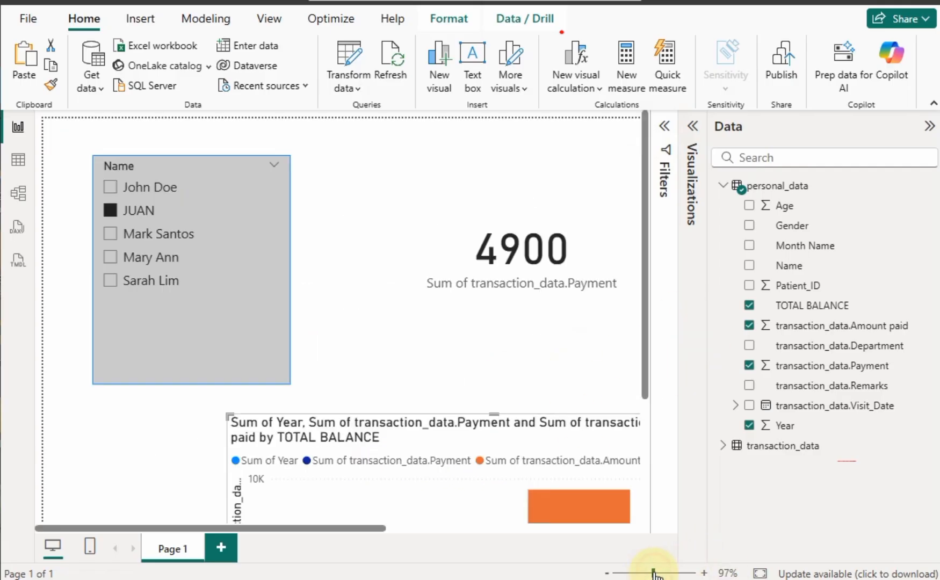
{"action": "left_click_drag", "start_coordinate": [655, 573], "coordinate": [636, 573]}
{"action": "left_click_drag", "start_coordinate": [287, 345], "coordinate": [289, 328]}
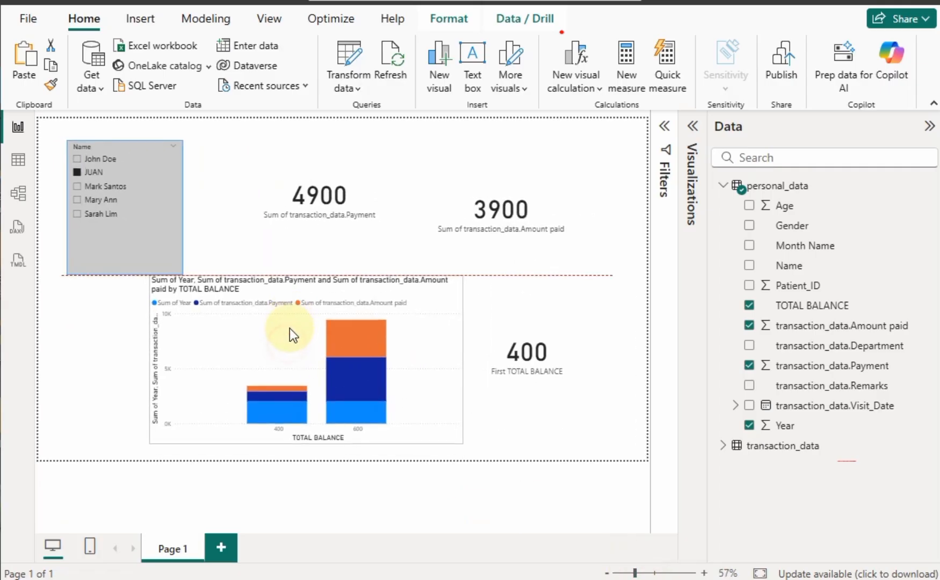
Test the Name slicer by filtering the report to one patient at a time, cycling through the list repeatedly
{"action": "left_click", "coordinate": [299, 198]}
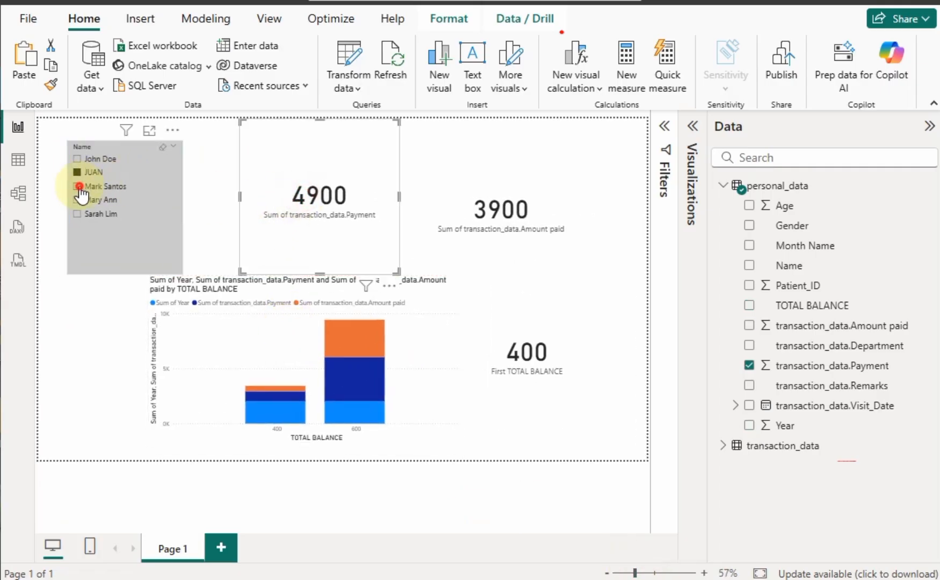
{"action": "left_click", "coordinate": [79, 187]}
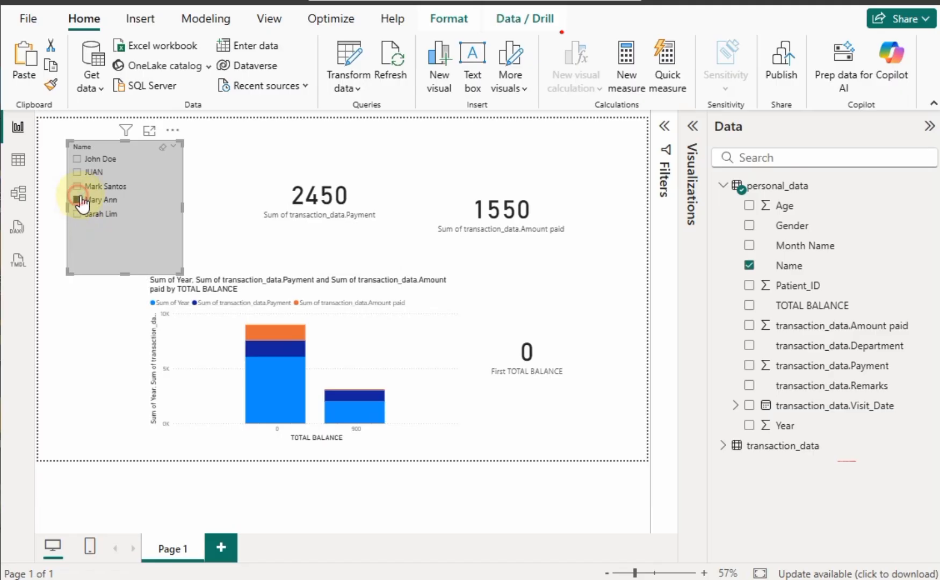
{"action": "left_click", "coordinate": [78, 214]}
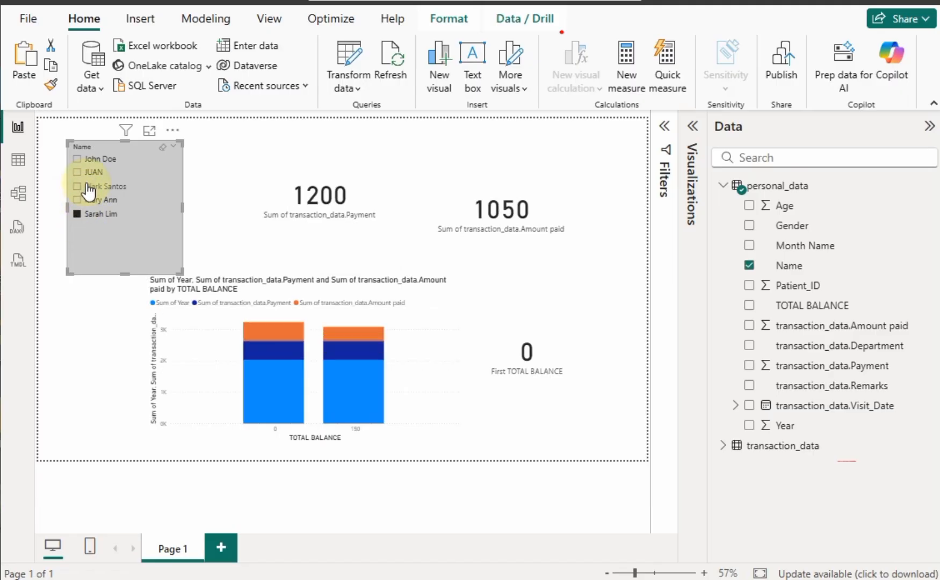
{"action": "left_click", "coordinate": [79, 159]}
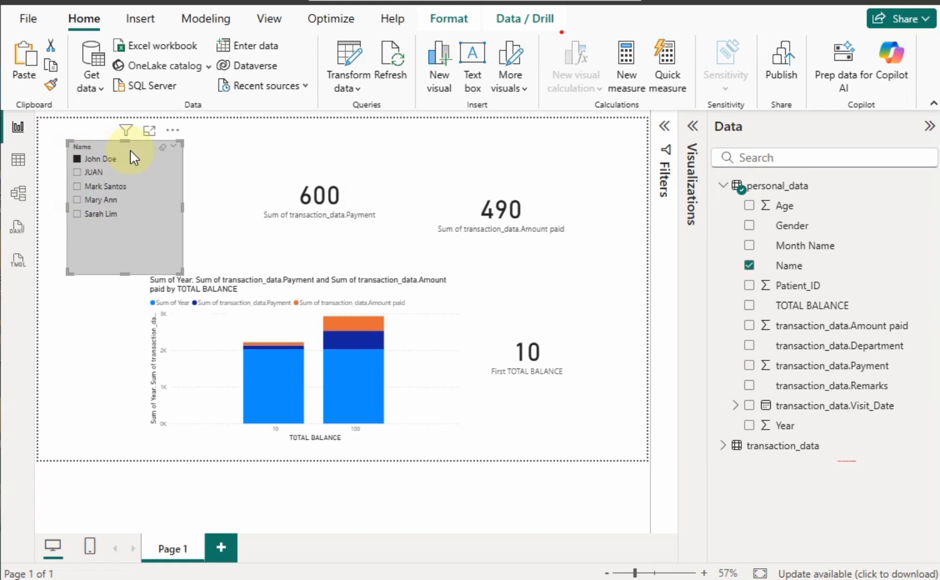
{"action": "left_click", "coordinate": [82, 172]}
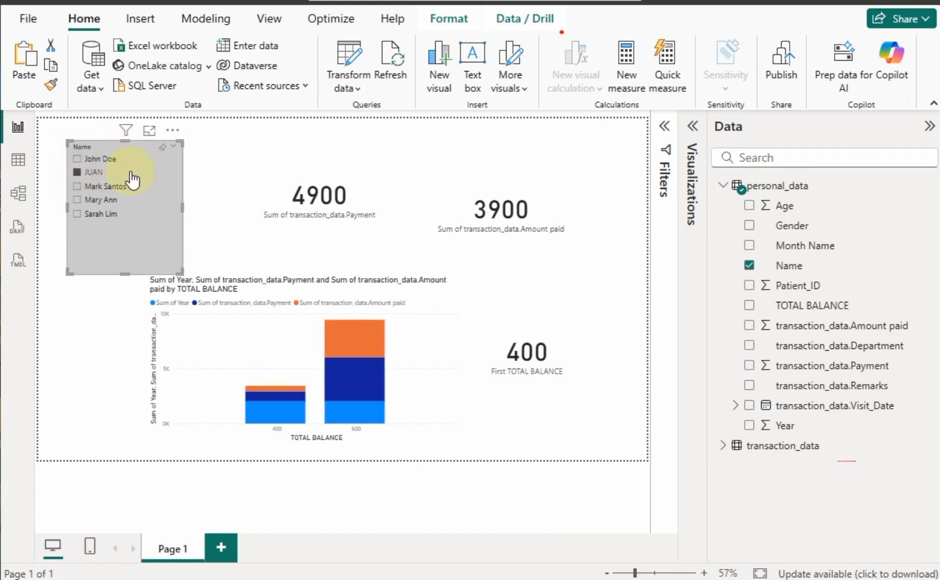
{"action": "left_click", "coordinate": [79, 186]}
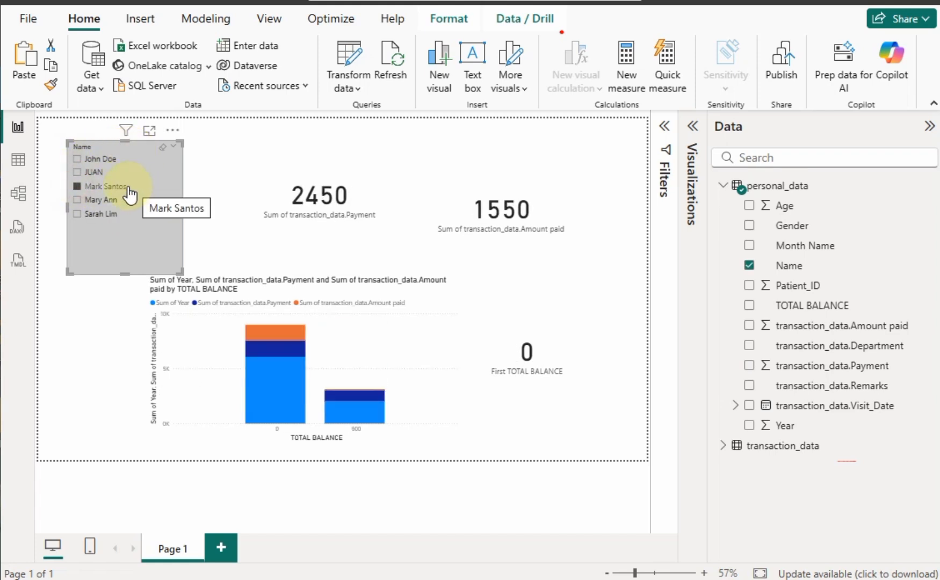
{"action": "left_click", "coordinate": [78, 200]}
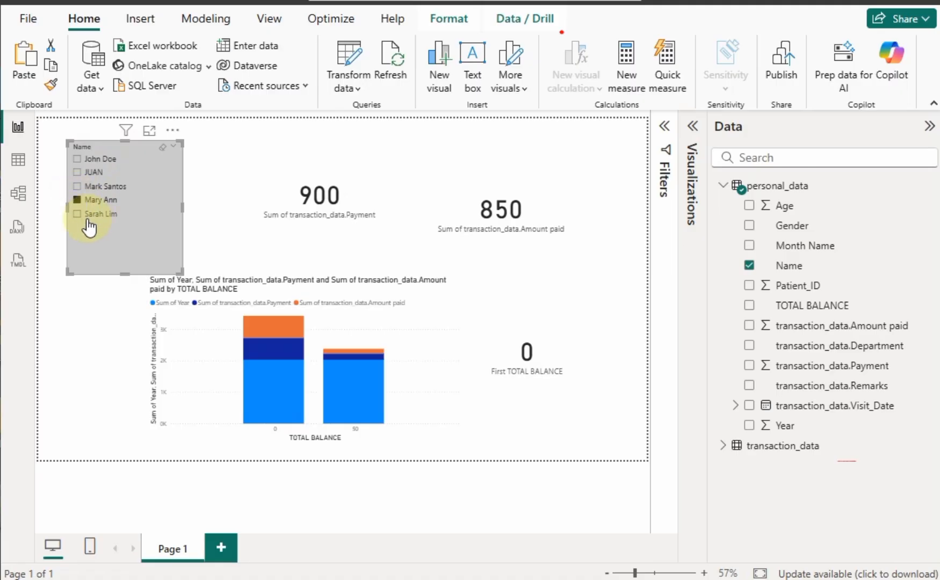
{"action": "left_click", "coordinate": [78, 214]}
{"action": "left_click", "coordinate": [78, 160]}
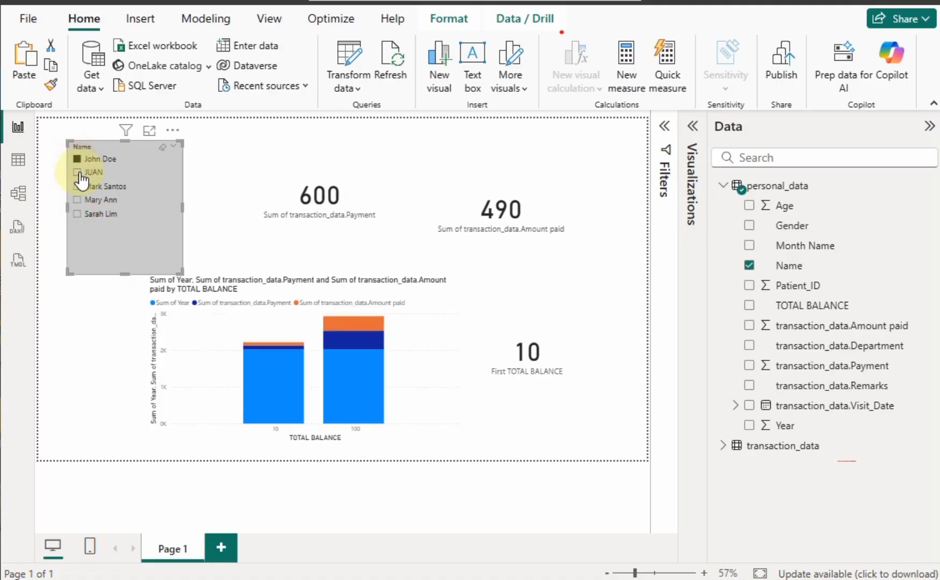
{"action": "left_click", "coordinate": [78, 172]}
{"action": "left_click", "coordinate": [79, 187]}
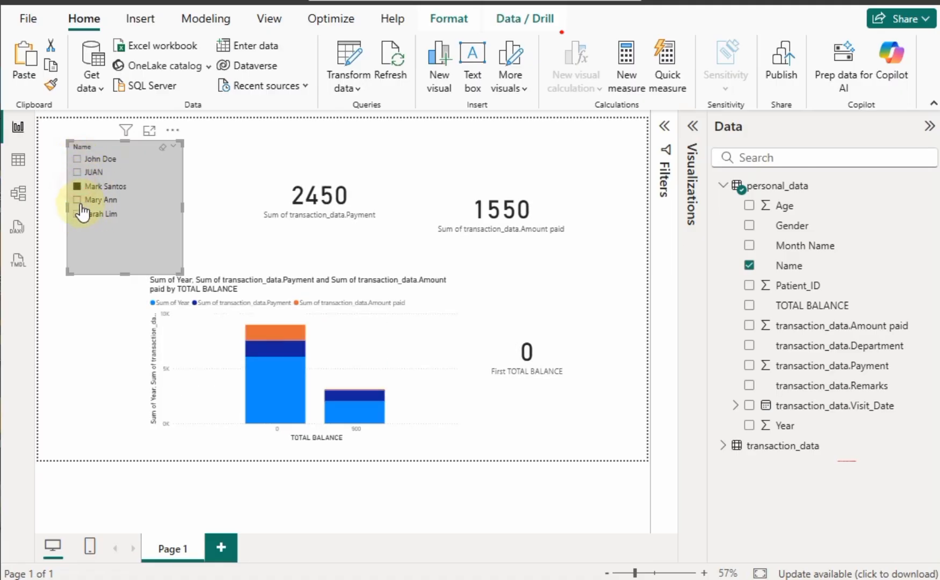
Filter the report by the fourth and last names in the Name slicer and shift the slicer slightly up and to the left
{"action": "left_click_drag", "start_coordinate": [82, 206], "coordinate": [92, 207]}
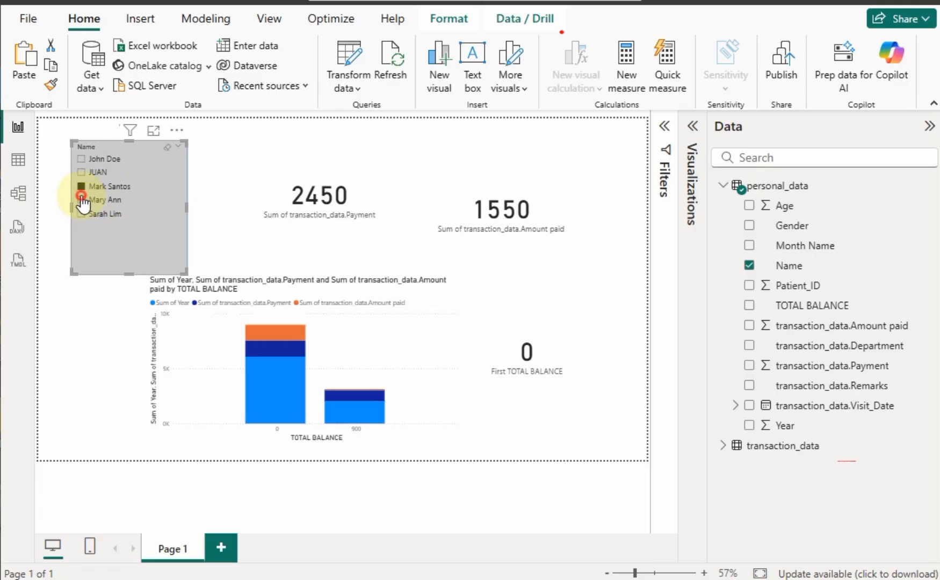
{"action": "left_click", "coordinate": [81, 199]}
{"action": "left_click", "coordinate": [81, 213]}
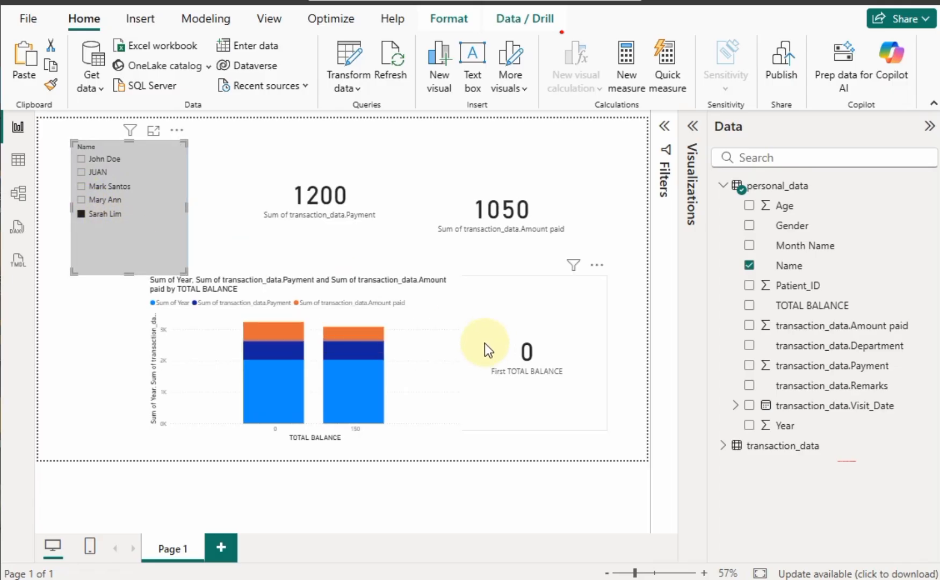
{"action": "left_click_drag", "start_coordinate": [118, 219], "coordinate": [106, 211]}
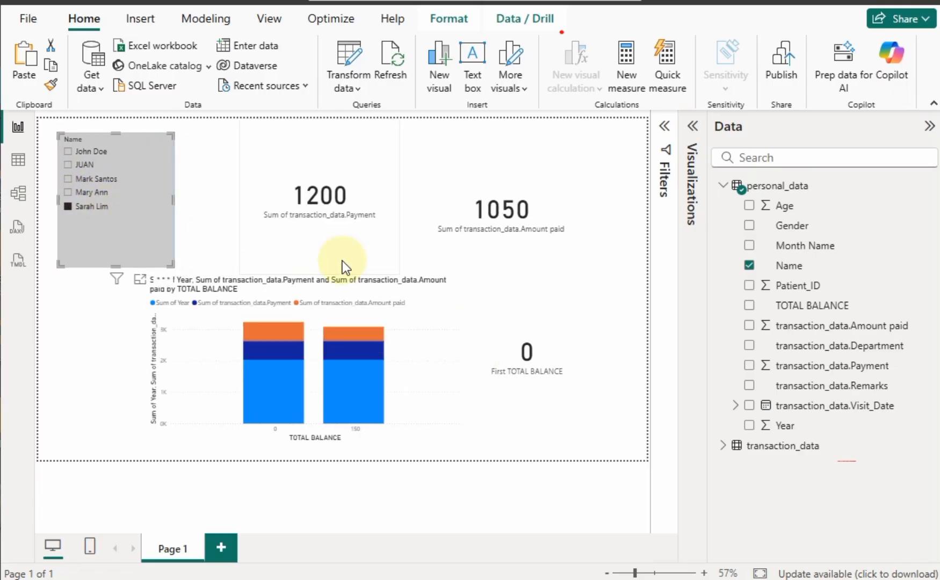
Open the visual formatting options for the transaction_data.Amount paid card
{"action": "left_click", "coordinate": [492, 210]}
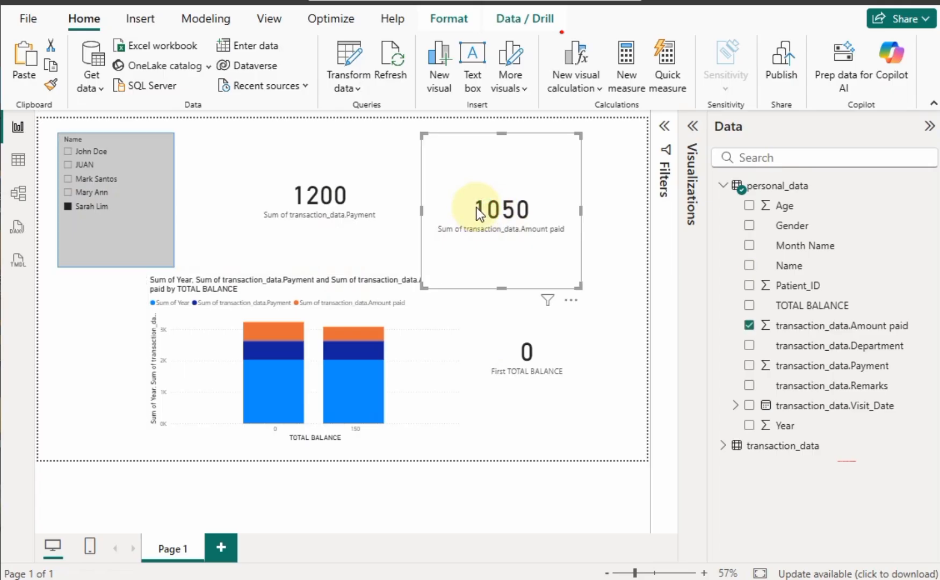
{"action": "left_click", "coordinate": [694, 128]}
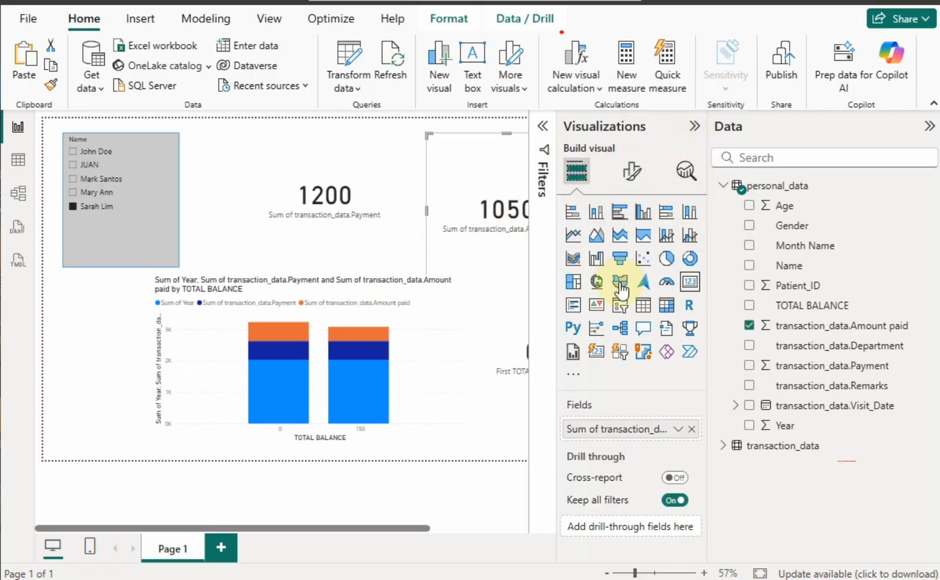
{"action": "left_click", "coordinate": [631, 177]}
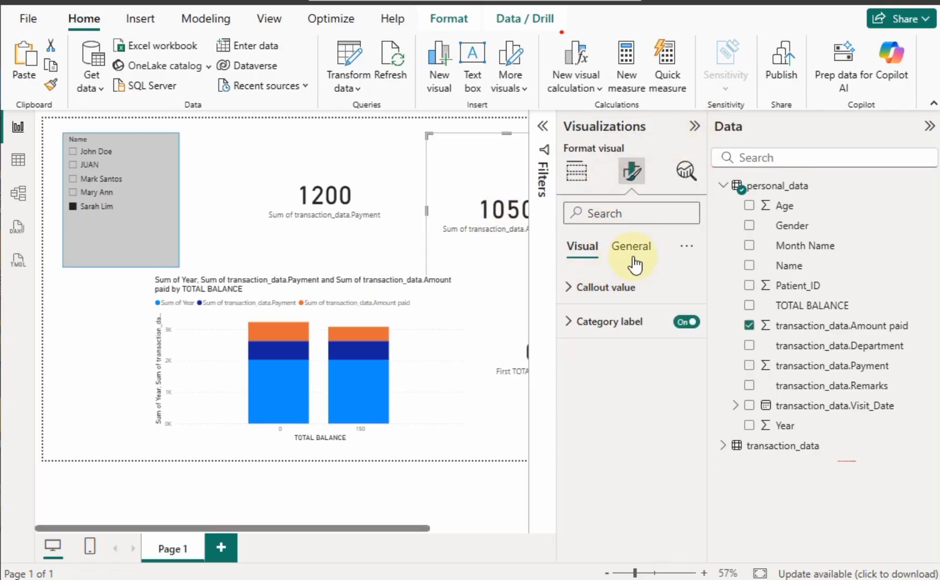